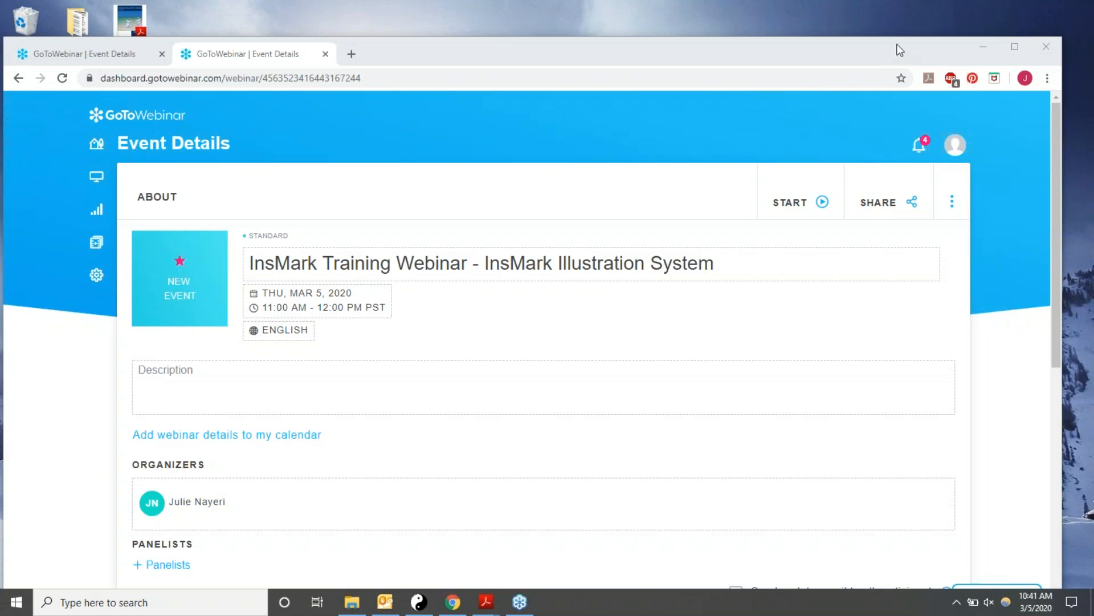
Review page 28 of the Sample IUL 6% CEO Sample.pdf ledger, then minimize Acrobat to the desktop
click(981, 47)
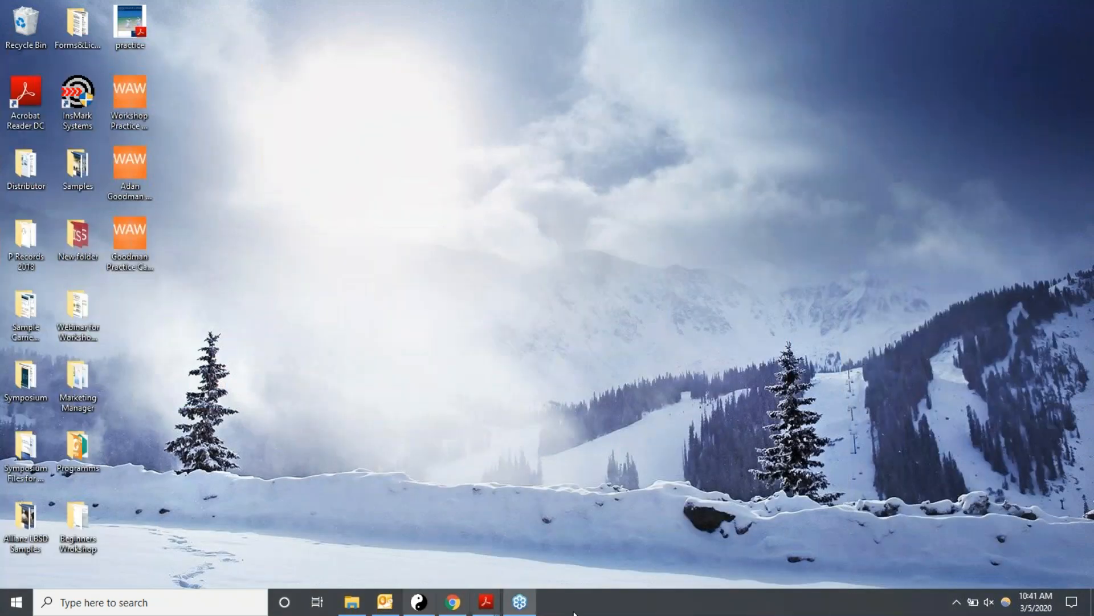
mouse_move(486, 601)
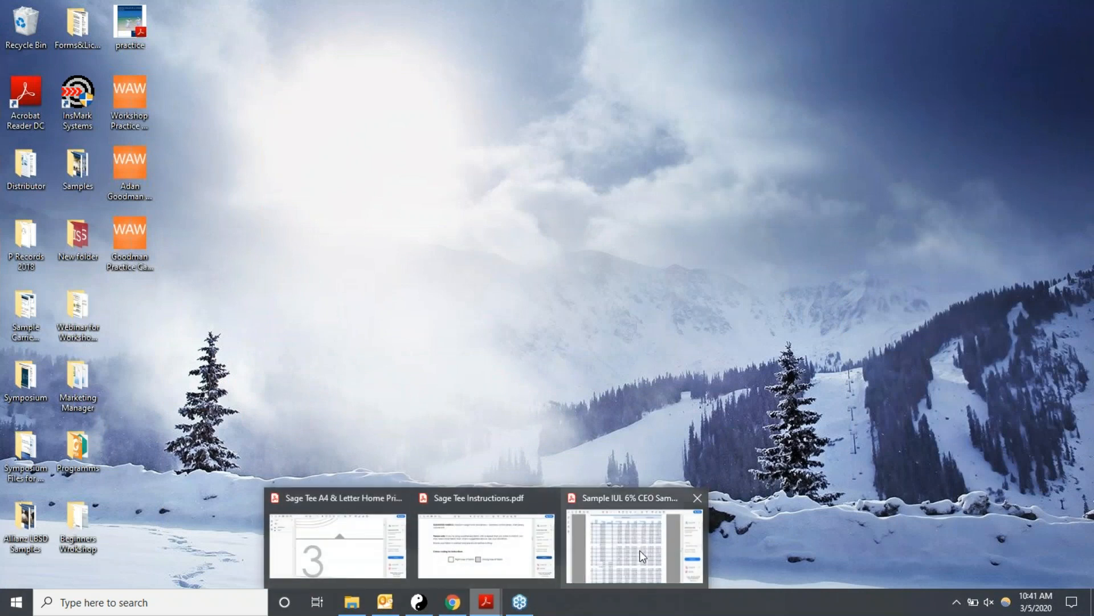
click(621, 556)
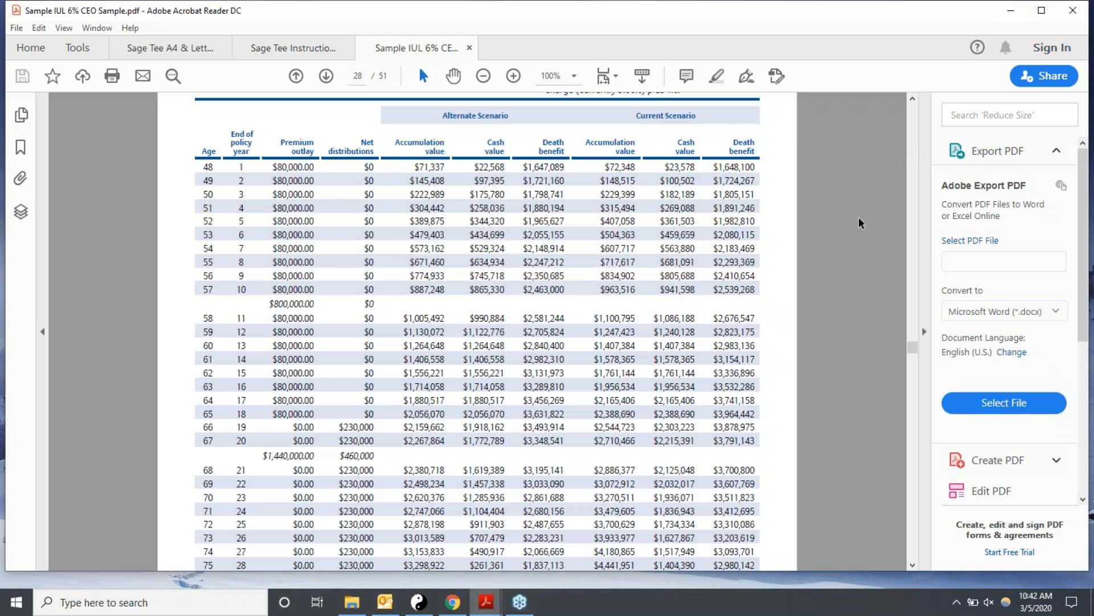
click(1011, 14)
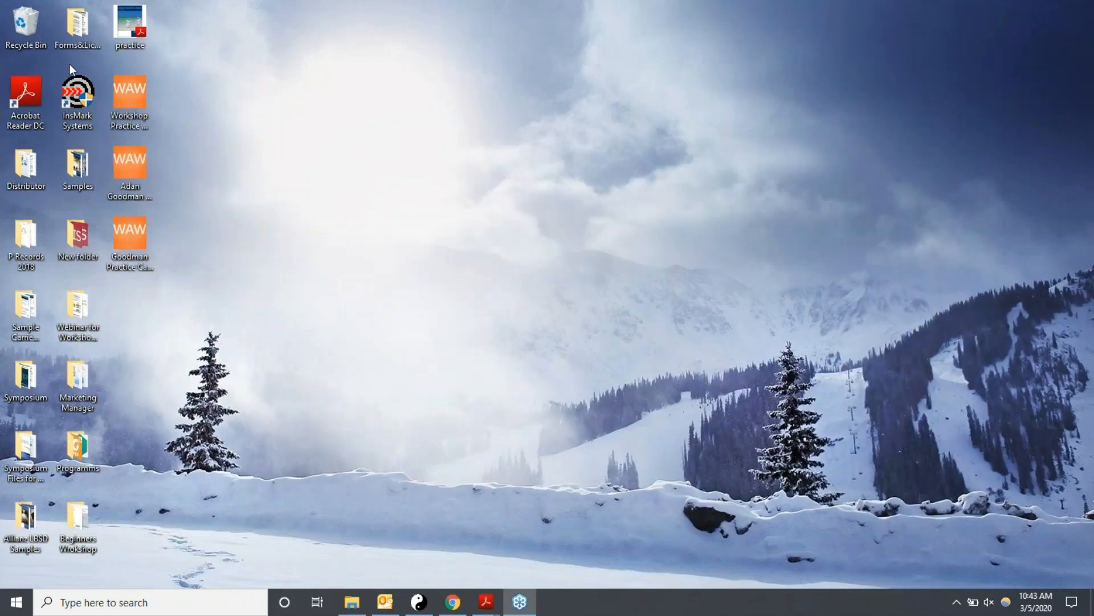
Launch InsMark Illustration System 17.2 and choose Create new client workbook from Quick Start
click(76, 99)
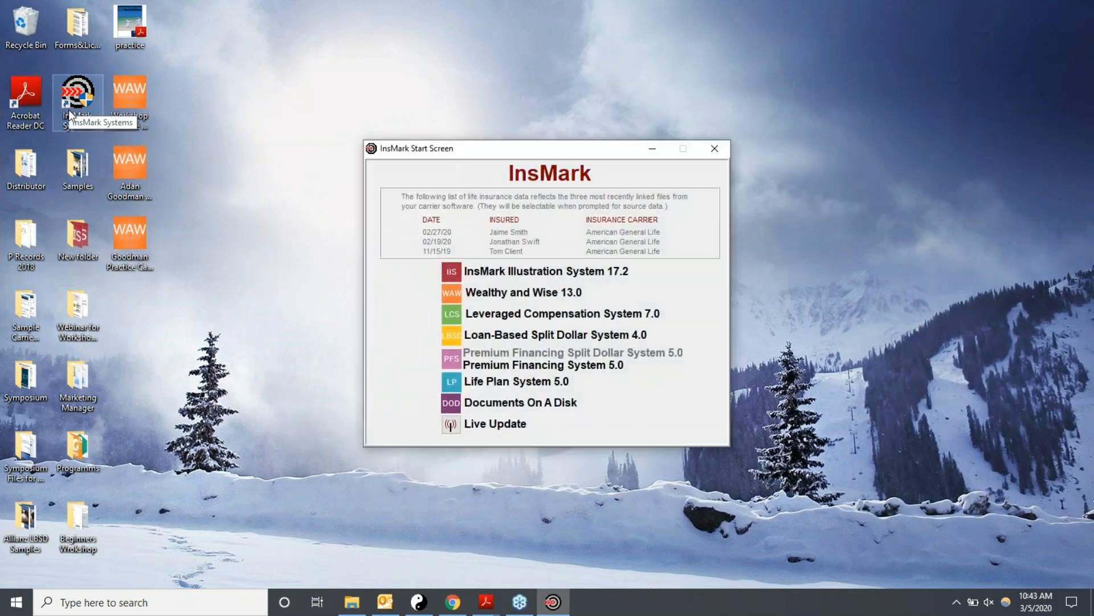
click(450, 273)
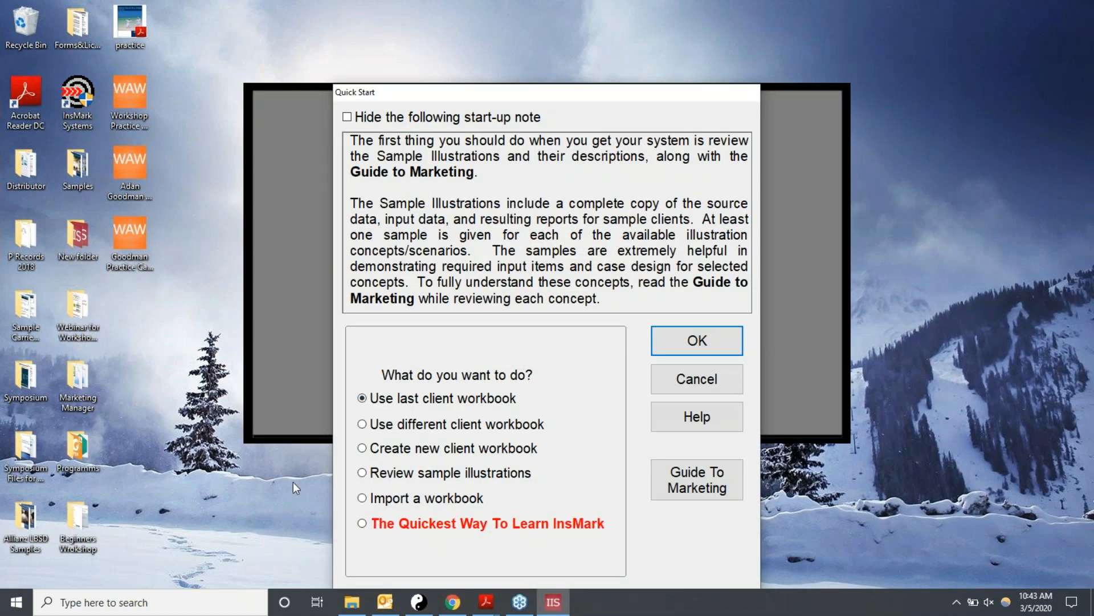
click(366, 449)
click(719, 346)
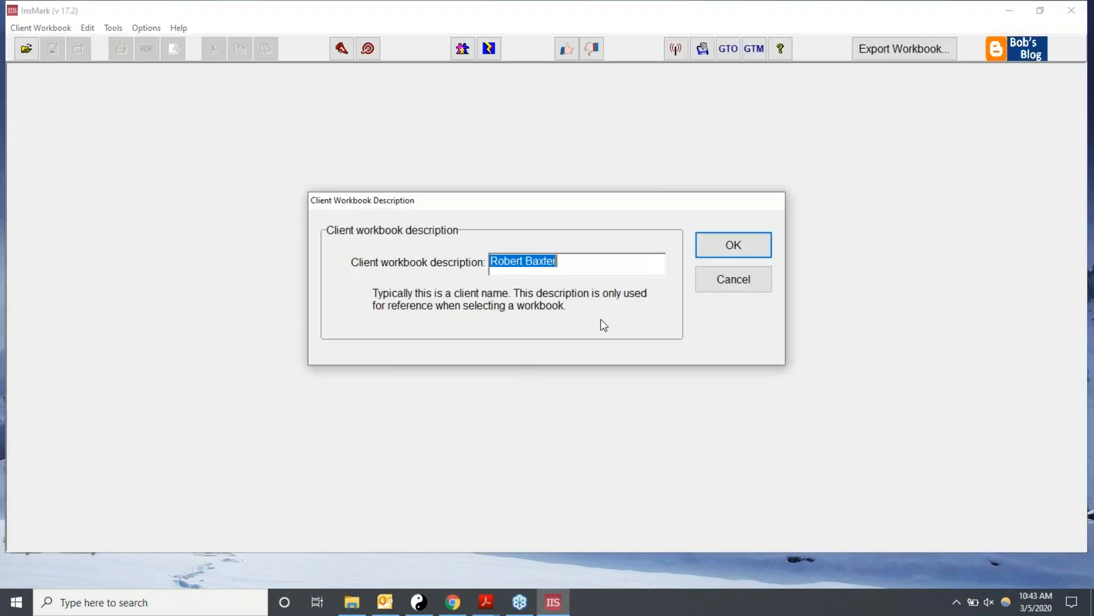
Replace the preset workbook description with the client's name followed by ' - 3-2020'
key(BackSpace)
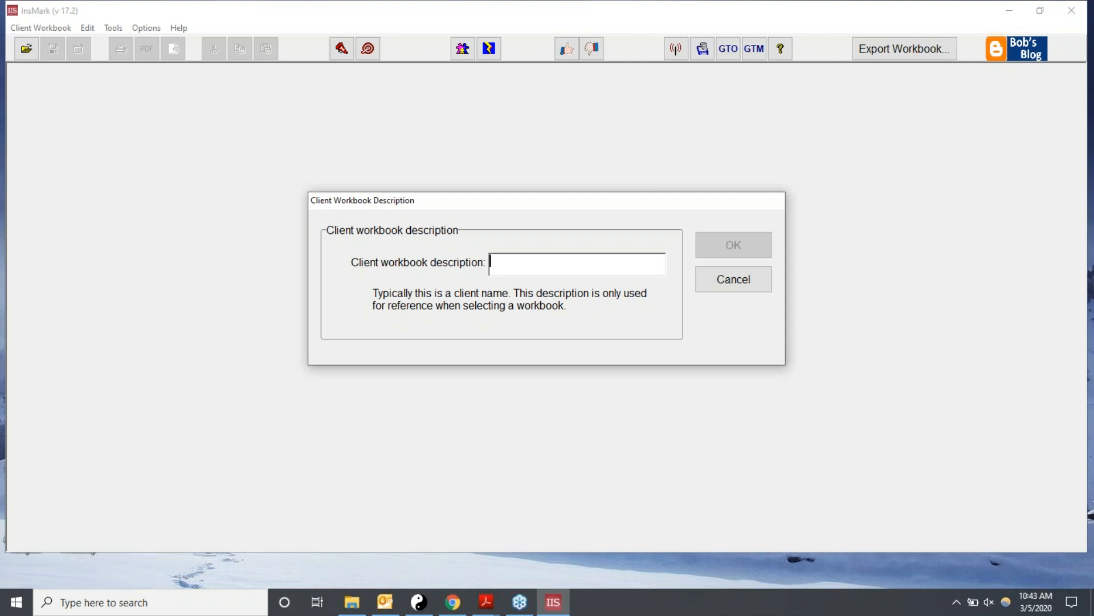
text(Jaime )
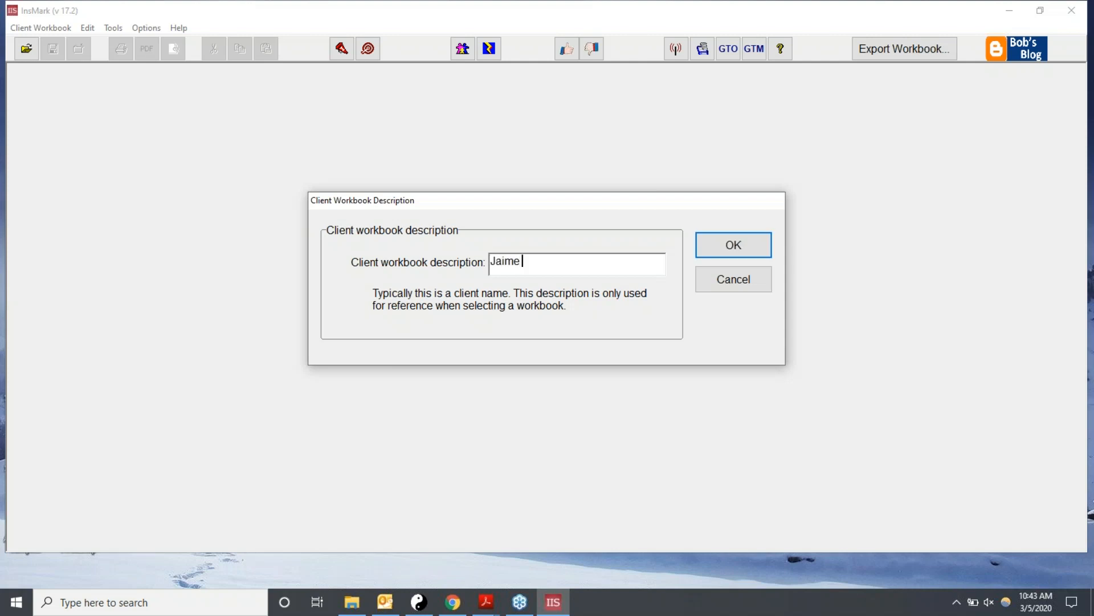
text(Samith)
key(BackSpace)
key(BackSpace)
key(BackSpace)
key(BackSpace)
key(BackSpace)
text(mith - 3-2020)
Confirm the workbook and pick Other Investments vs. Your Policy as Proposal 1's concept
click(714, 245)
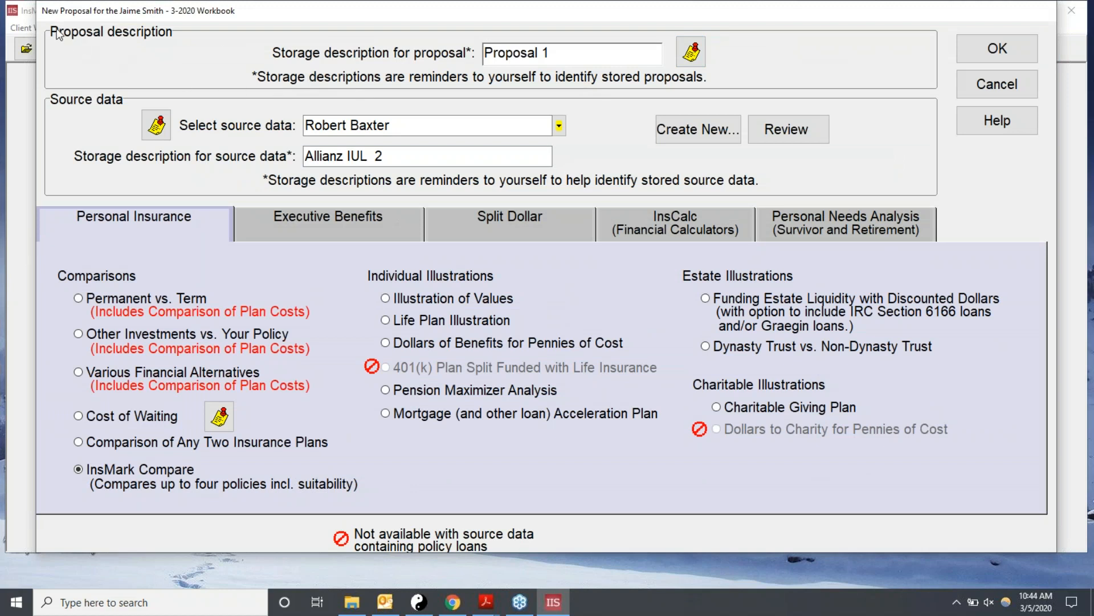
drag(575, 54, 484, 54)
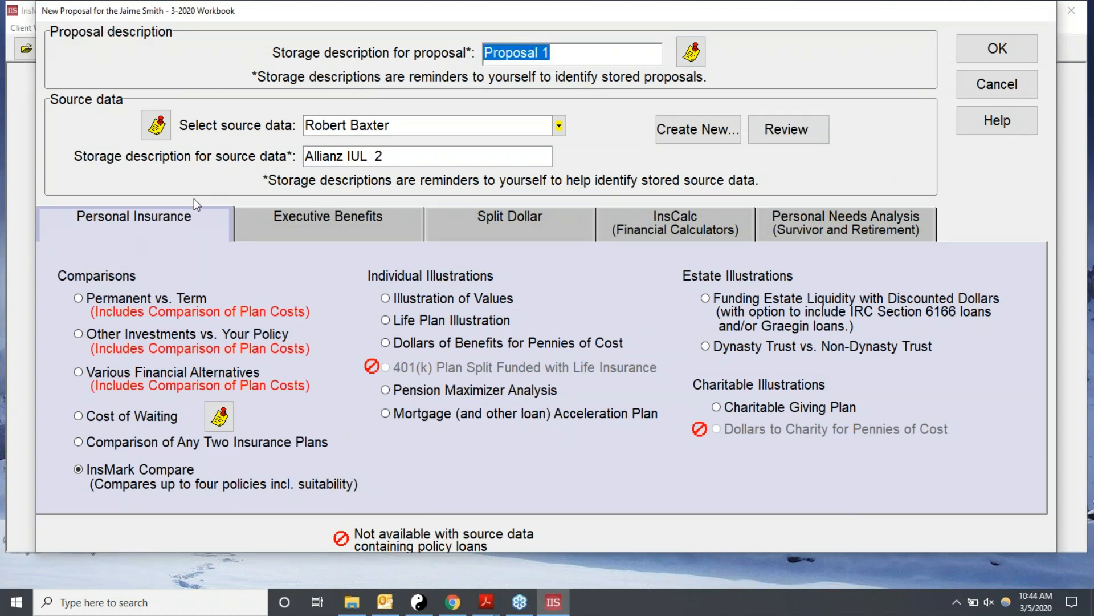
click(386, 299)
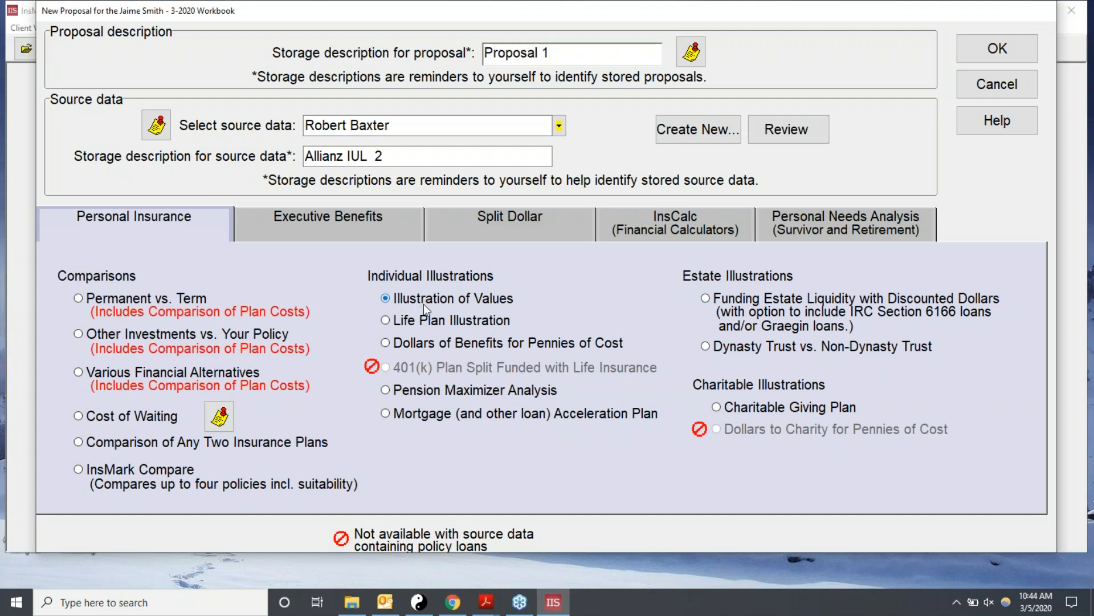
click(92, 334)
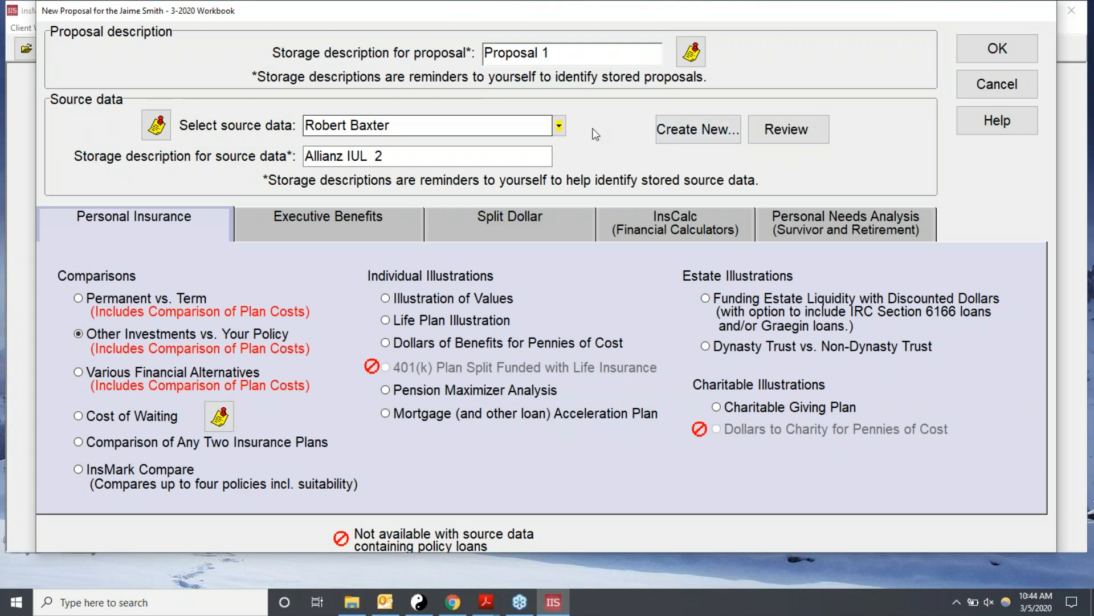
drag(401, 124, 260, 124)
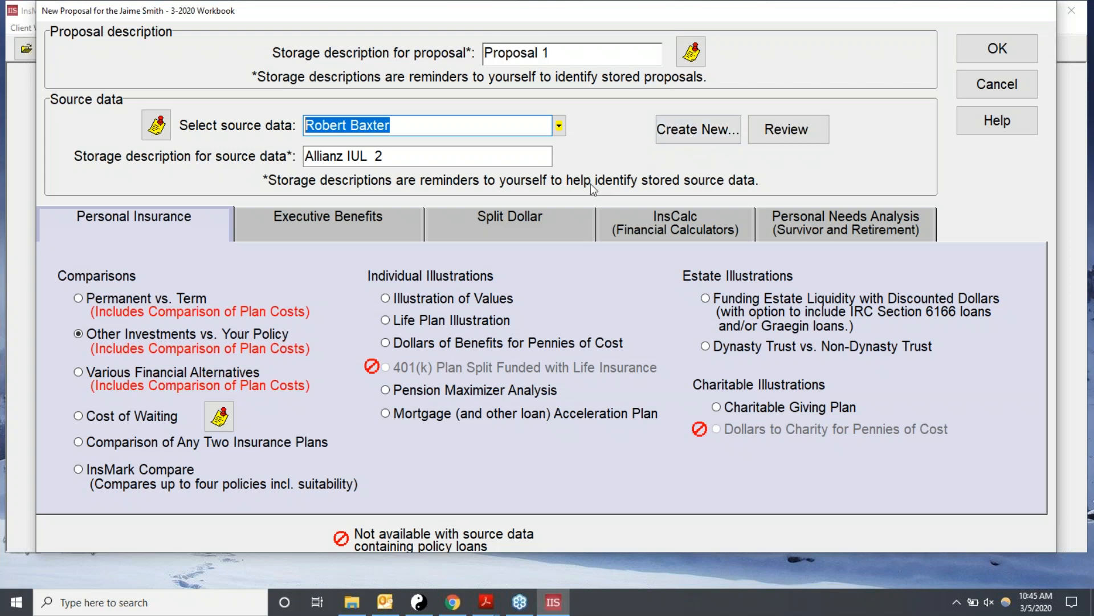
Create new source data and start a new case in Source Data Storage
click(681, 132)
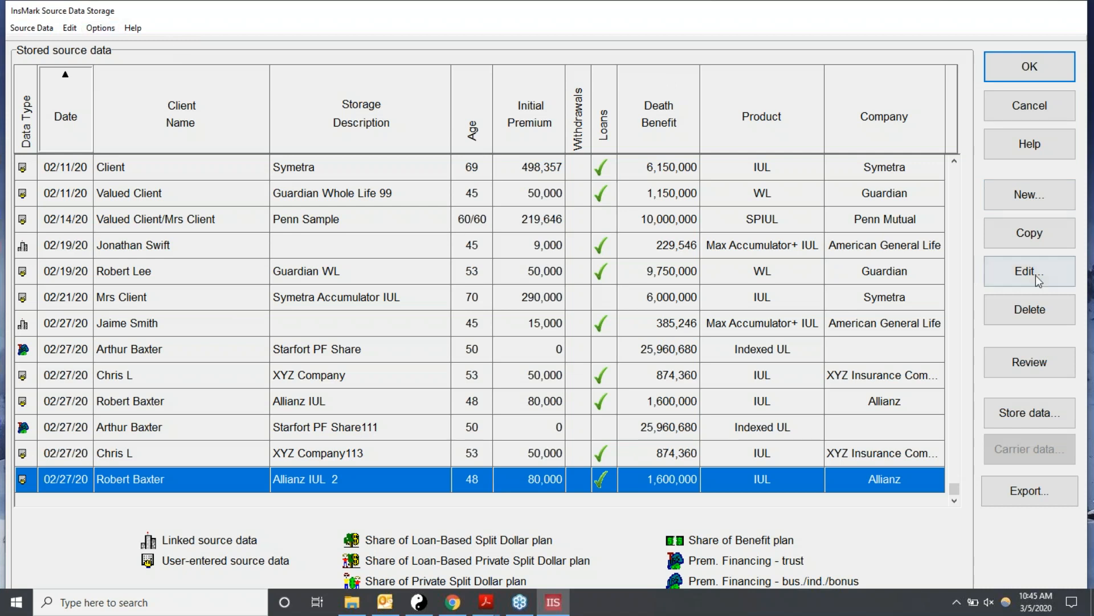
click(999, 197)
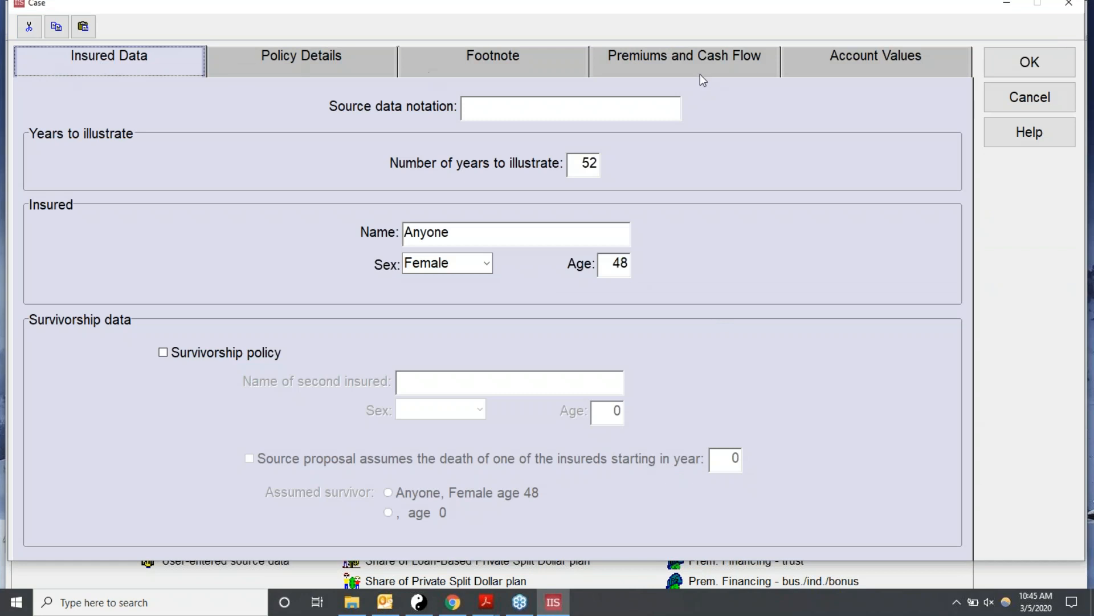
Enter 'XYZ Insurance Company IUL' as the source data notation
click(495, 114)
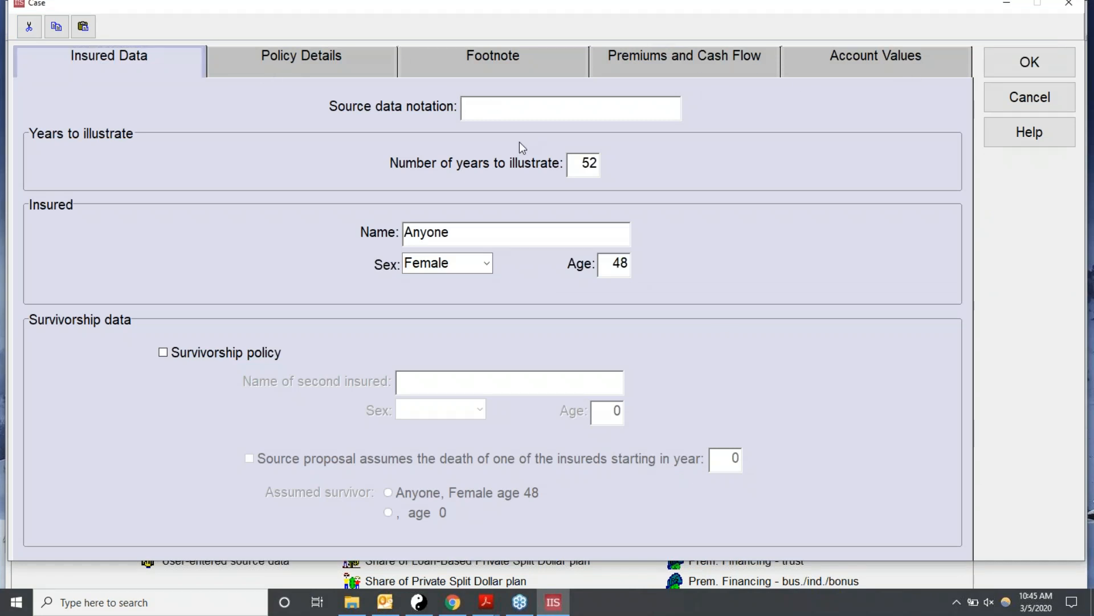
text(XYZ I)
key(BackSpace)
text(Insurance )
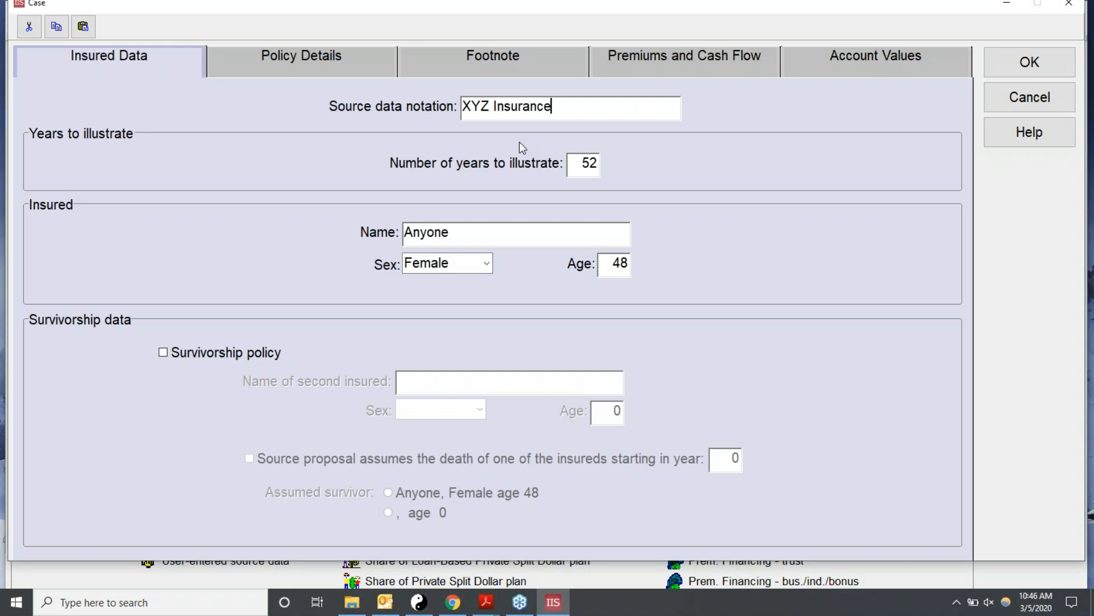
text(Company IUL)
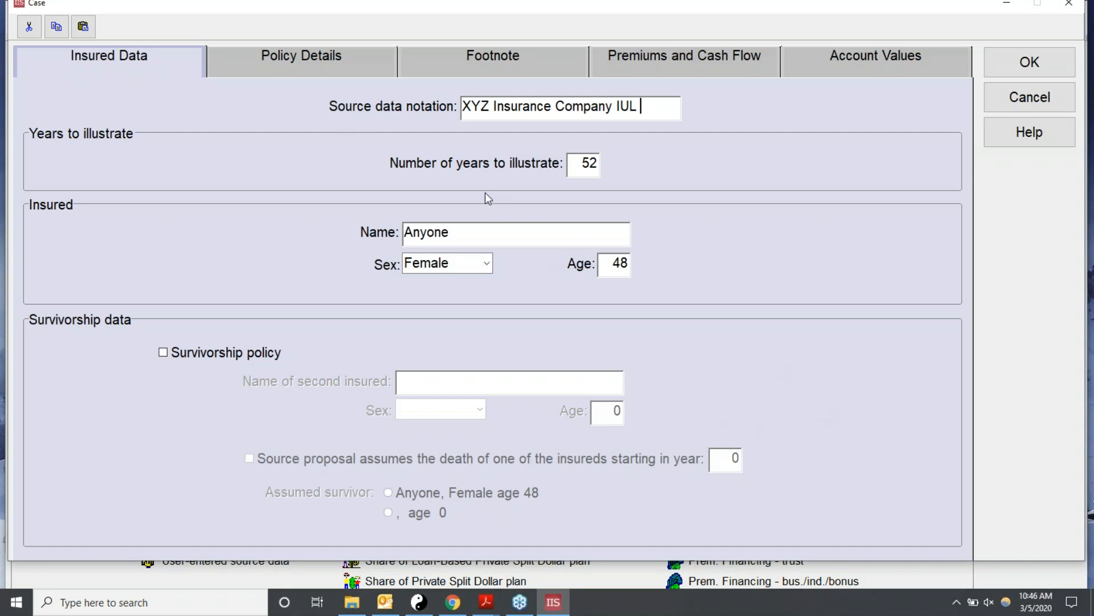
click(487, 602)
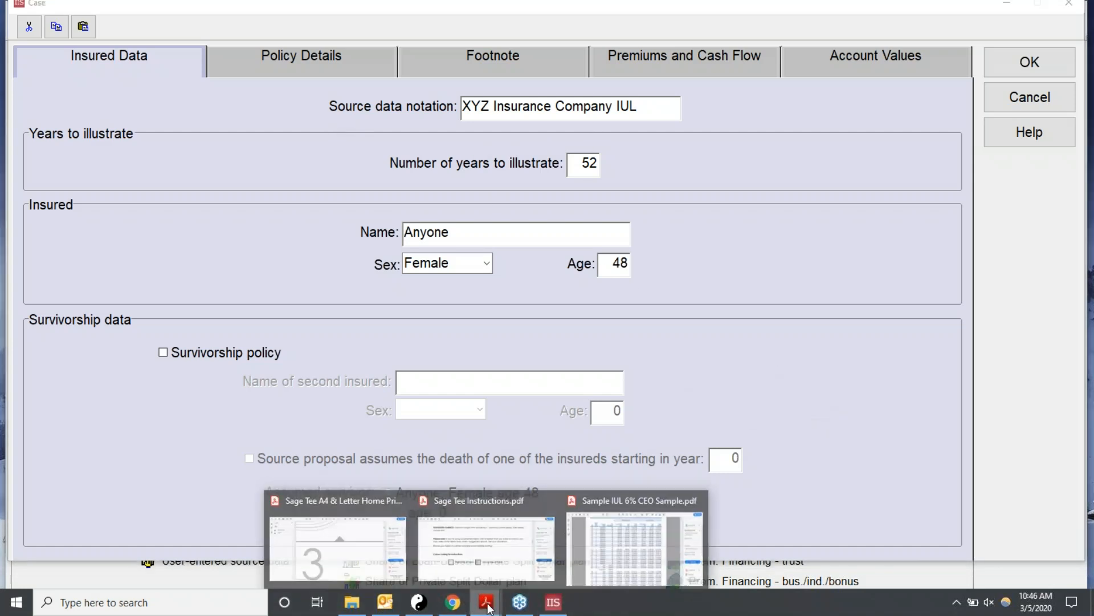
click(614, 552)
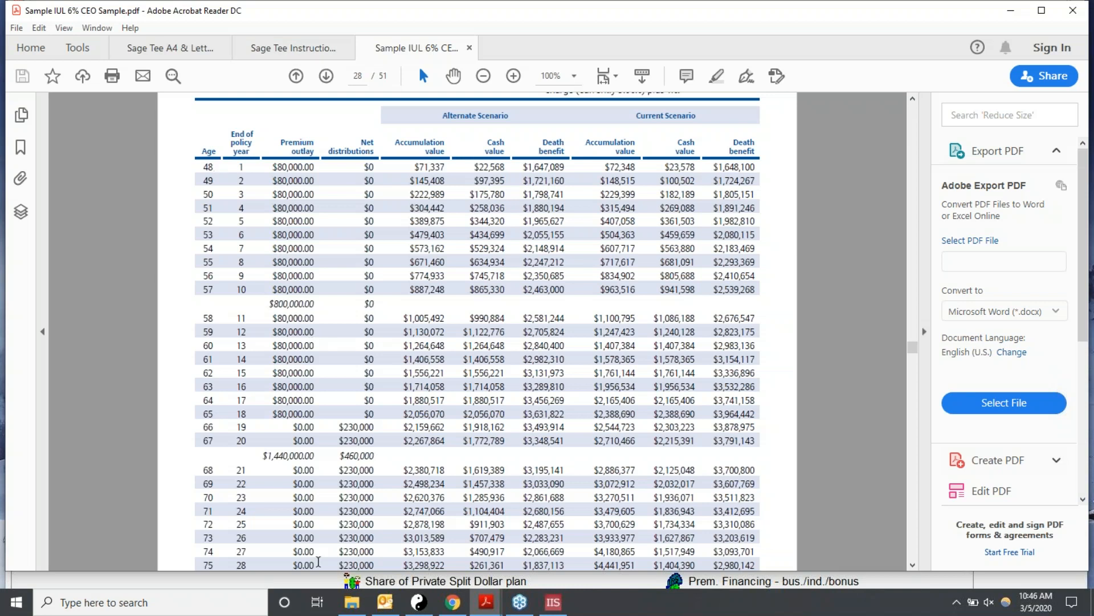
click(561, 608)
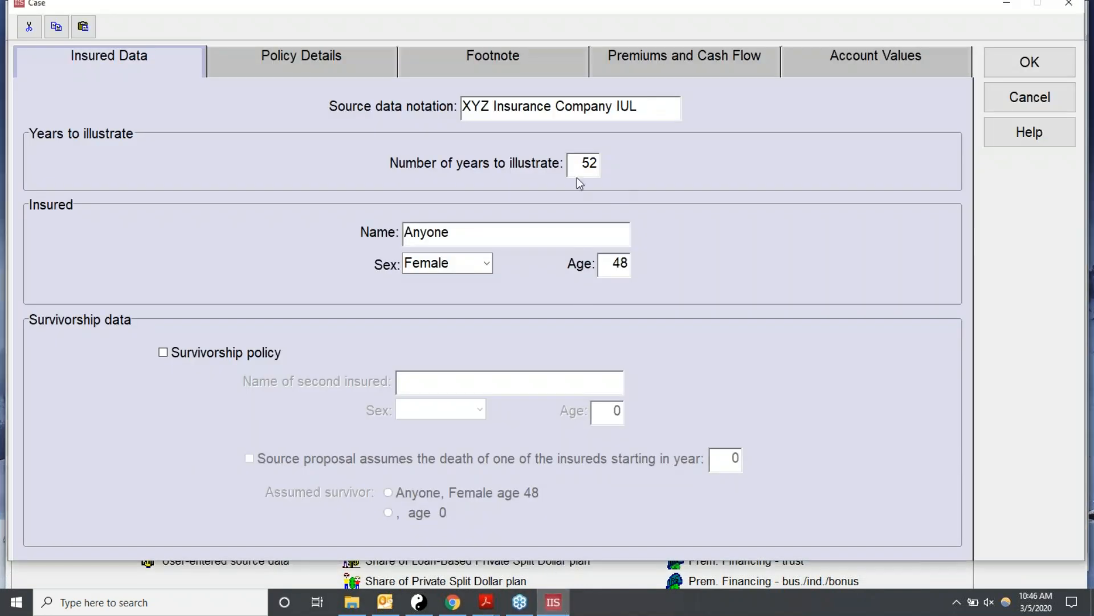
Set 53 years to illustrate and make the insured the client, male, age 48
double_click(593, 169)
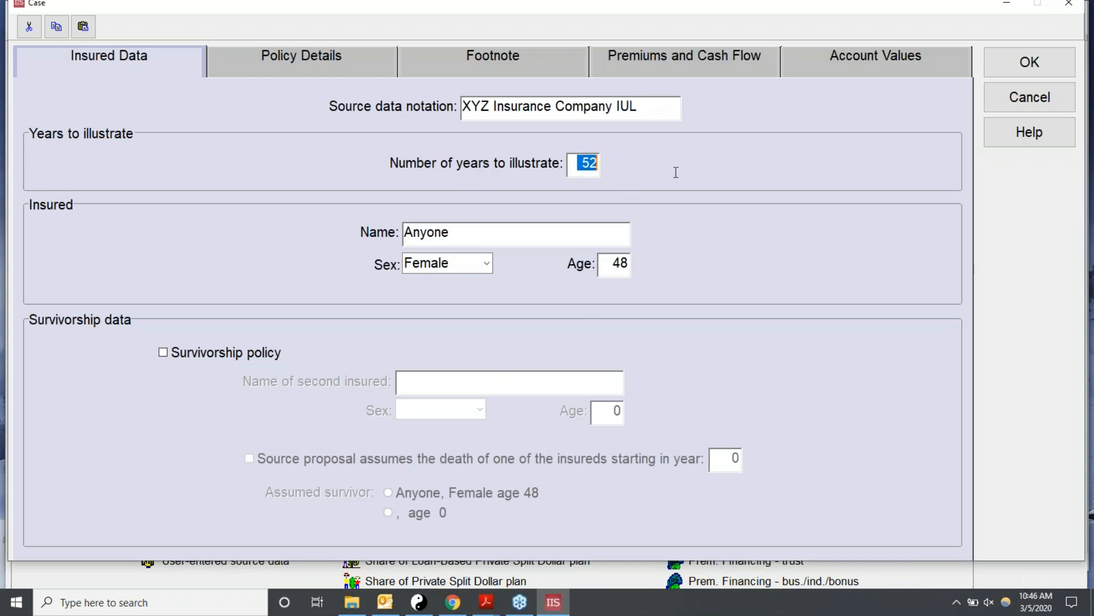
text(53)
click(494, 229)
double_click(493, 230)
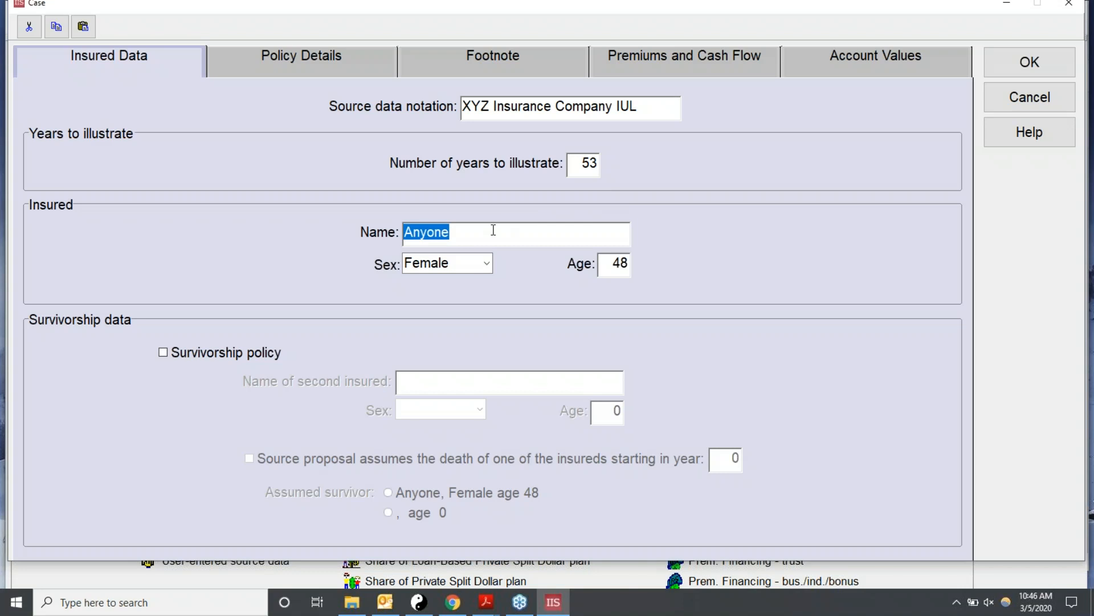
text(Jaim)
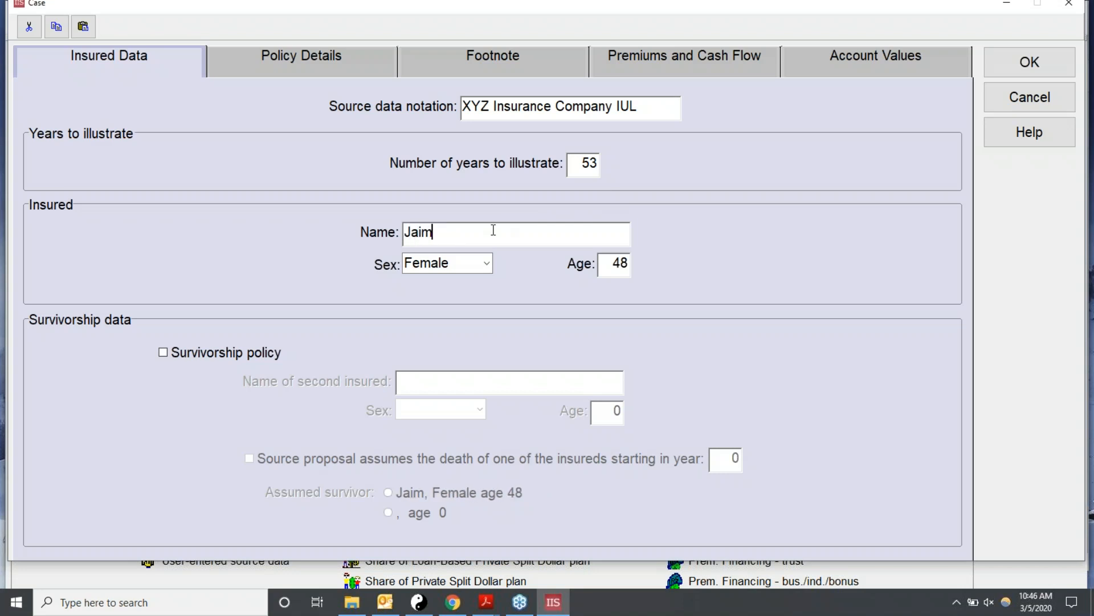
text(e Smith)
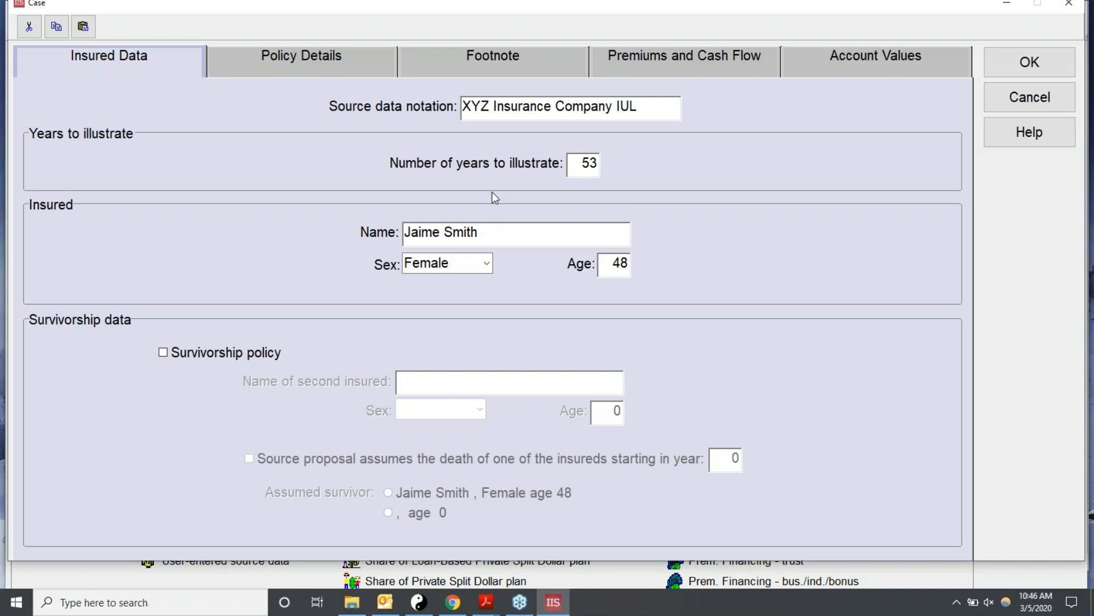
click(476, 263)
click(488, 263)
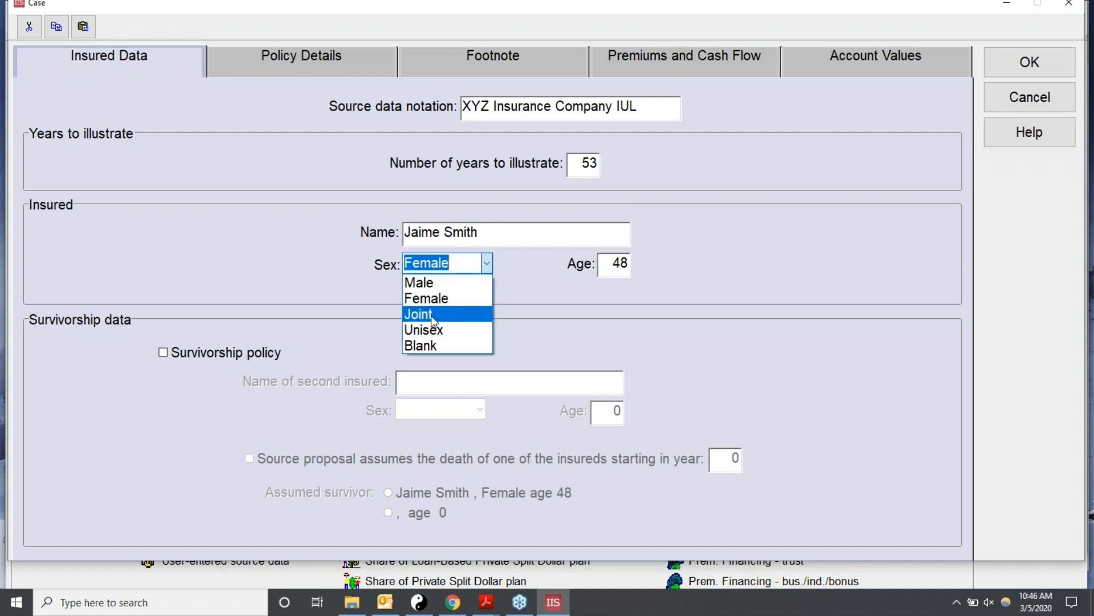
click(423, 281)
key(Tab)
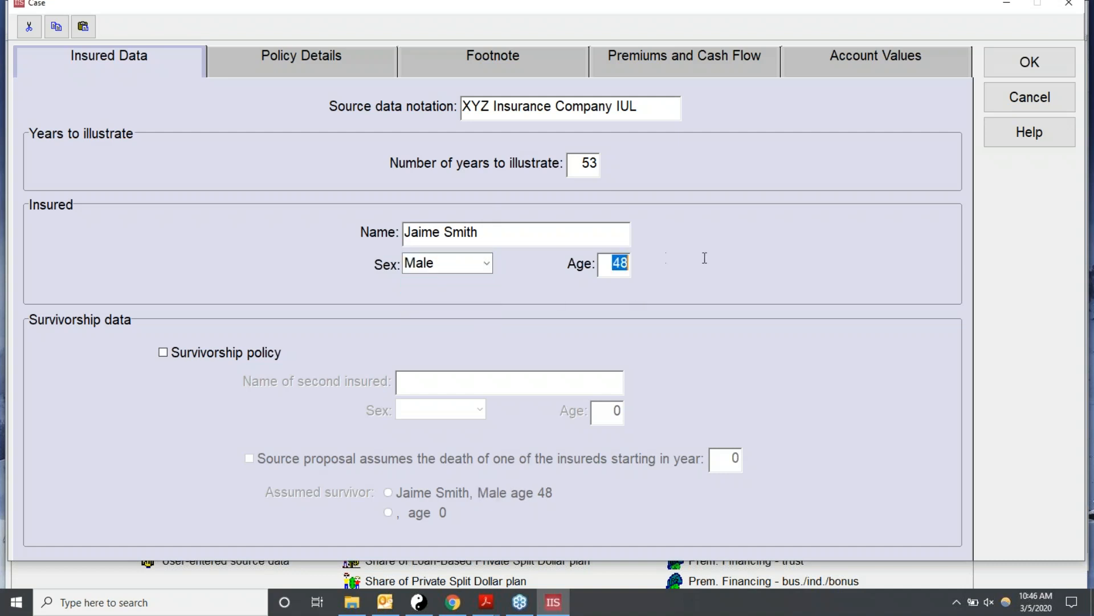
text(48)
click(283, 56)
Enter XYZ Insurance Company with product name Indexed Universal Life, short name IUL
click(685, 183)
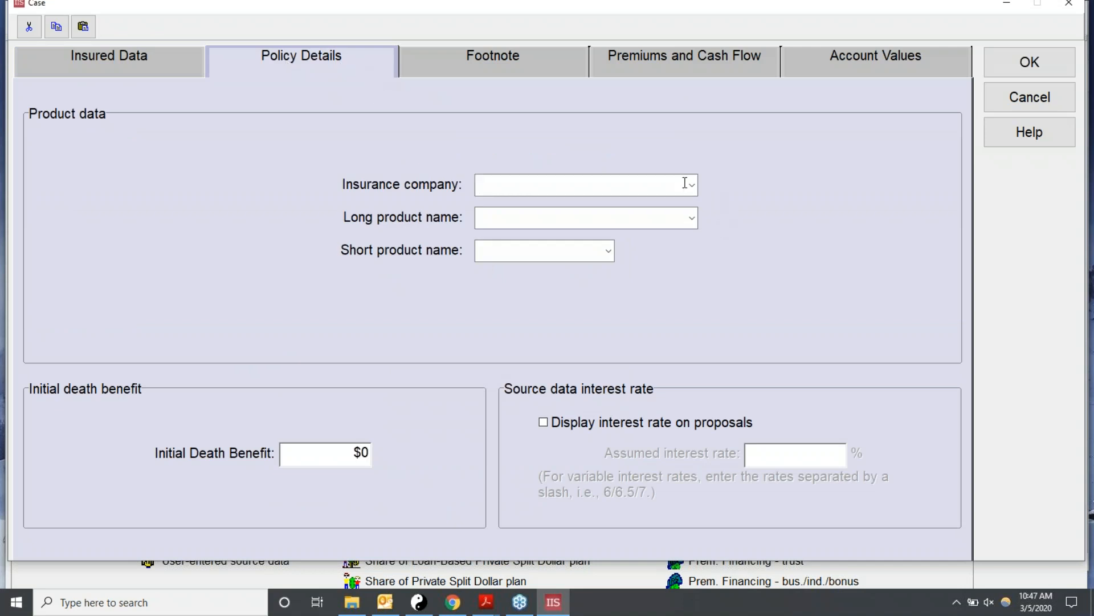
text(XYZ Insuranc)
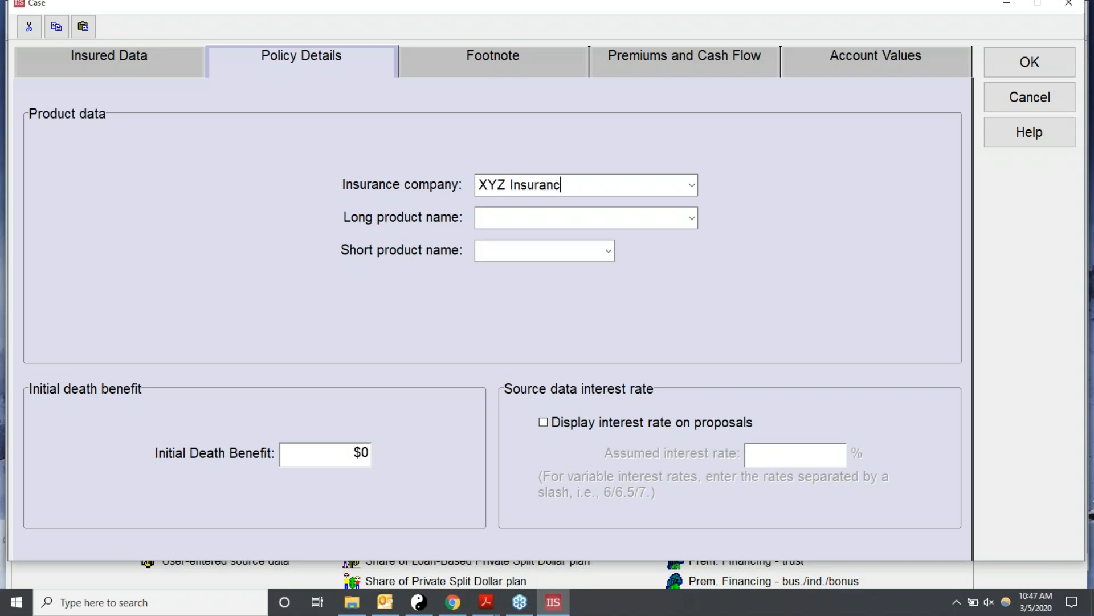
text(e Company)
click(672, 222)
click(691, 219)
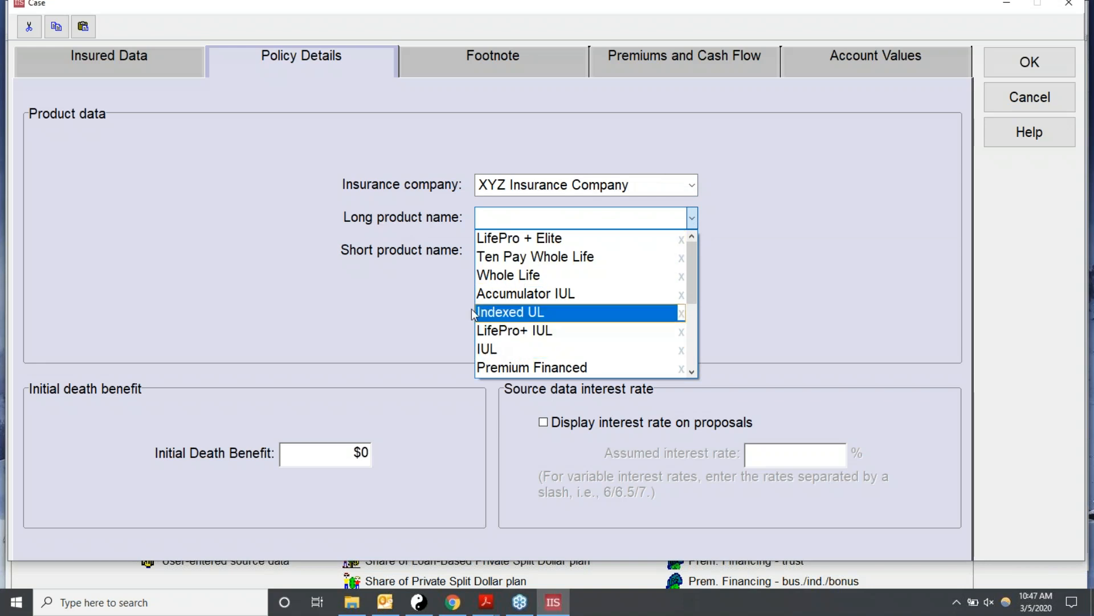
click(424, 298)
click(497, 220)
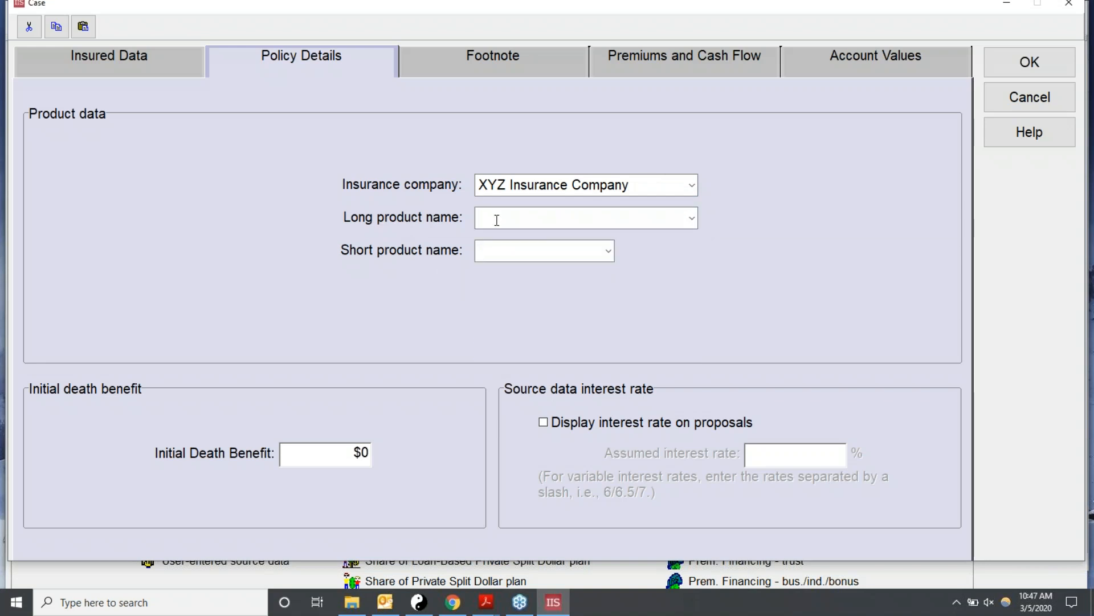
text(Indexed)
text(Universal )
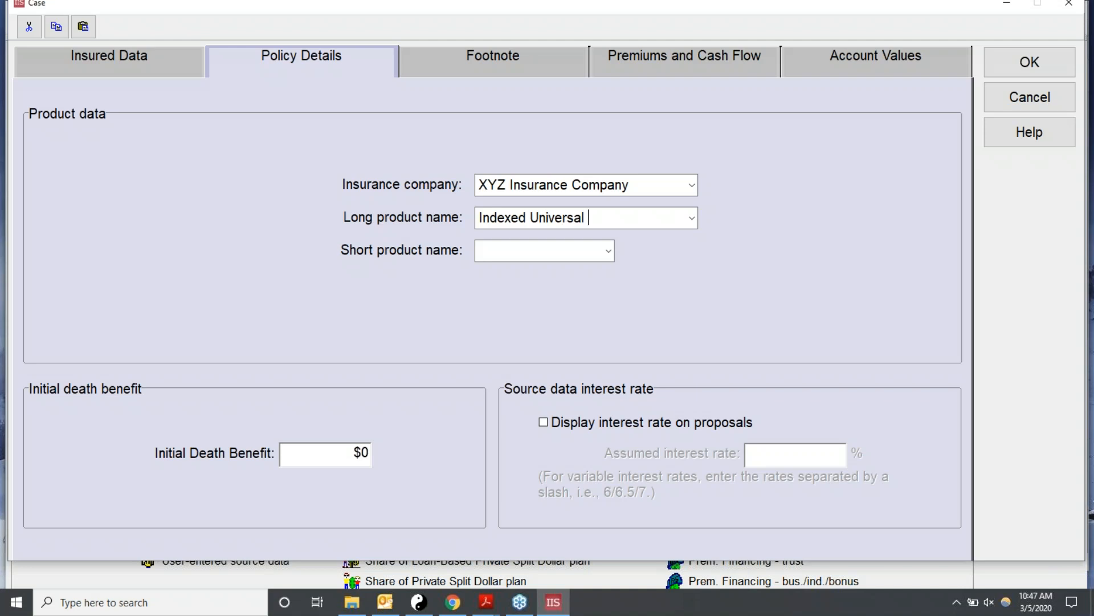
text(Life)
click(518, 248)
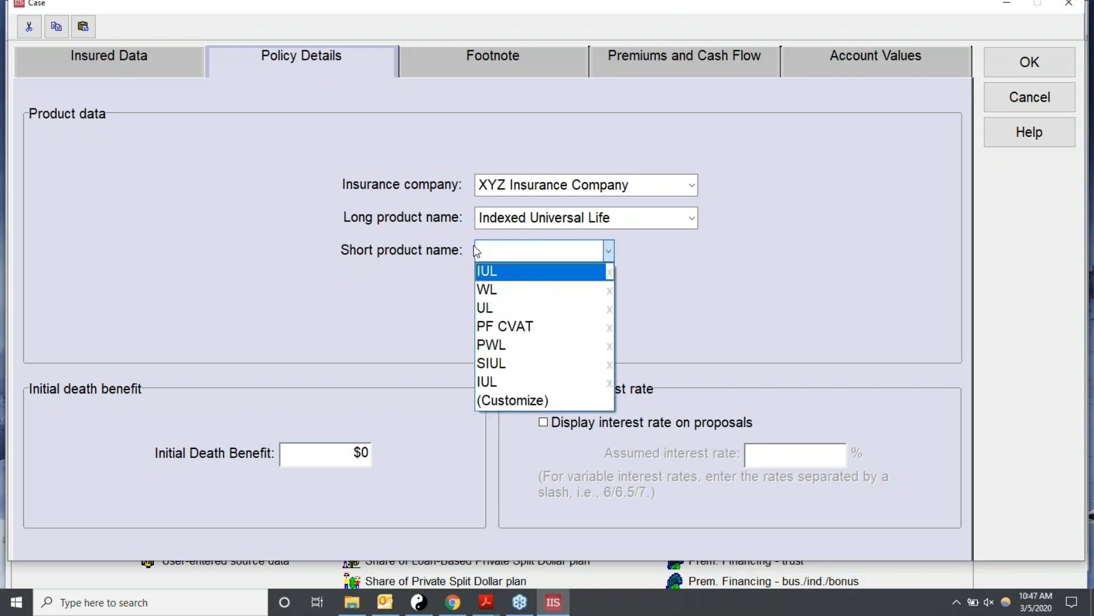
click(492, 246)
text(IUL)
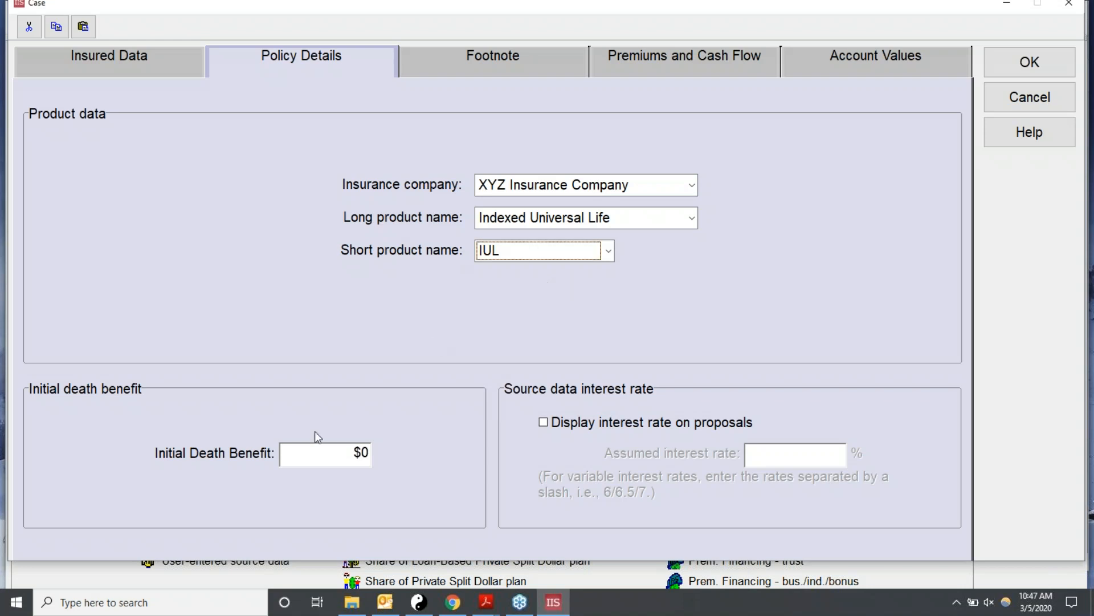
Set the initial death benefit to 1,500,000 after checking the sample PDF
click(325, 463)
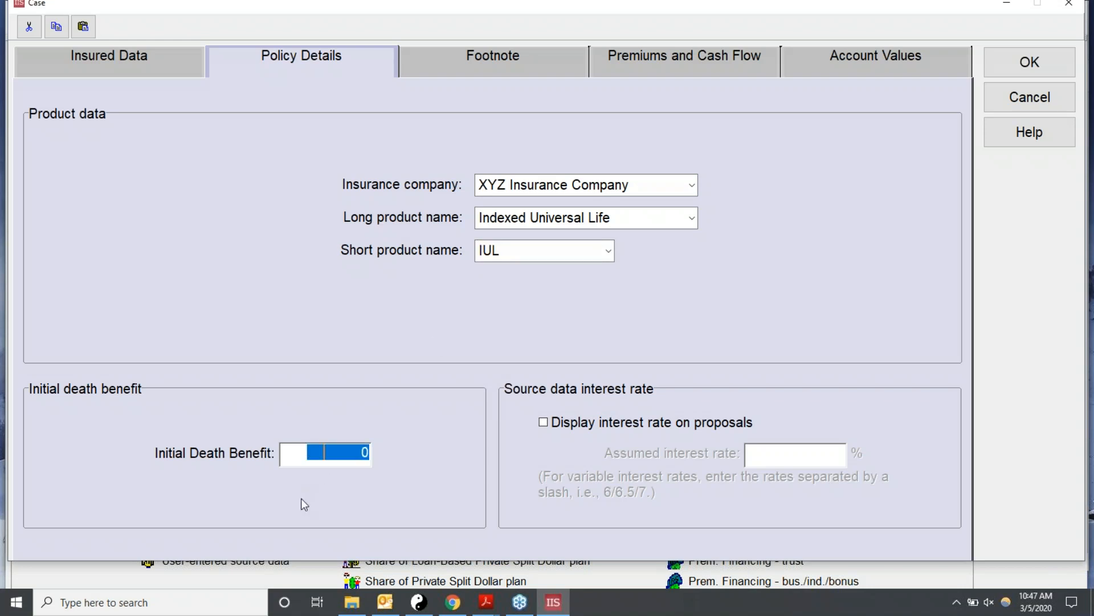
click(480, 601)
click(650, 537)
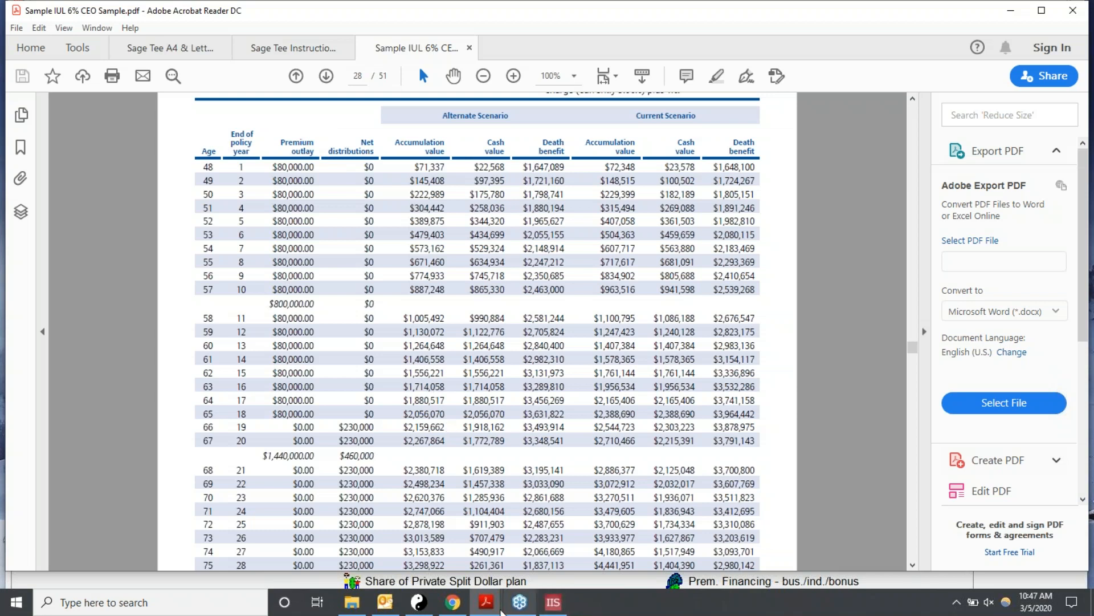
mouse_move(487, 609)
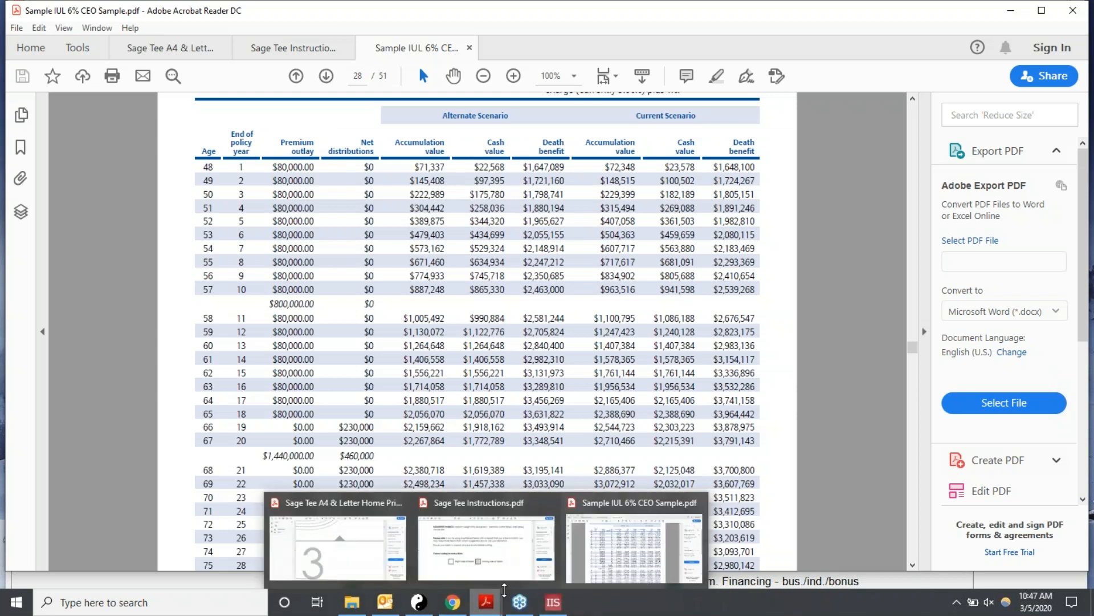
click(553, 601)
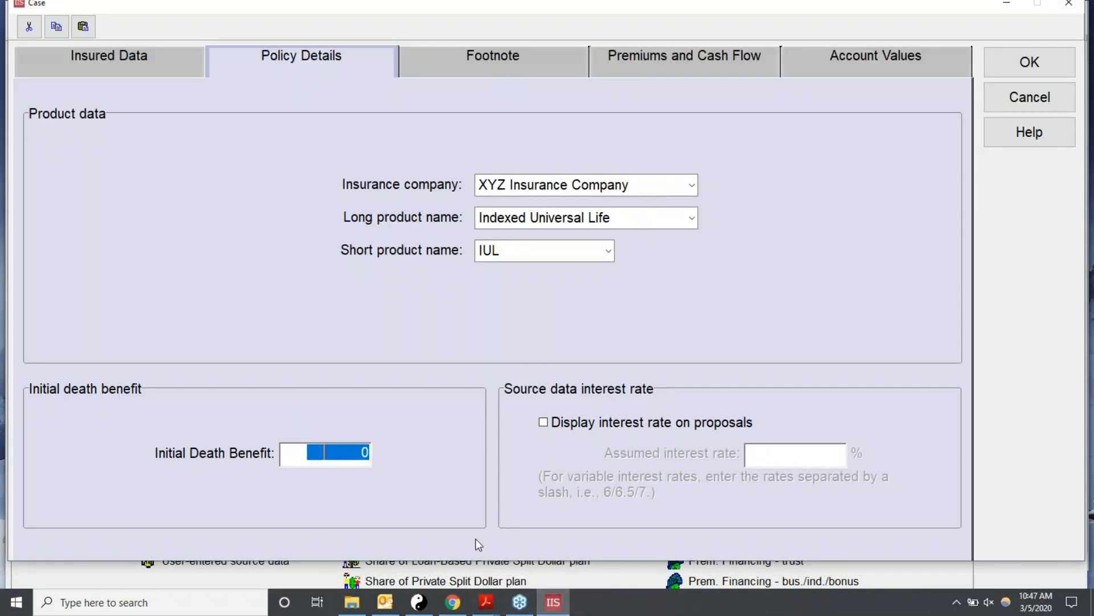
text(1500000)
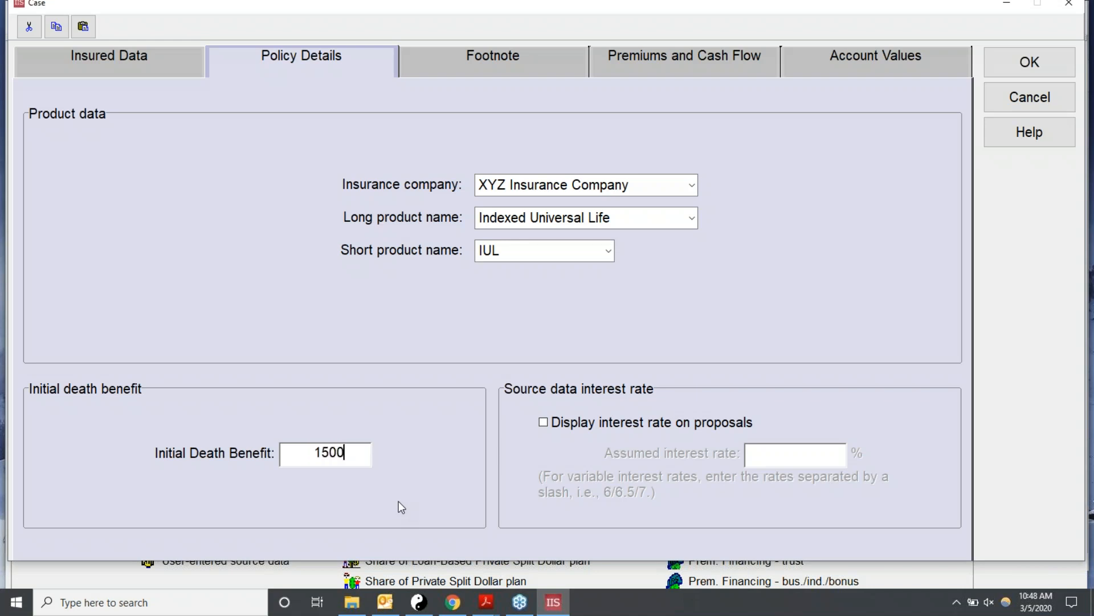
Turn on interest rate display and set the rate to 6.0%
click(543, 422)
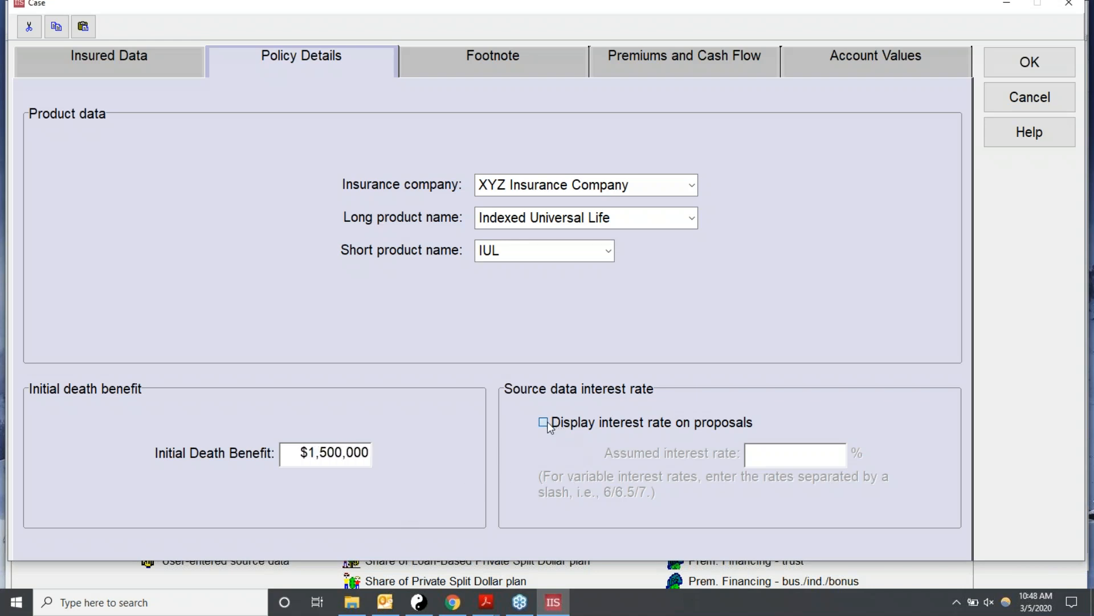
text(65)
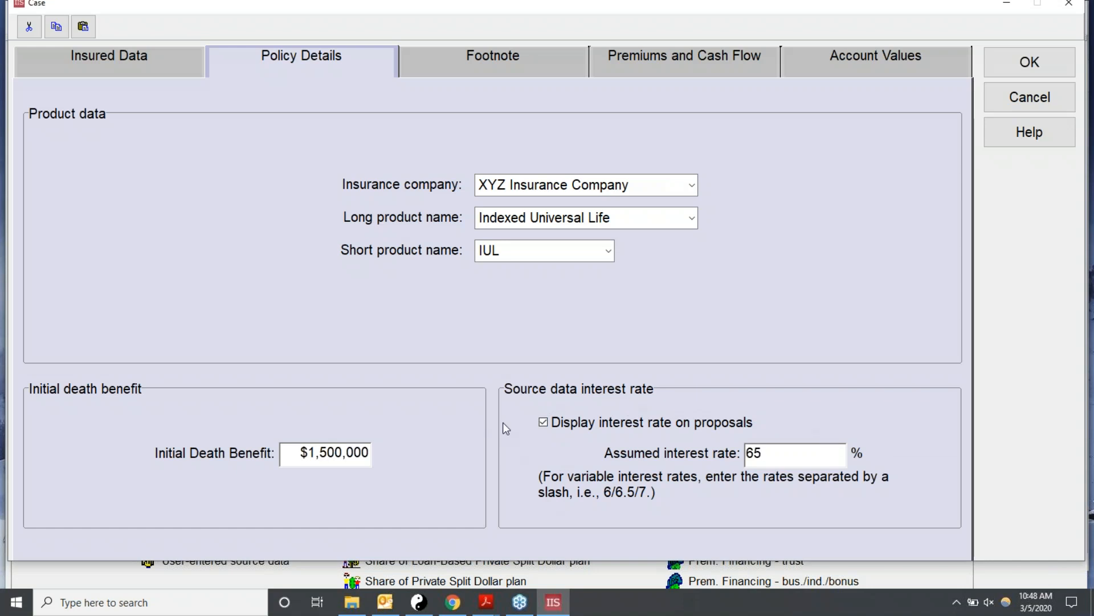
click(543, 423)
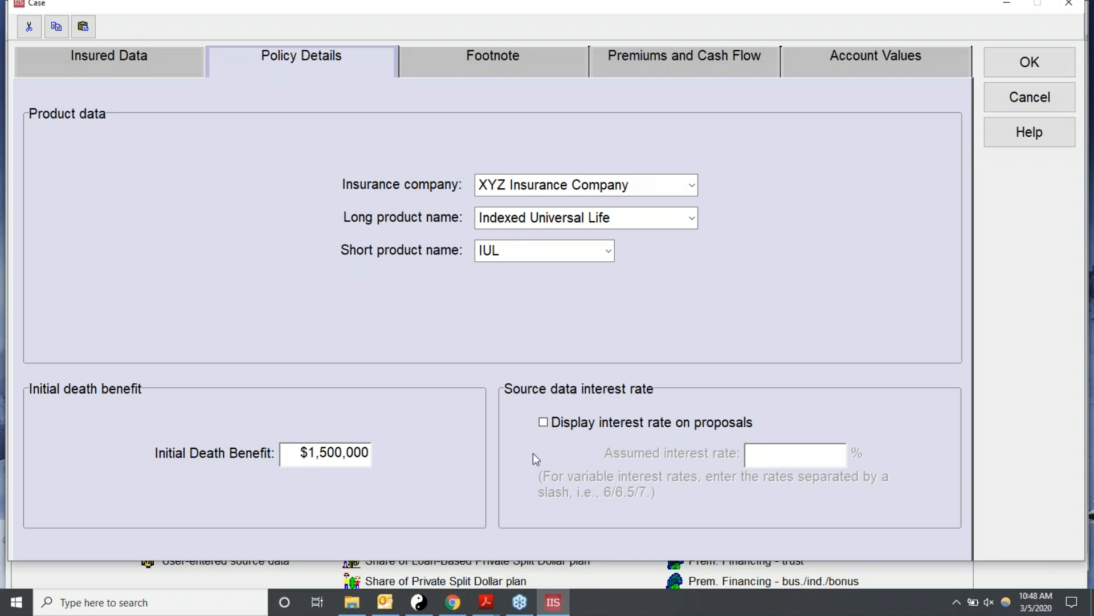
click(657, 545)
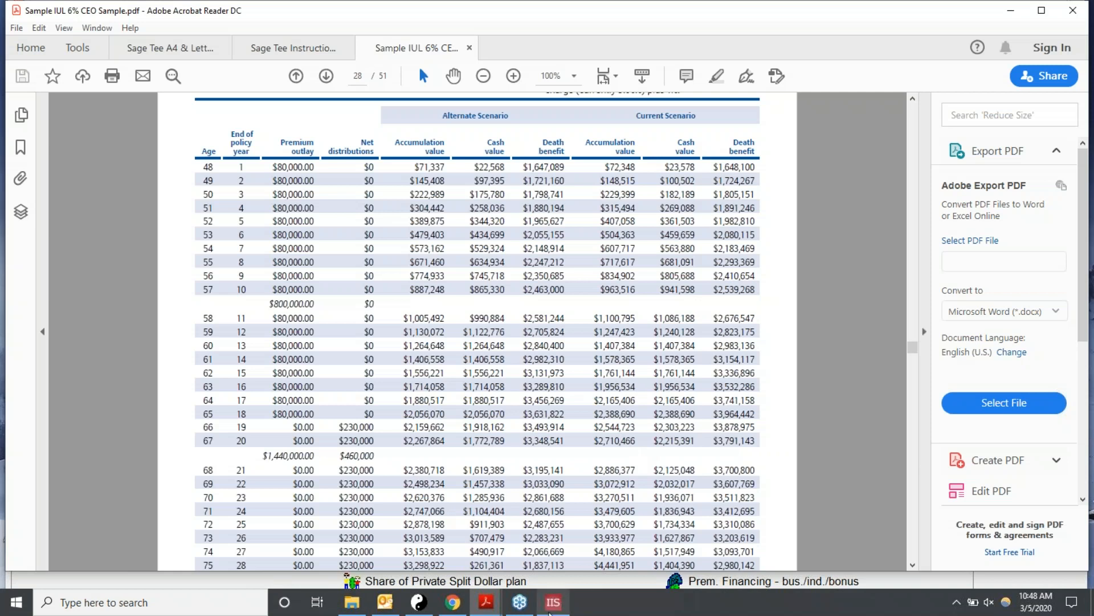
click(553, 602)
click(542, 422)
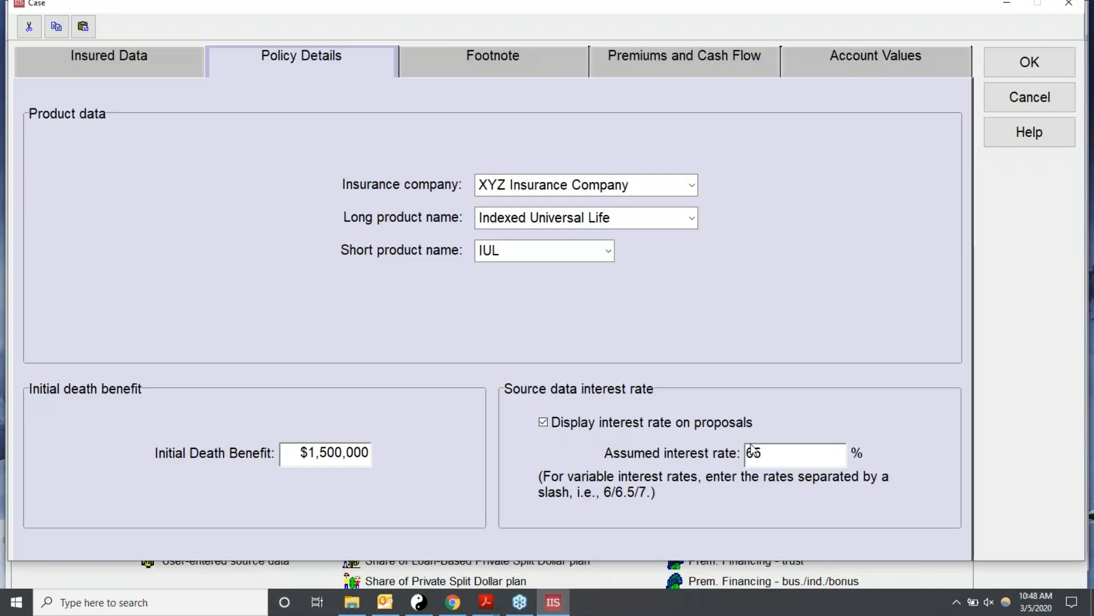
drag(771, 453, 695, 451)
text(6.0)
key(Tab)
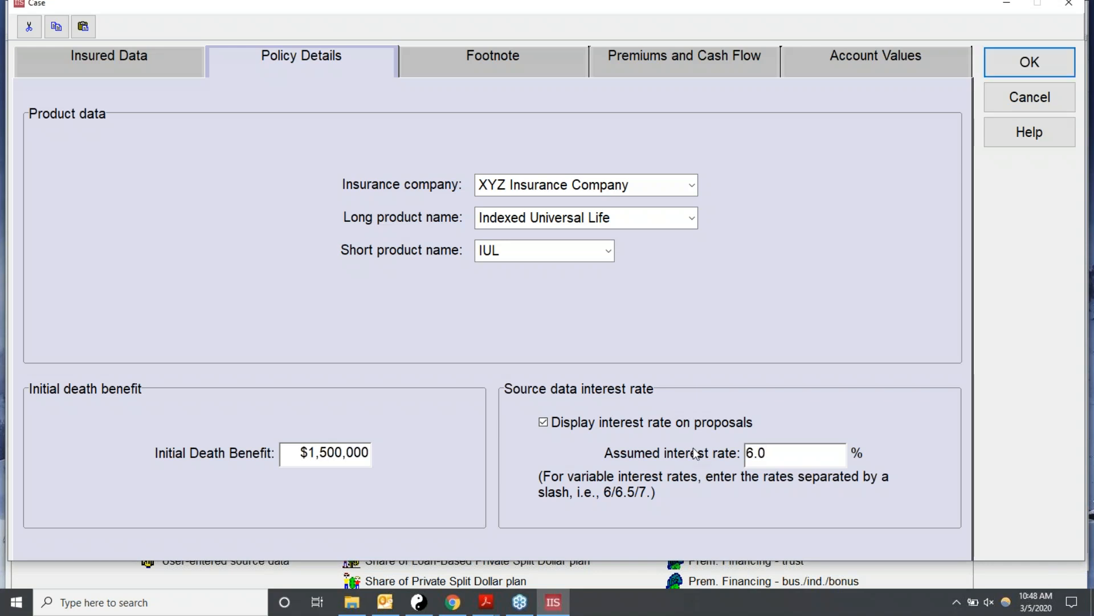
click(488, 71)
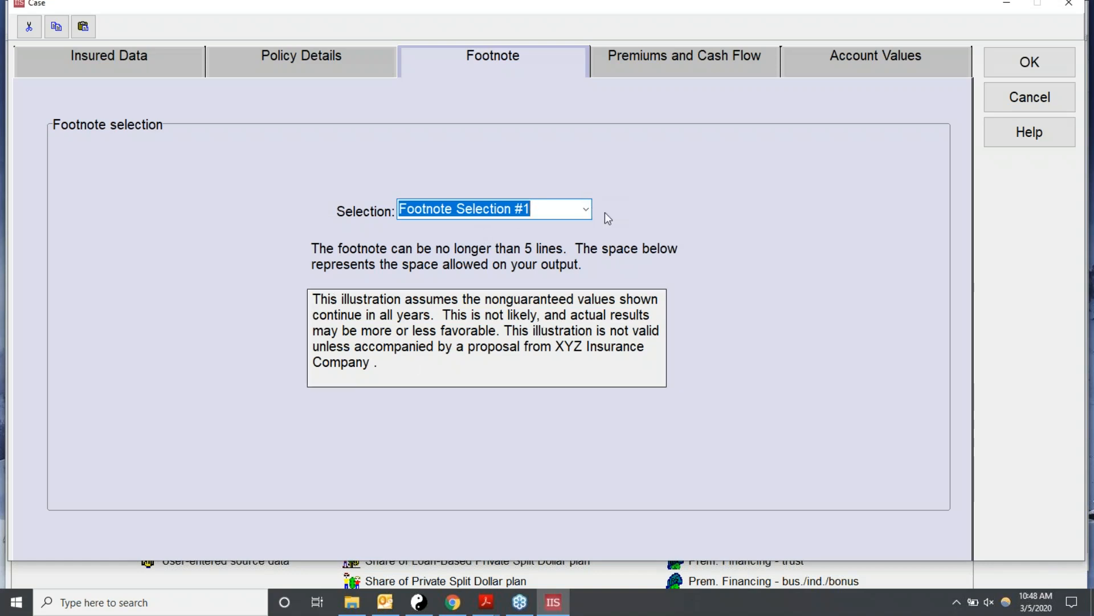
Review the footnote choices and keep Footnote Selection #1 with its XYZ Insurance disclaimer
click(585, 209)
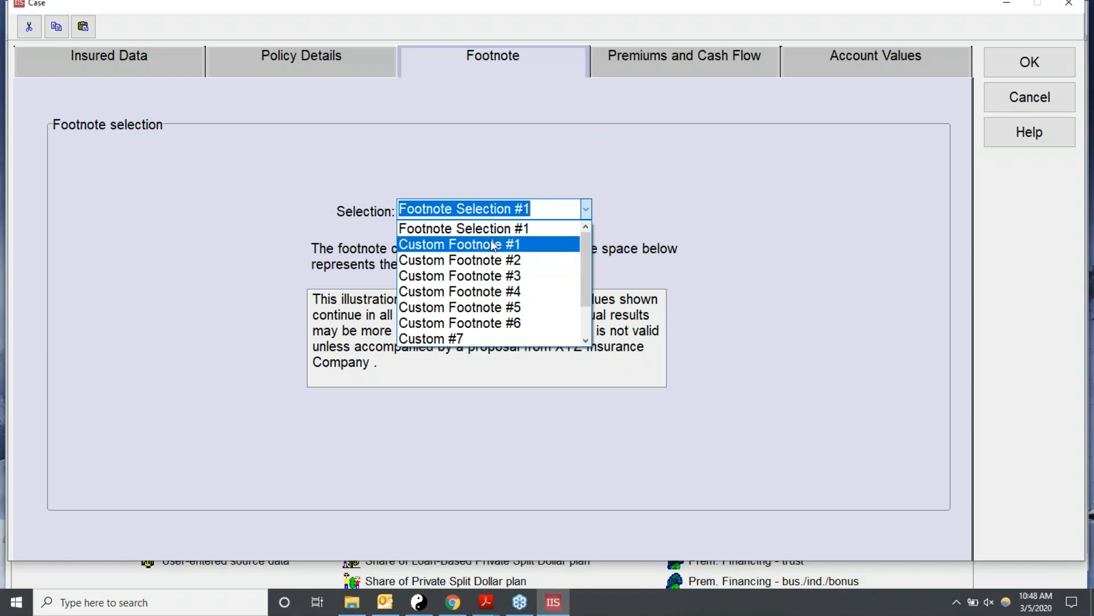
click(634, 209)
click(586, 209)
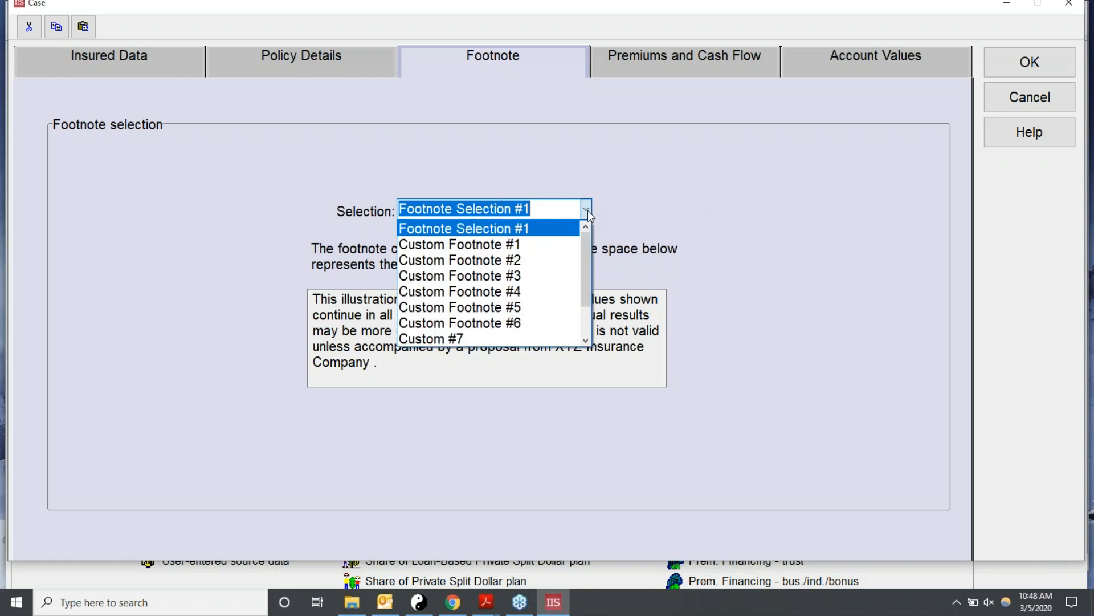
click(655, 208)
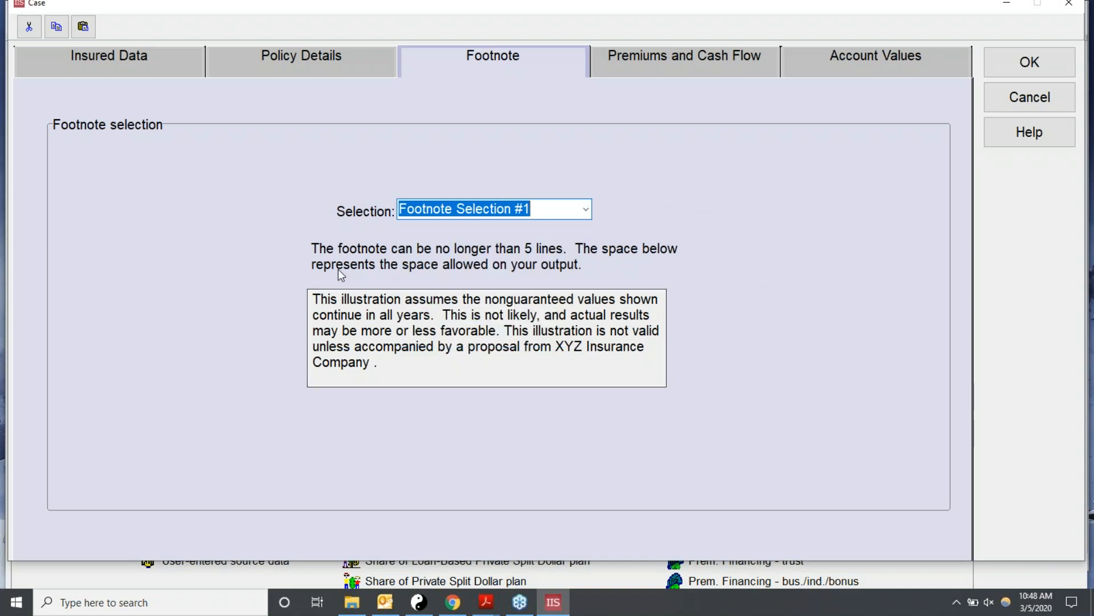
drag(313, 299, 492, 366)
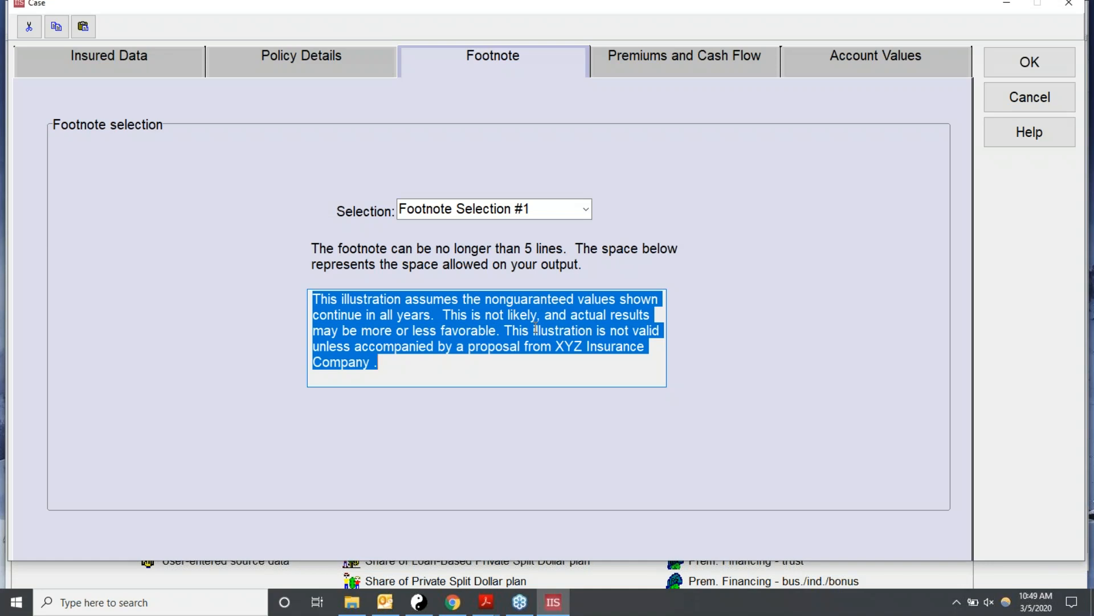
click(508, 367)
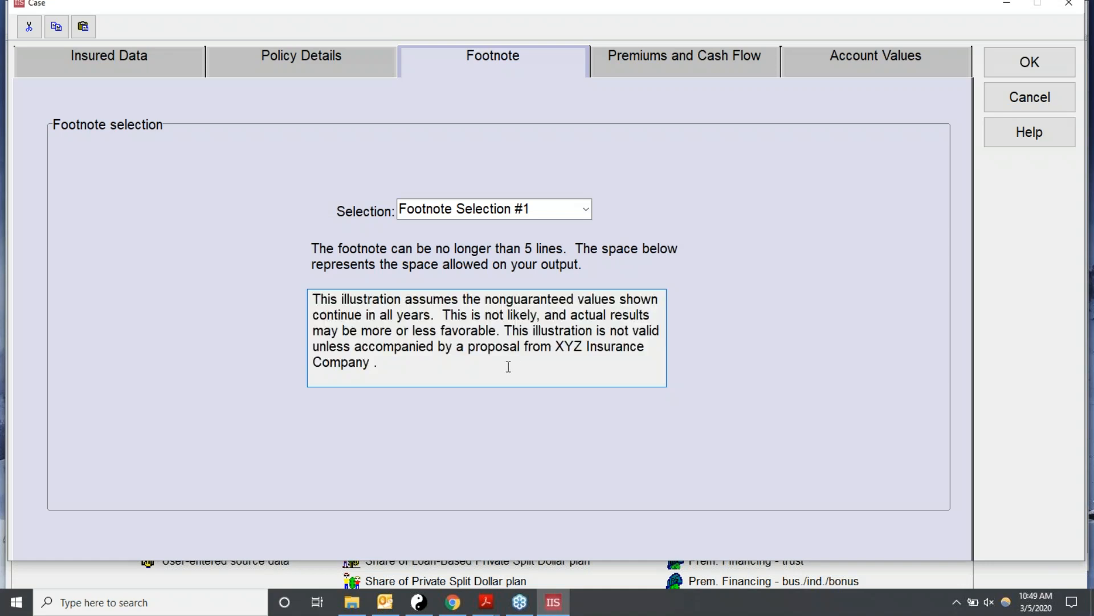
click(651, 62)
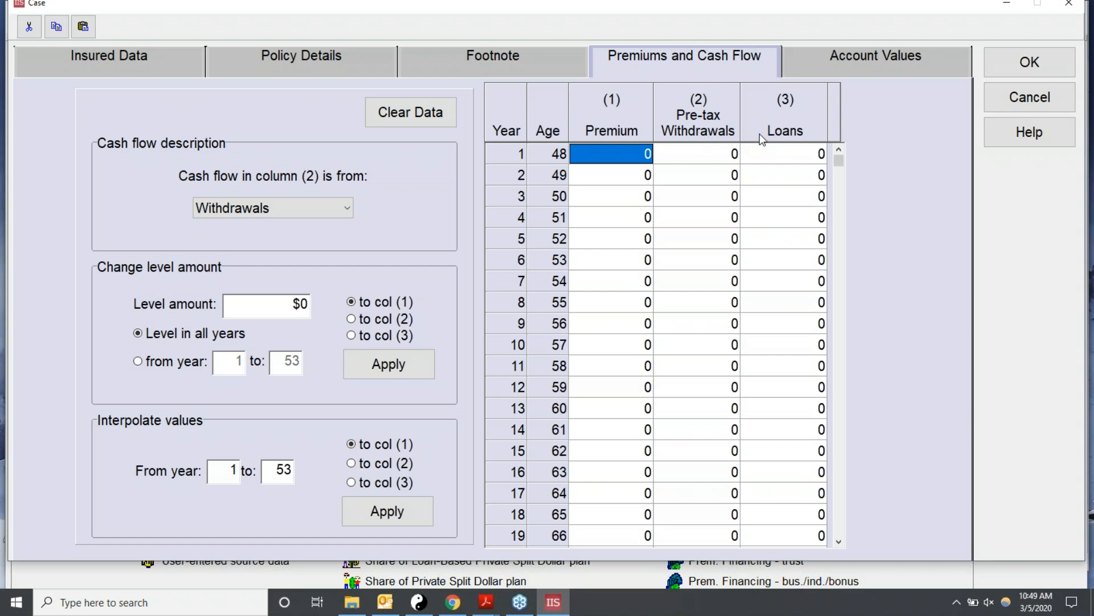
click(849, 56)
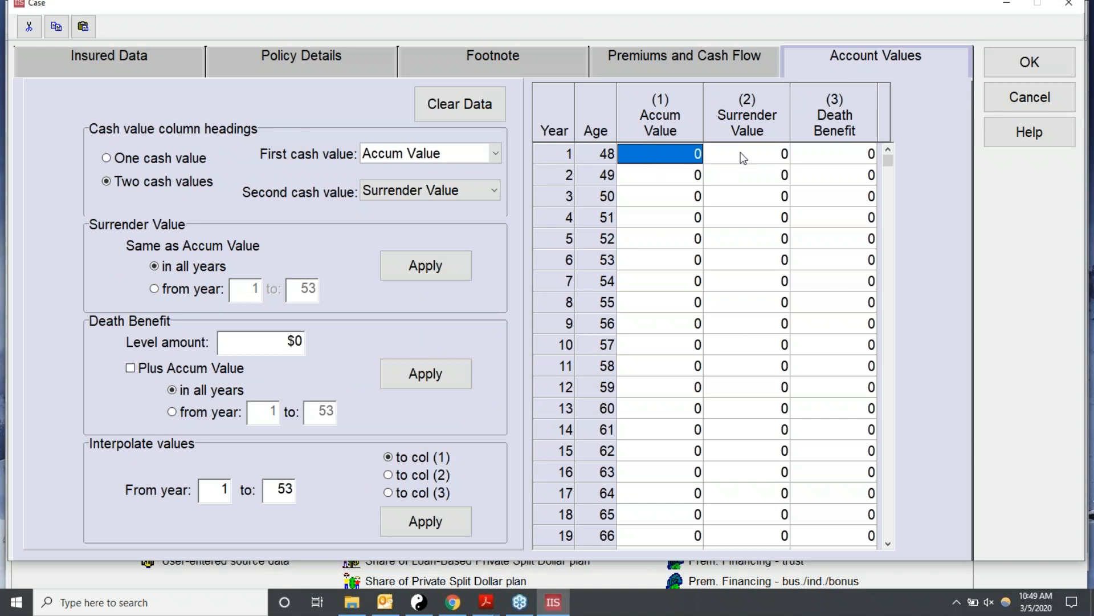
click(639, 61)
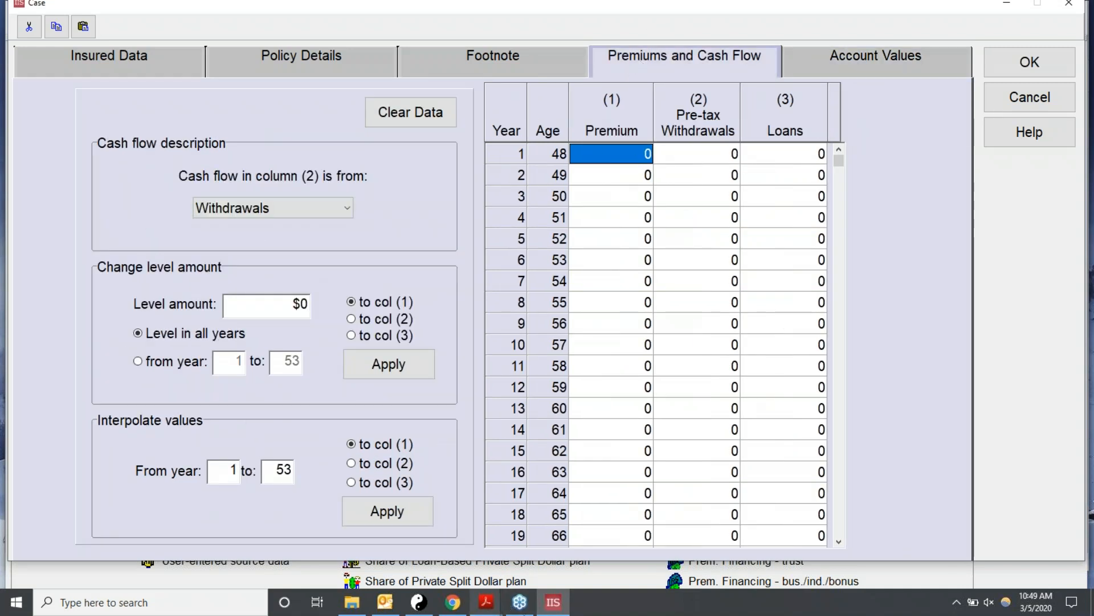
click(486, 602)
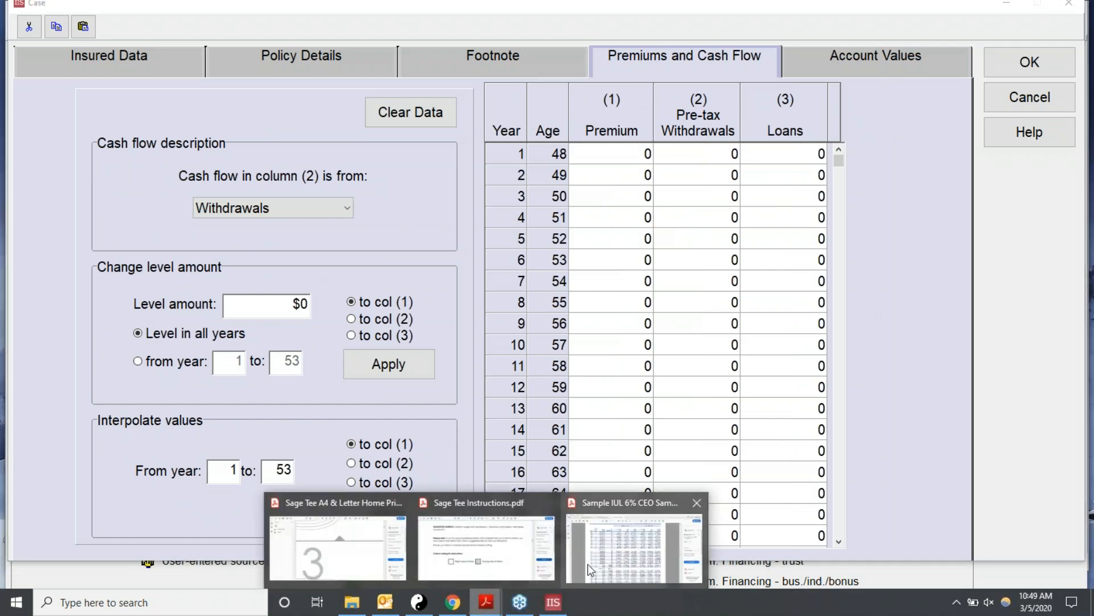
click(588, 573)
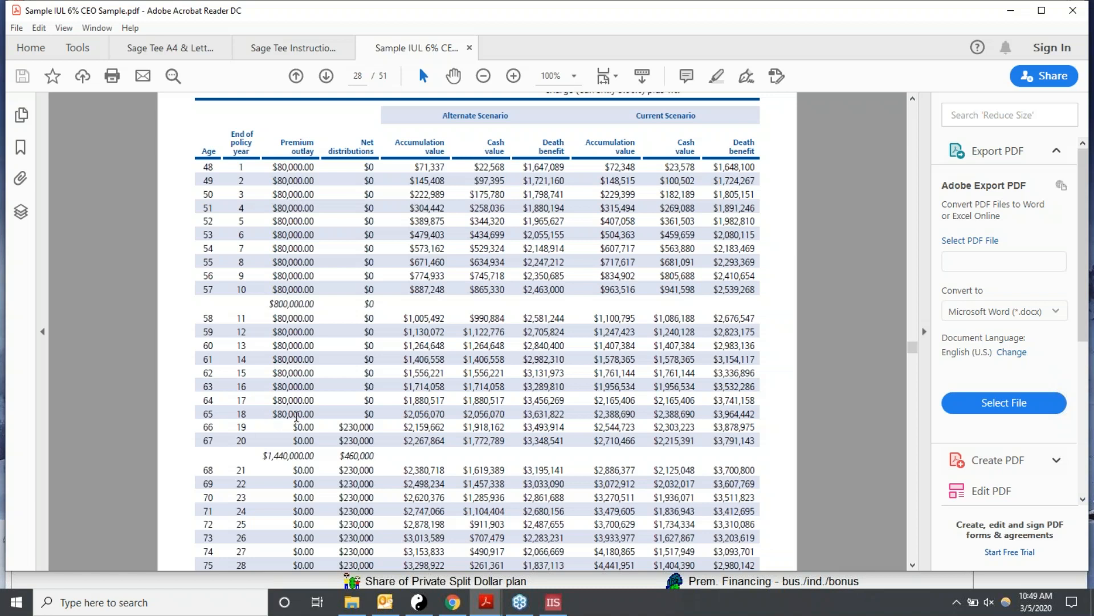
Enter an 80,000 premium in year 1 and carry it down through year 18
click(553, 602)
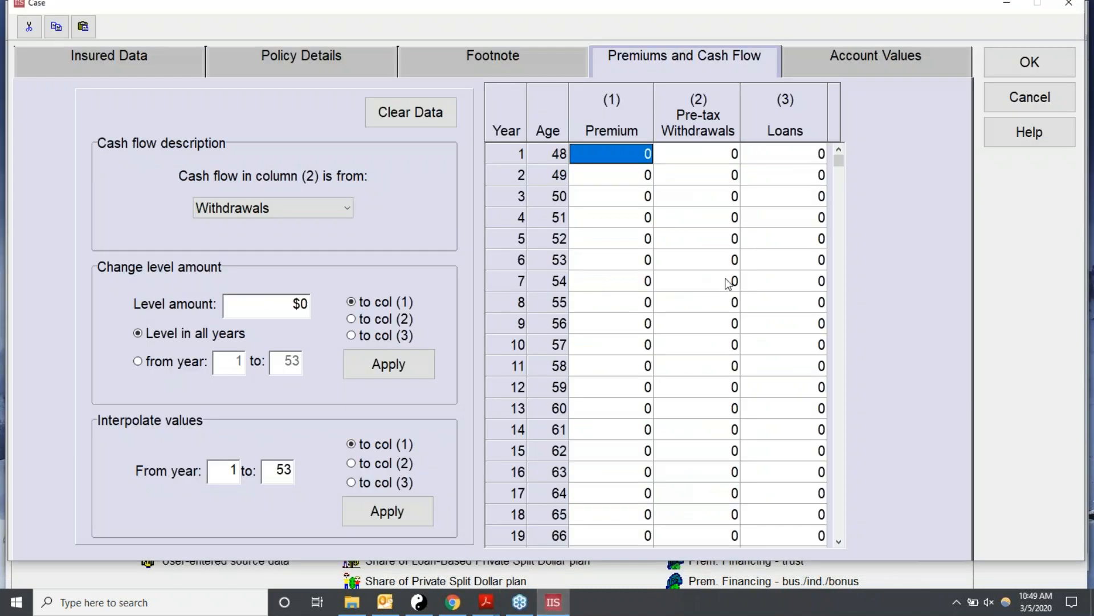
text(80000)
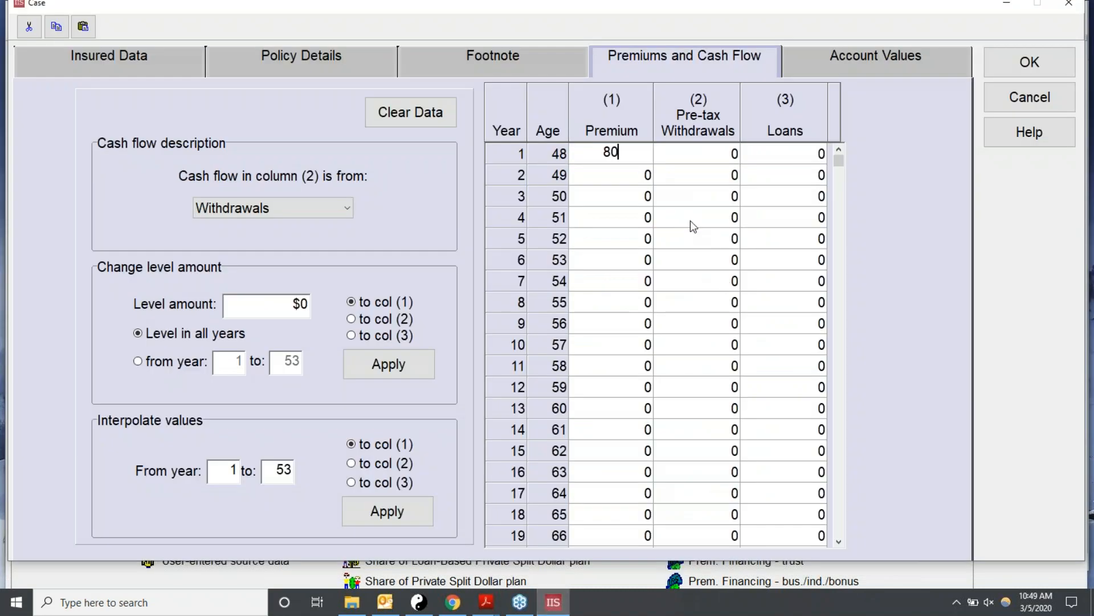
key(Return)
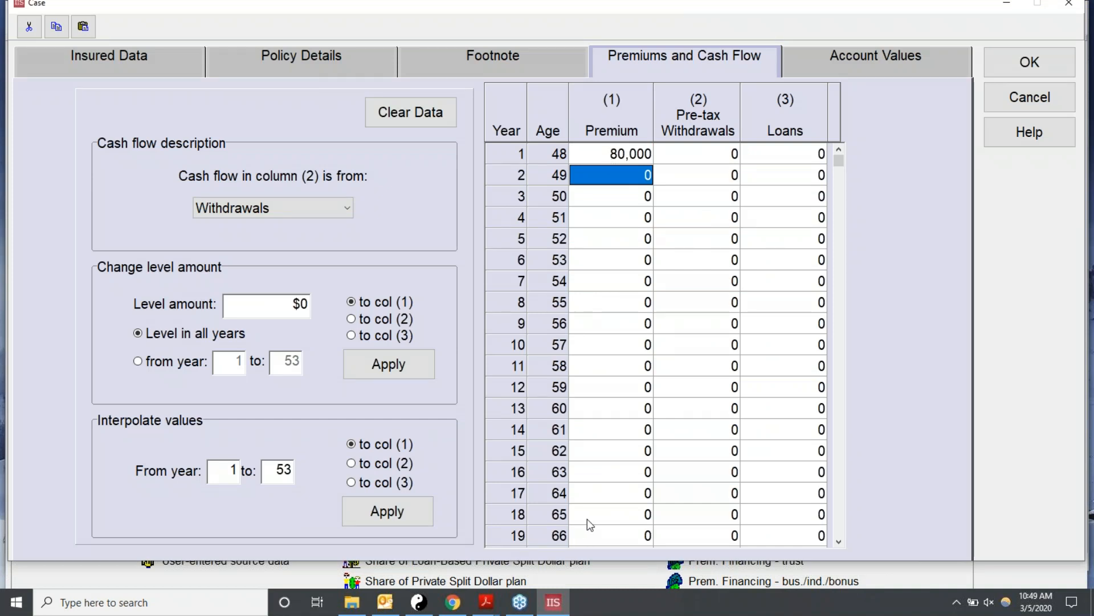
click(593, 153)
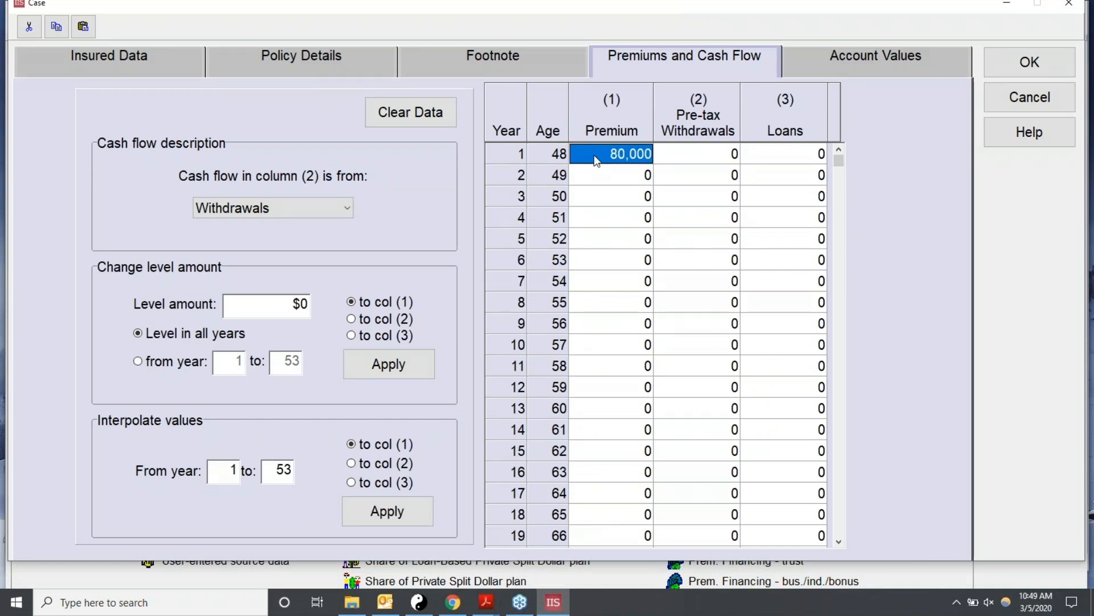
click(618, 173)
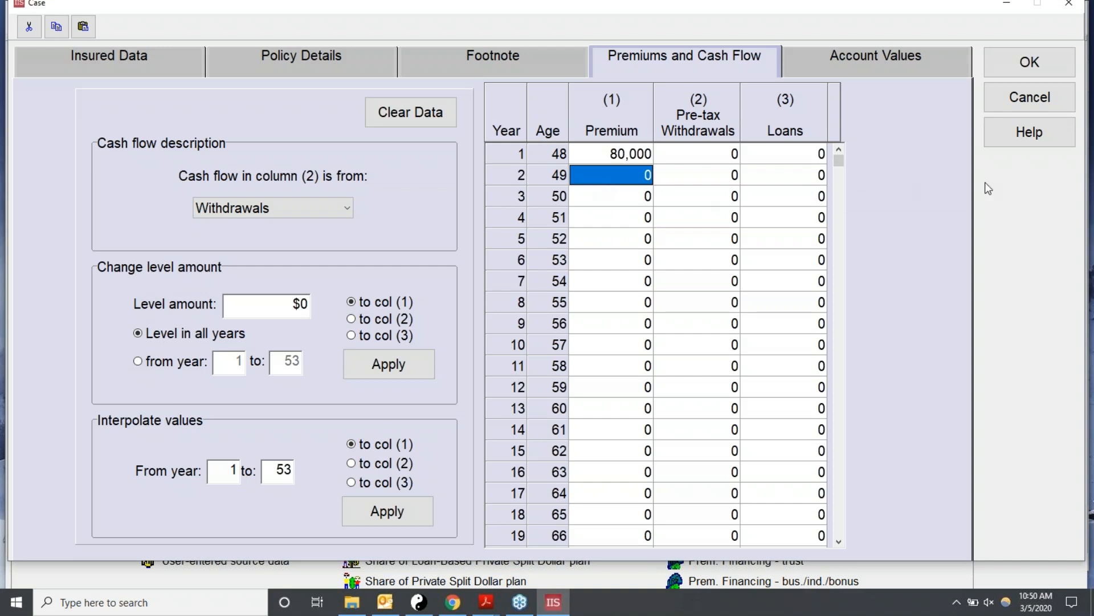
key(F3)
key(F3)
key(F3)
key(F3)
key(F3)
key(F3)
key(F3)
key(F3)
key(F3)
key(F3)
key(F3)
key(F3)
key(F3)
key(F3)
key(F3)
key(F3)
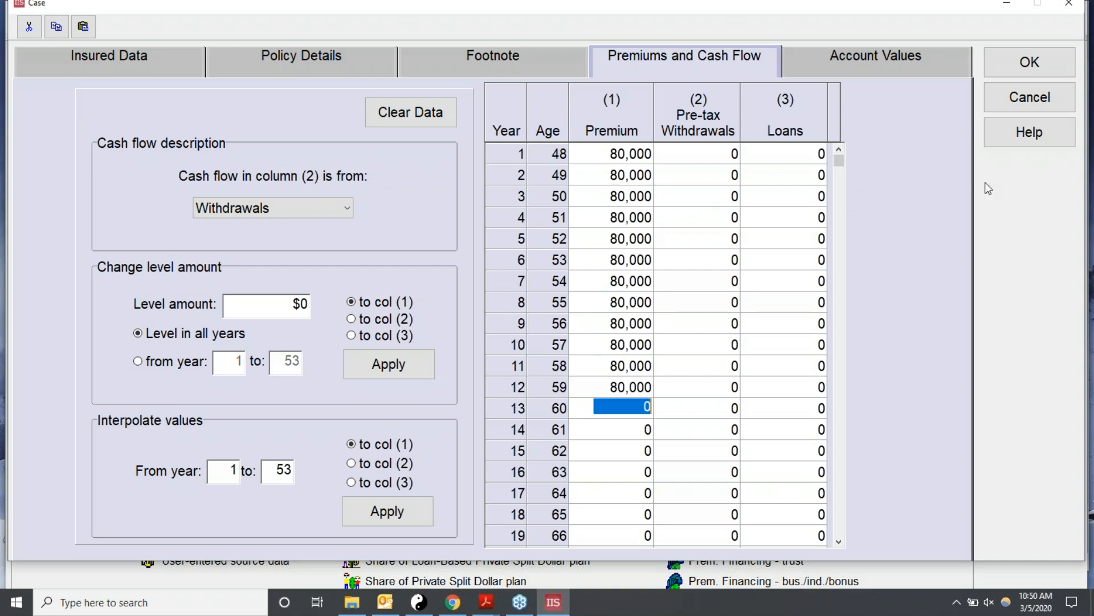
key(F3)
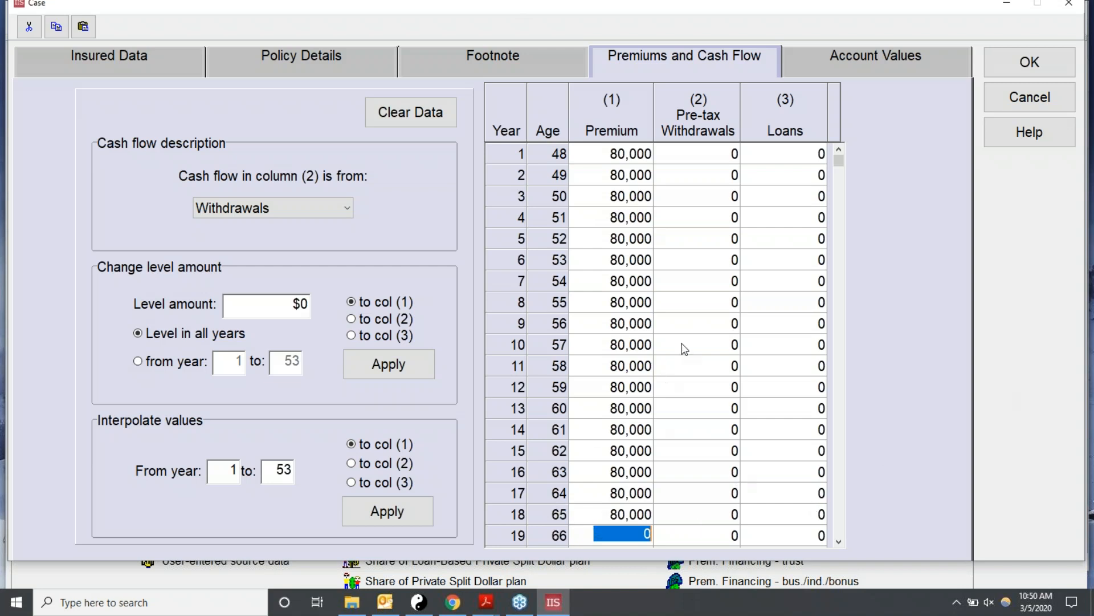
click(594, 177)
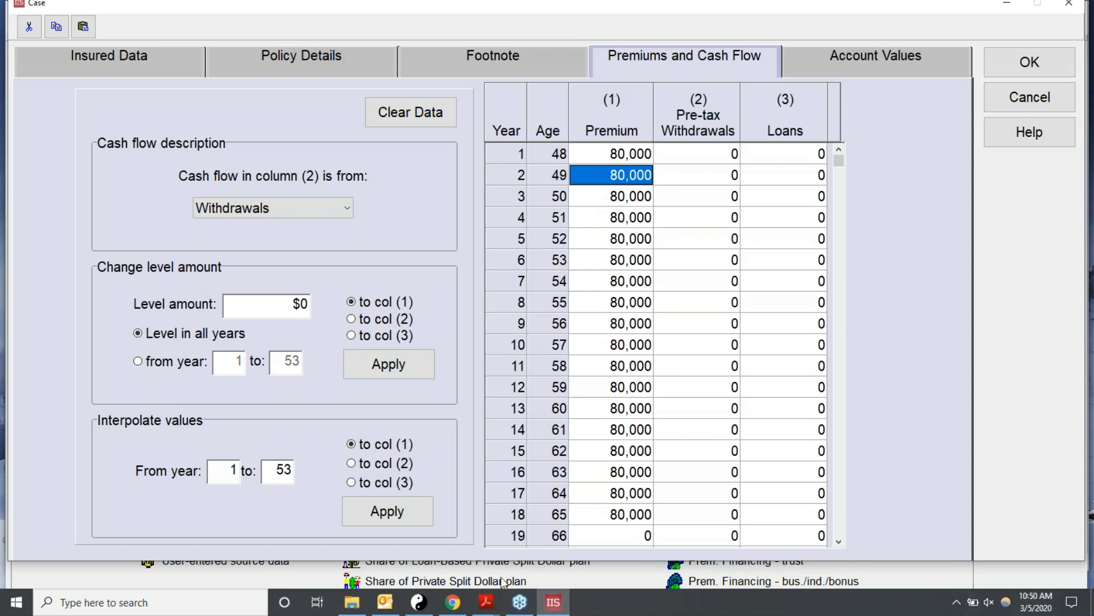
Compare the premiums against the Sample IUL PDF ledger, then return to the Case dialog
click(491, 602)
click(599, 544)
scroll(599, 544, down, 2)
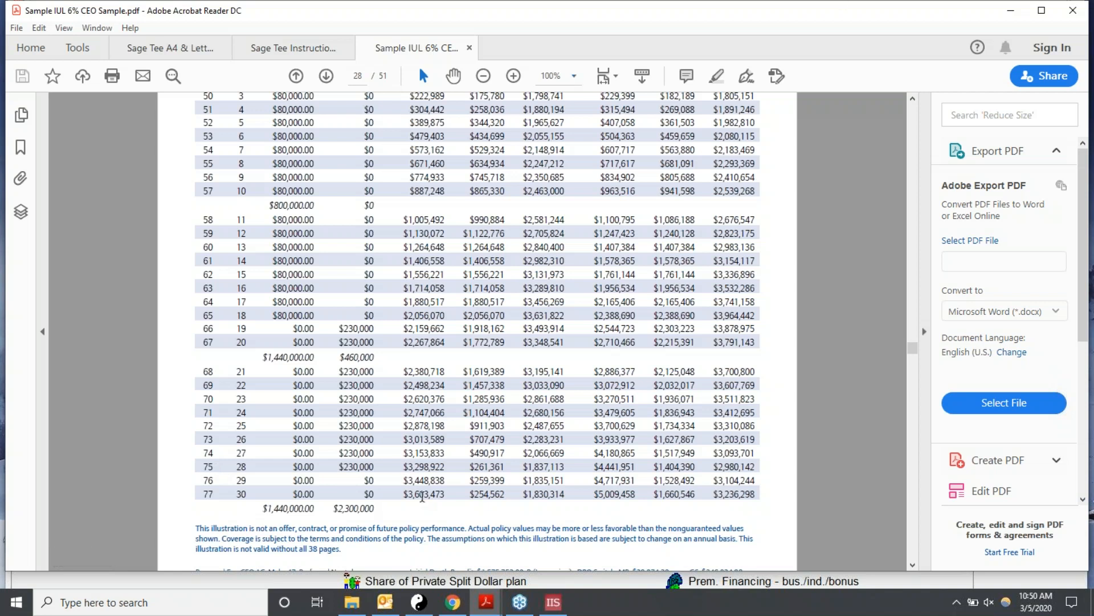
click(553, 602)
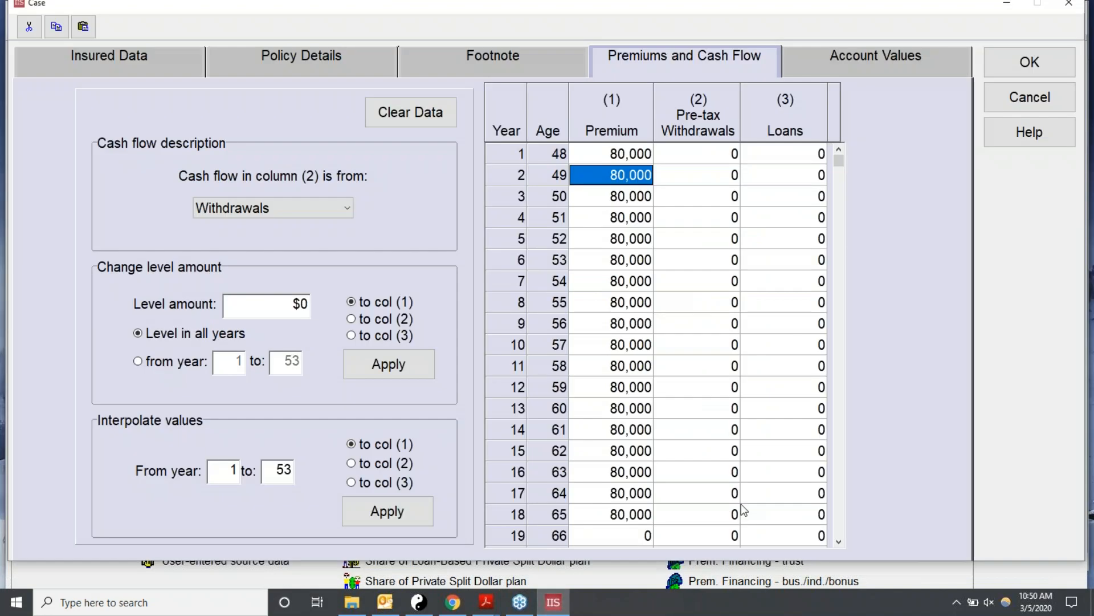
Enter a 230,000 loan in the year 19 Loans cell
click(778, 530)
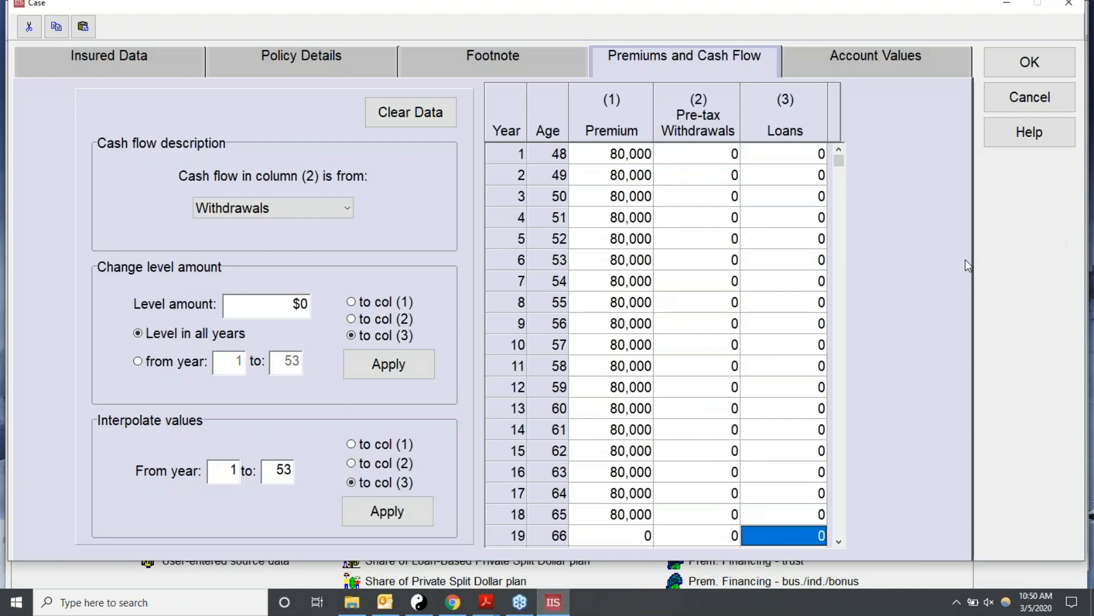
click(838, 542)
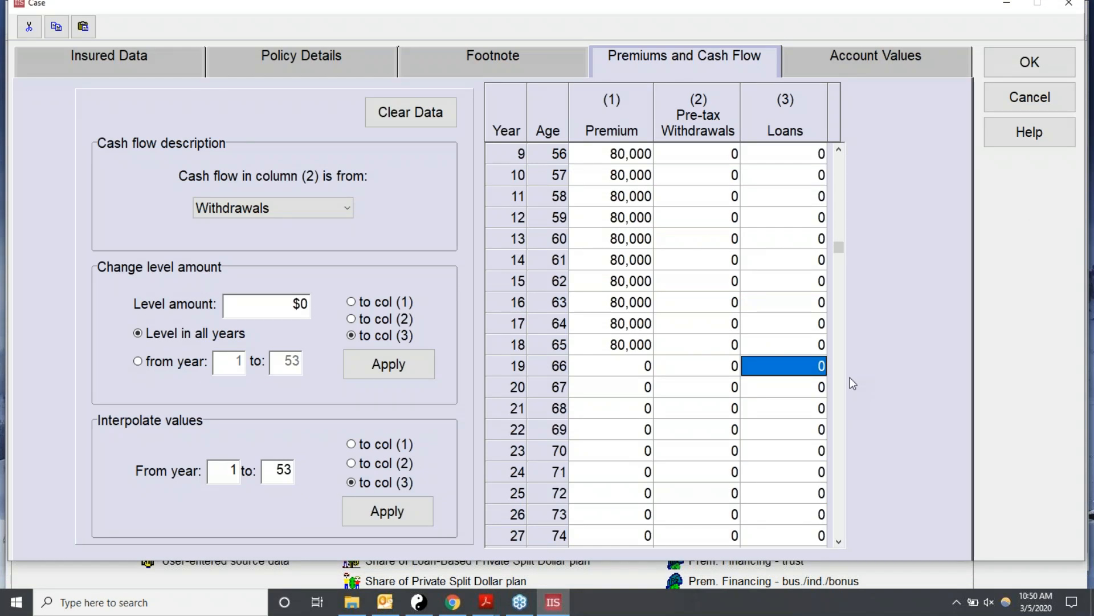
text(230)
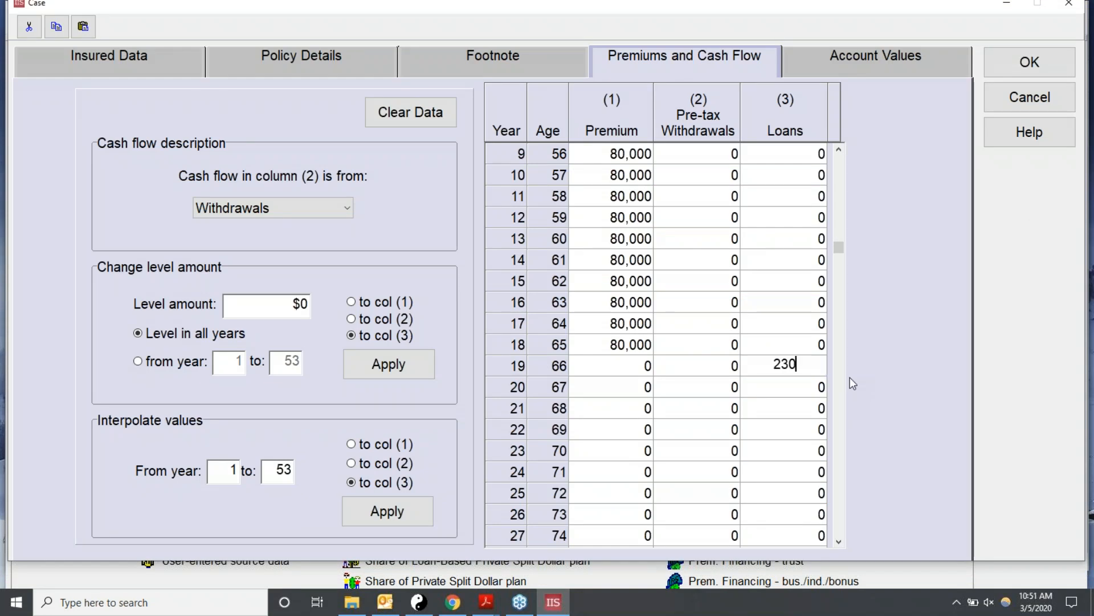
text(000)
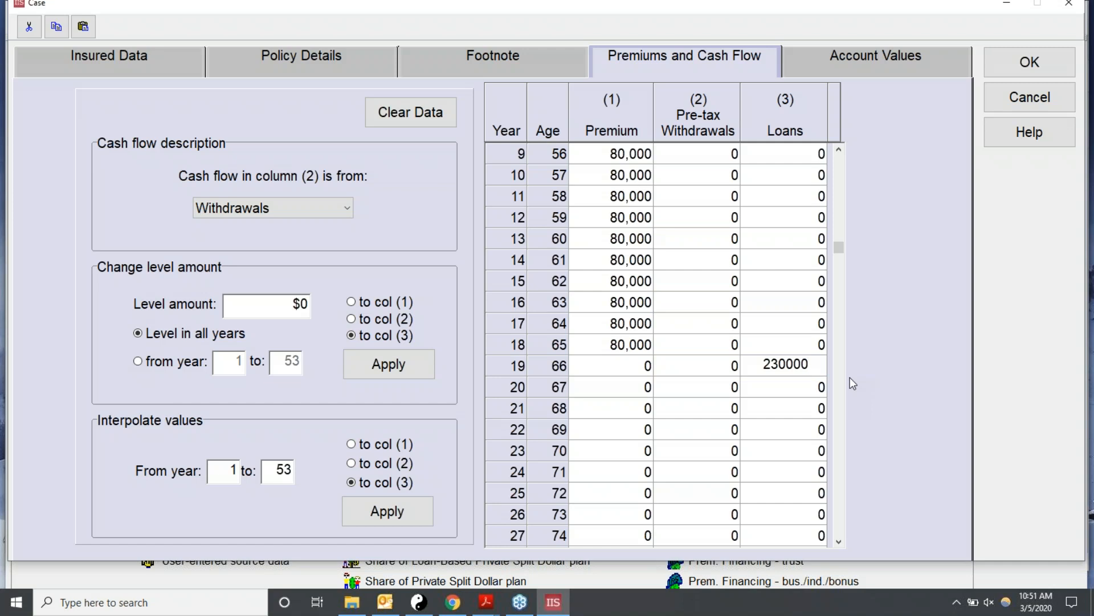
key(Return)
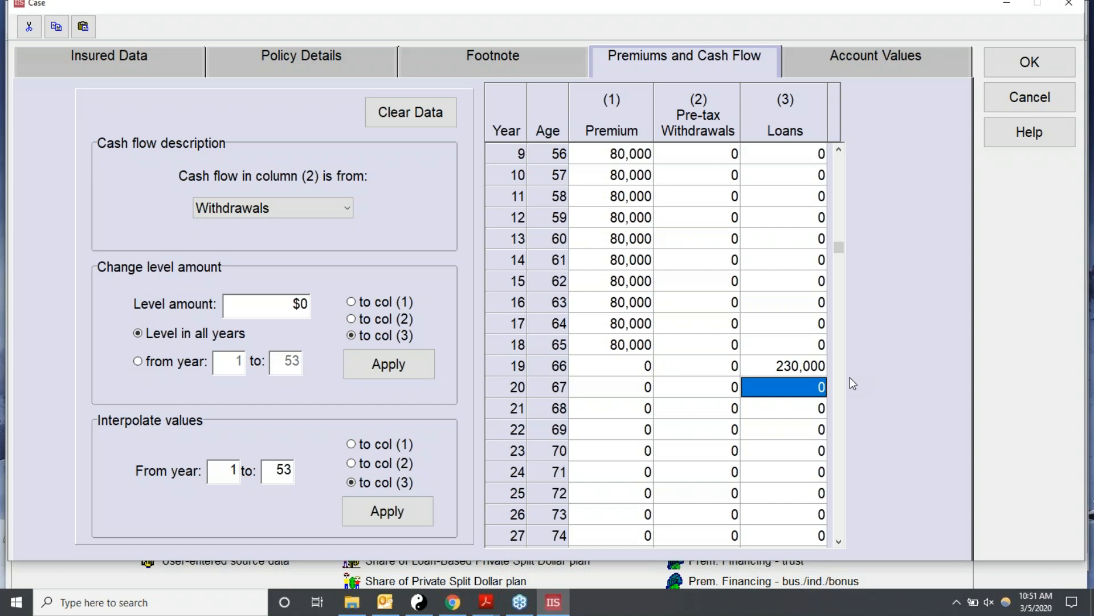
Repeat the 230,000 loan for years 20 through 28, then show the Account Values page
text(230,000)
key(Return)
text(230,000)
key(Return)
text(230,000)
key(Return)
key(ctrl+v)
key(Return)
key(ctrl+v)
key(Return)
text(230,000)
key(Return)
text(230,000)
key(Return)
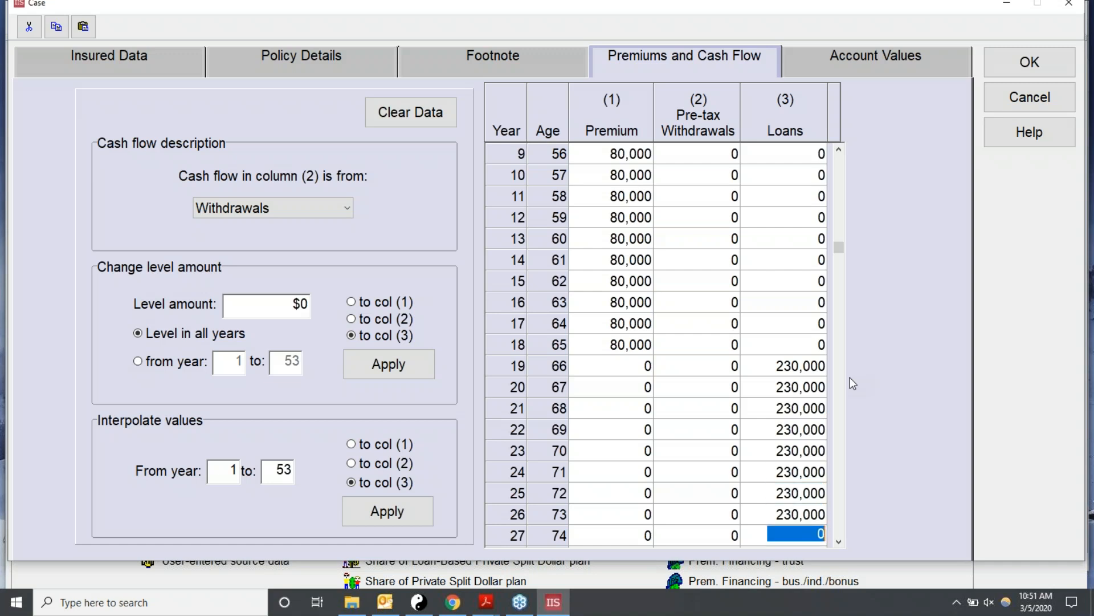
text(230,000)
key(Return)
text(230,000)
key(Return)
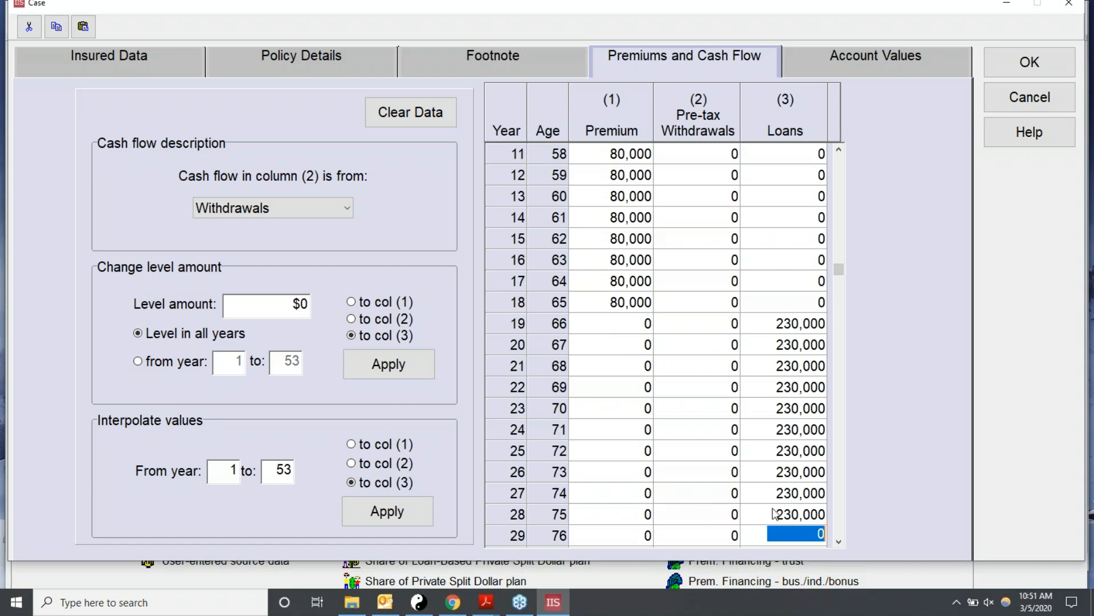
click(874, 61)
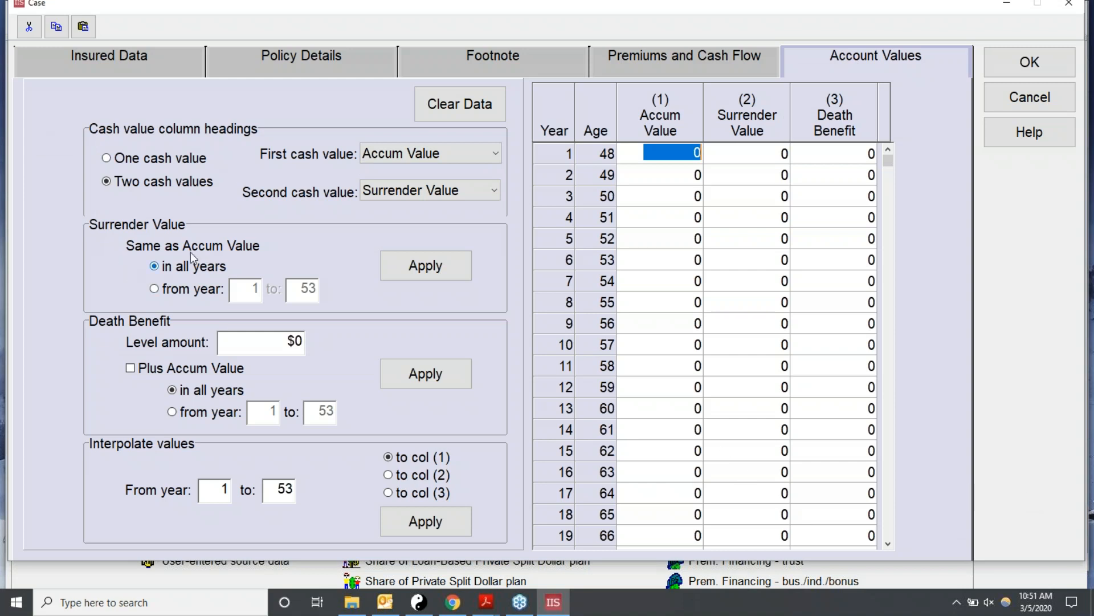
Keep two cash value columns (Accum Value and Surrender Value), then bring up Sample IUL 6% CEO Sample.pdf
click(107, 159)
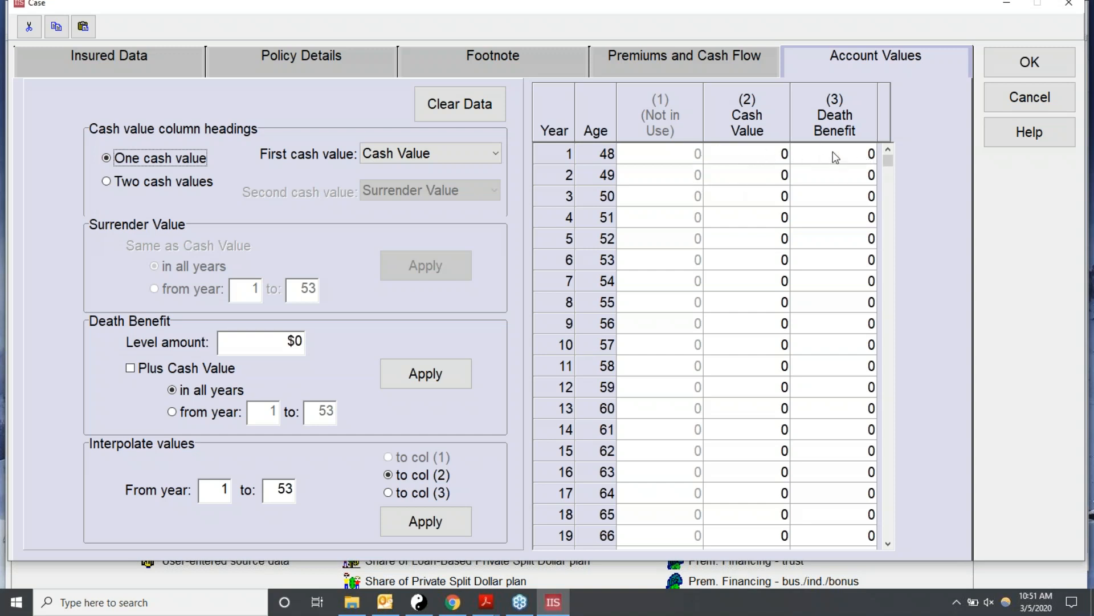
click(107, 182)
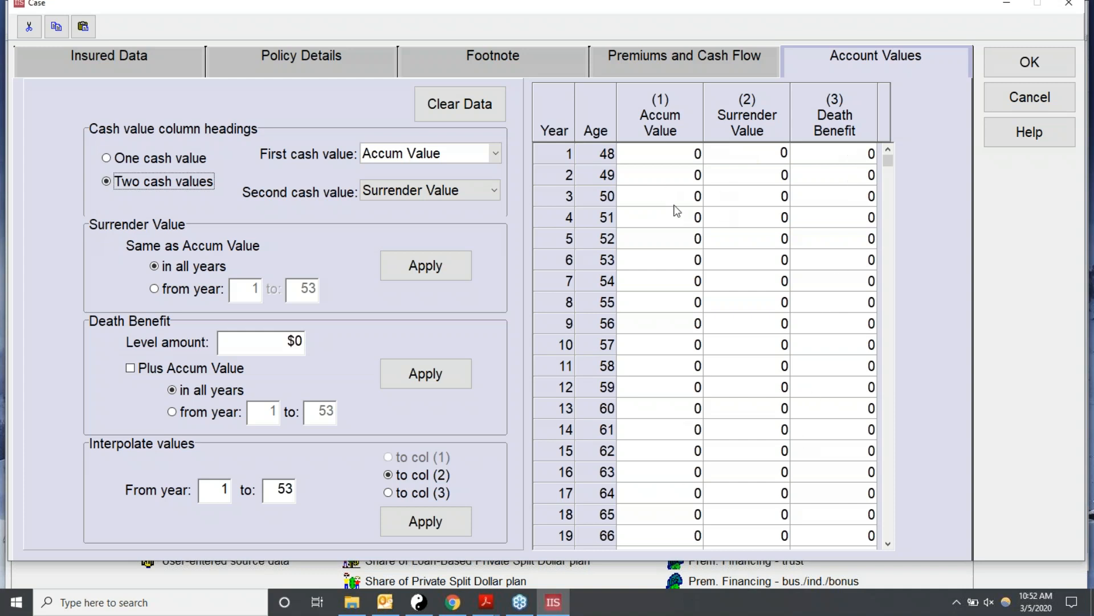
mouse_move(483, 605)
click(632, 538)
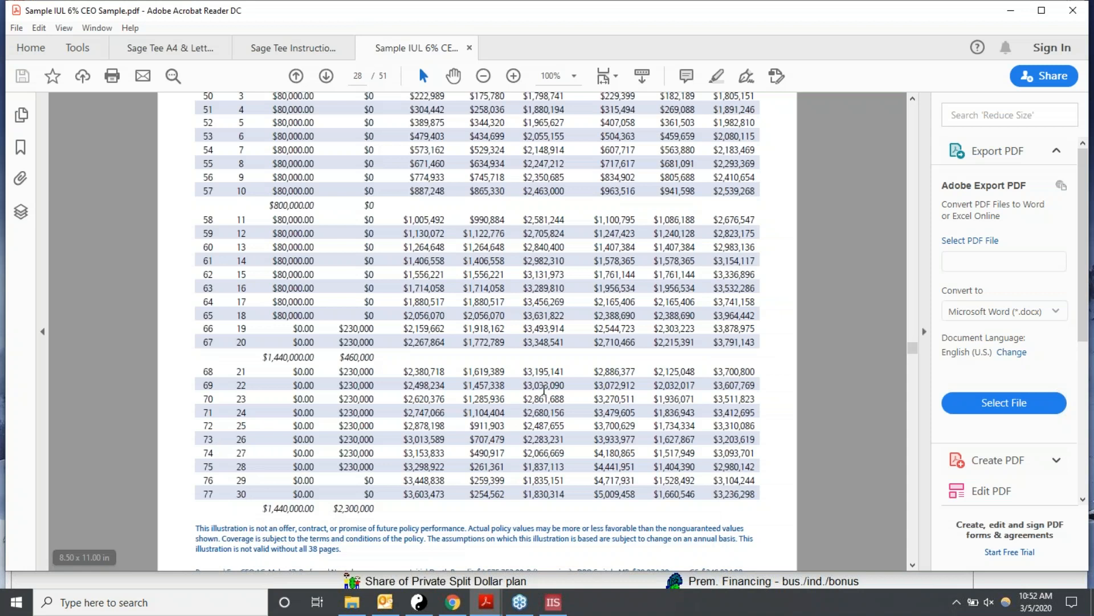
Zoom the PDF ledger page to 75% so the whole table is visible
click(914, 101)
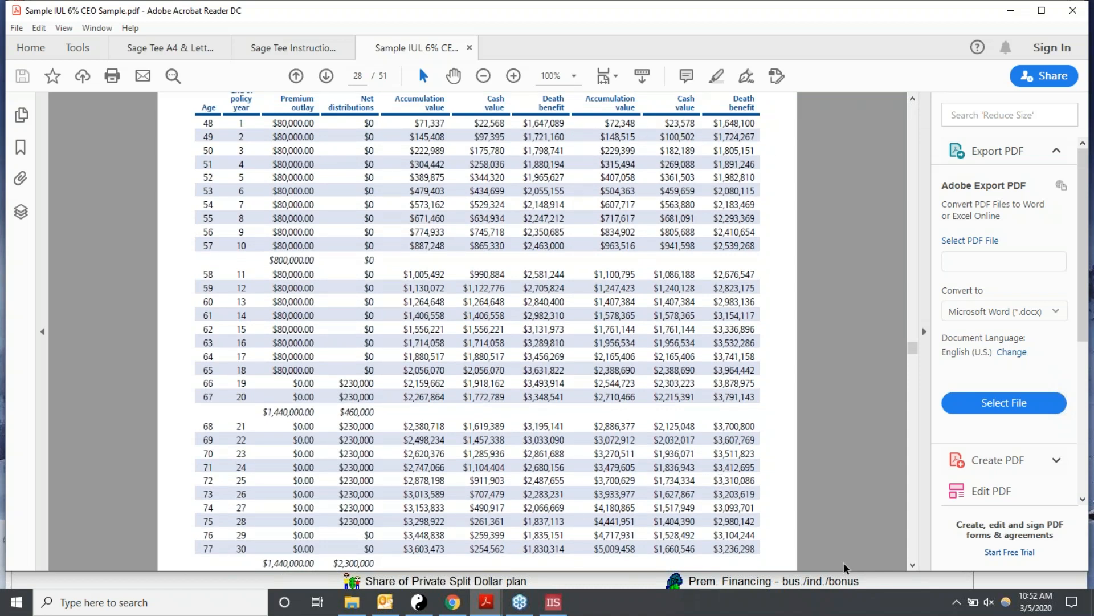
click(913, 564)
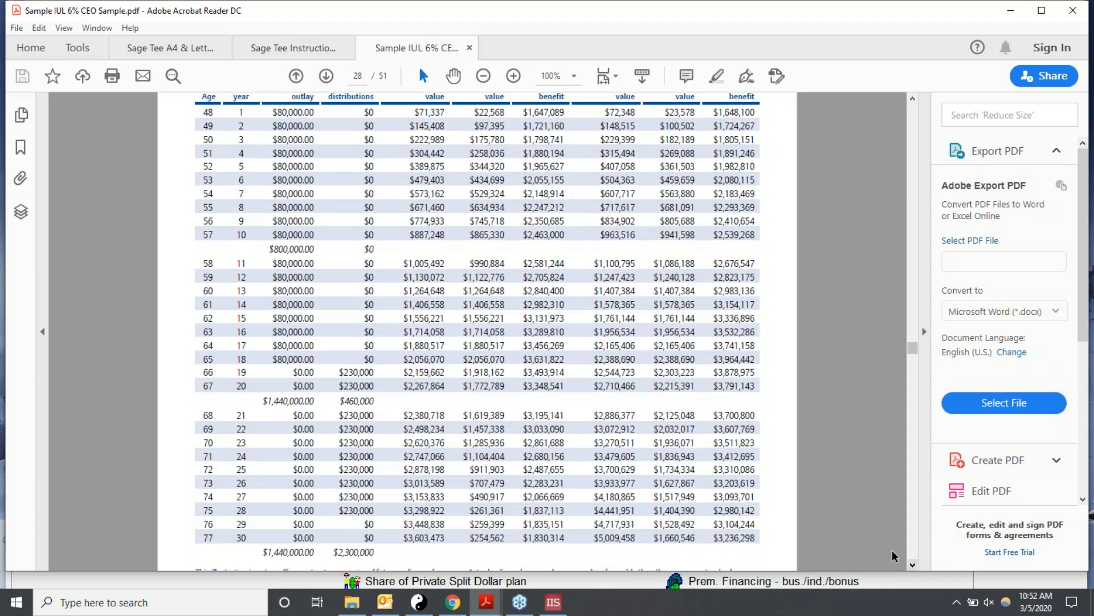
click(484, 76)
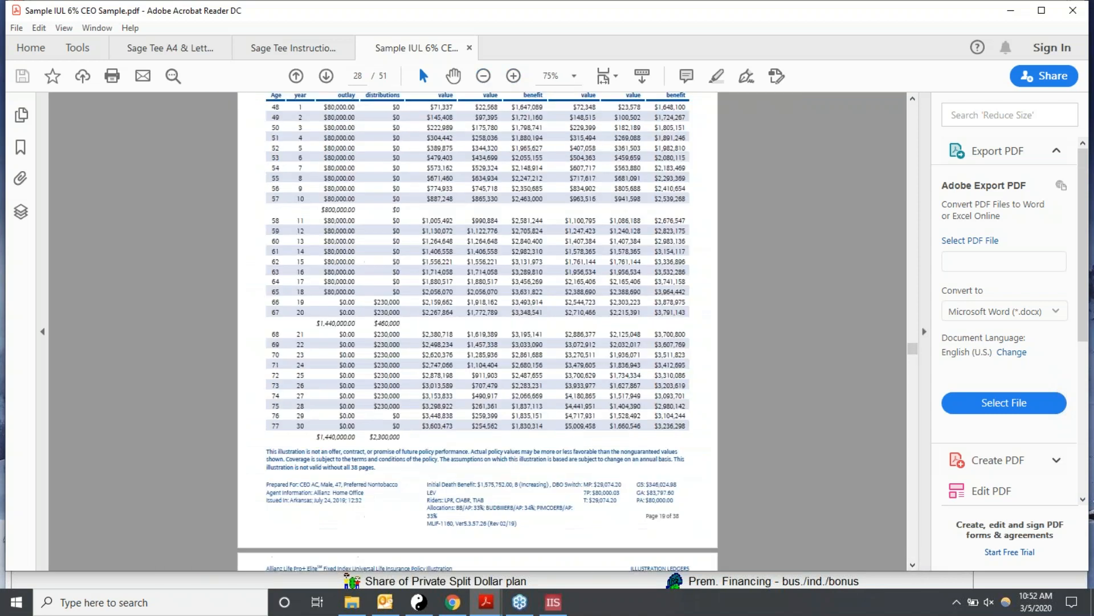
scroll(757, 217, up, 2)
scroll(746, 230, down, 2)
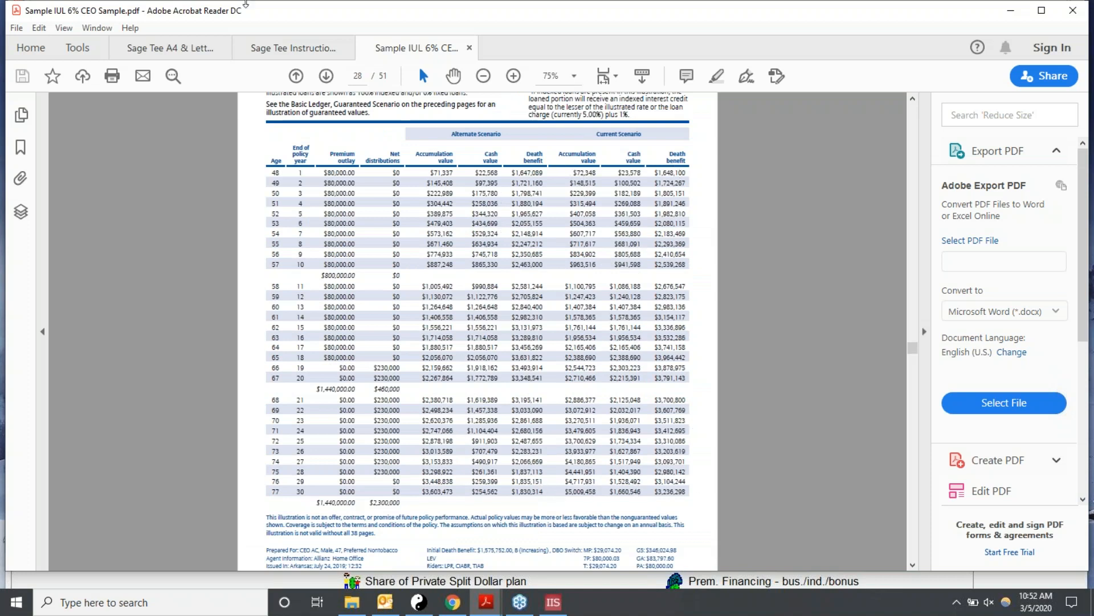
Copy the Current Scenario accumulation, cash value and death benefit columns for years 1–30 into InsMark
key(alt)
drag(566, 170, 694, 503)
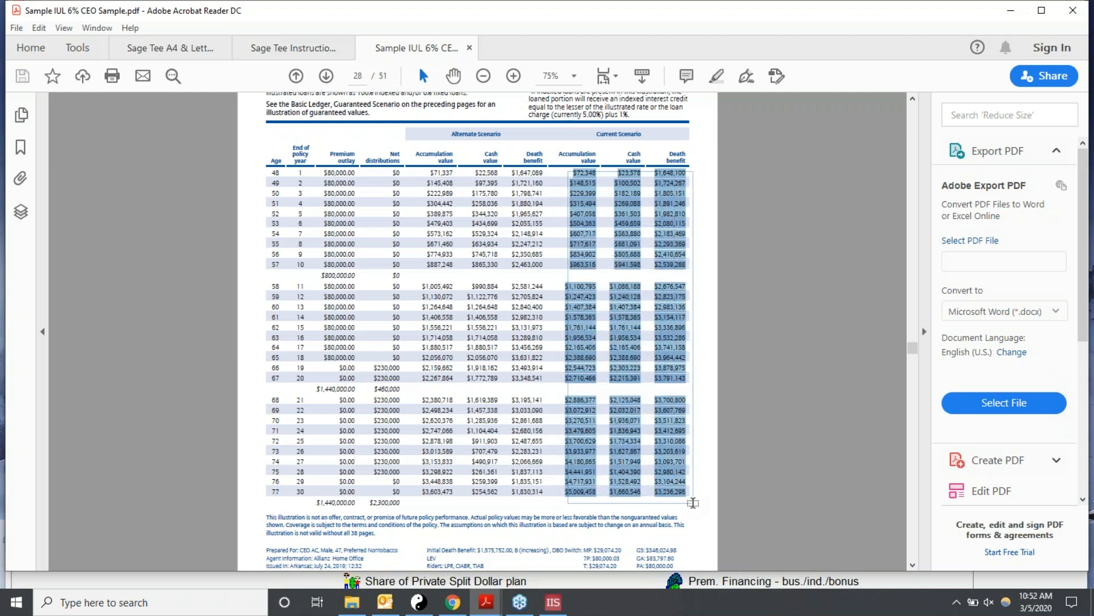
drag(693, 502, 693, 502)
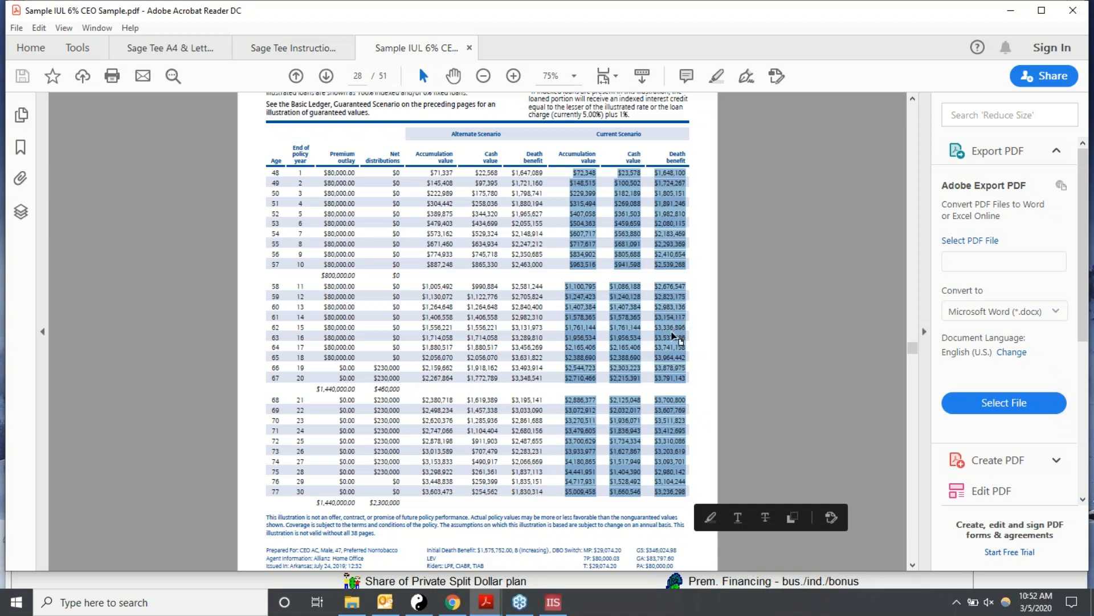
right_click(673, 336)
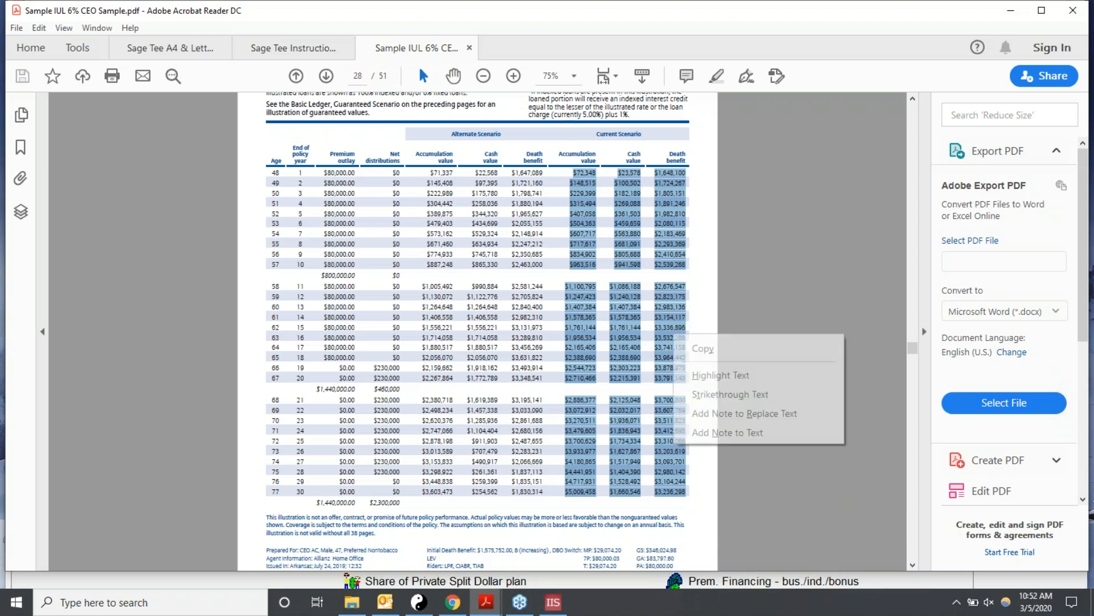
click(705, 351)
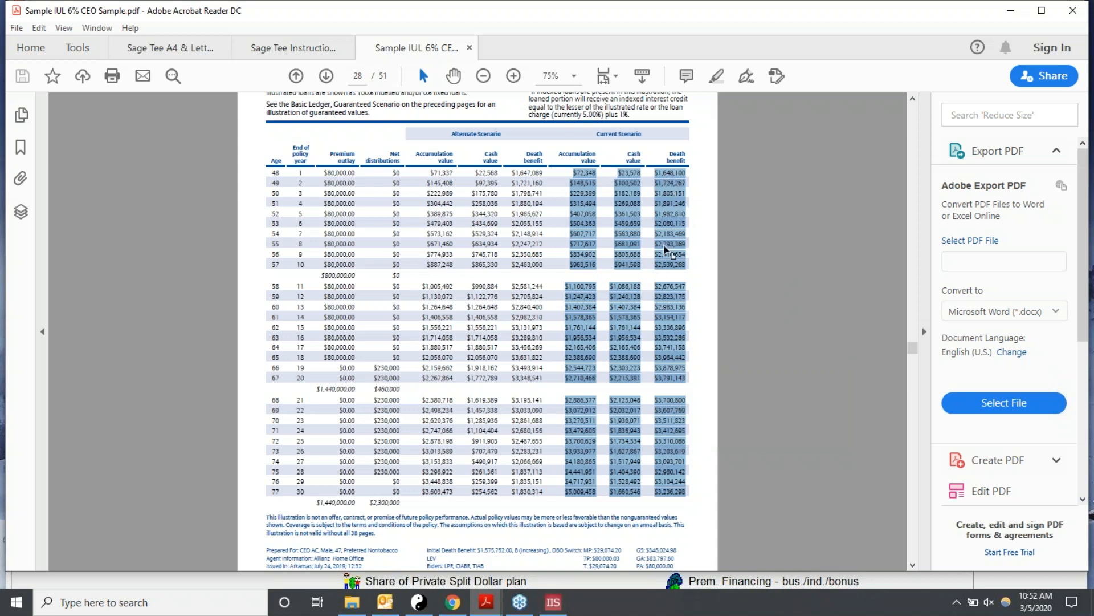
click(553, 602)
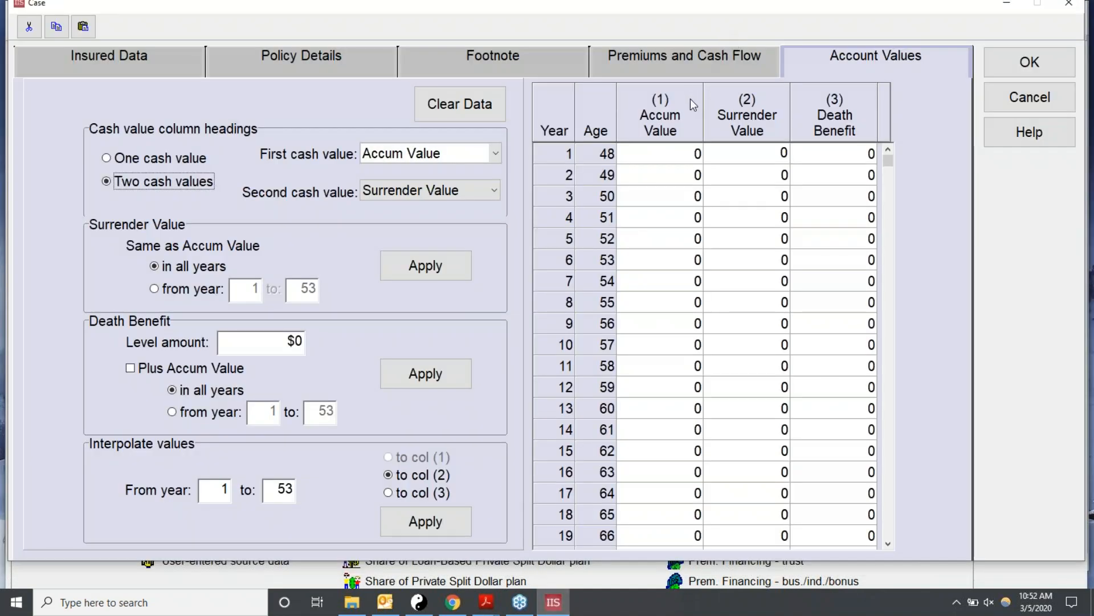
Paste the ledger values starting at the year 1 Accum Value cell, check year 30, and return to the PDF
click(641, 156)
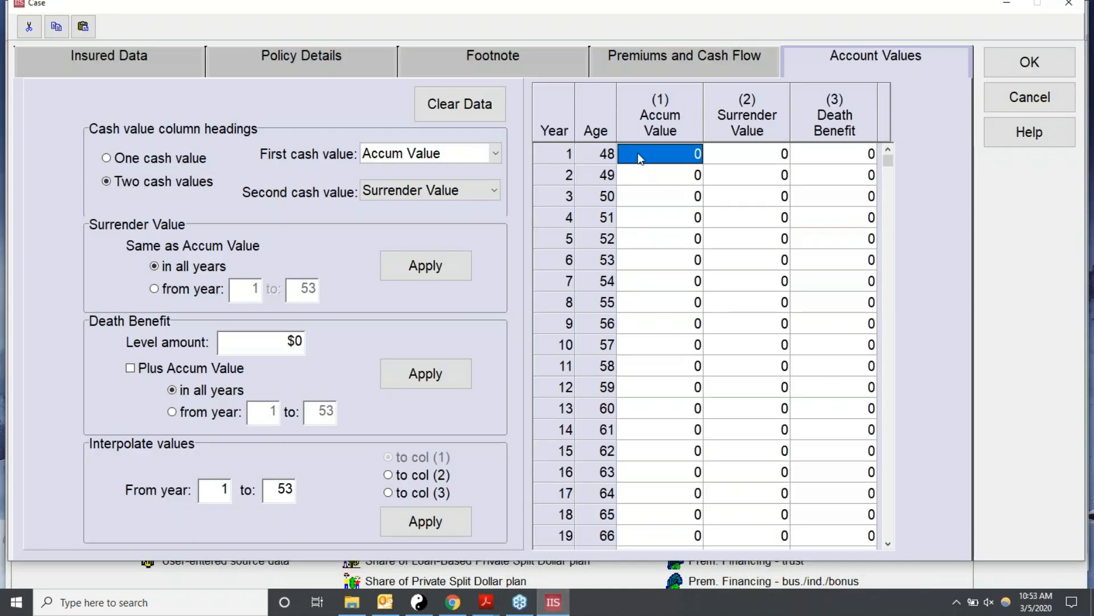
click(84, 28)
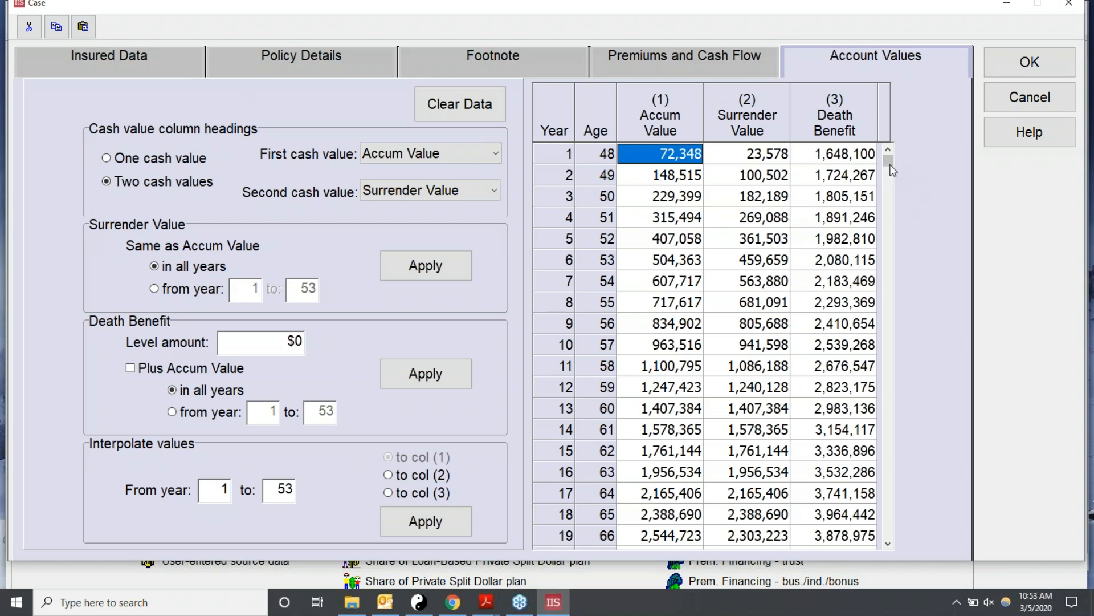
drag(890, 166, 889, 408)
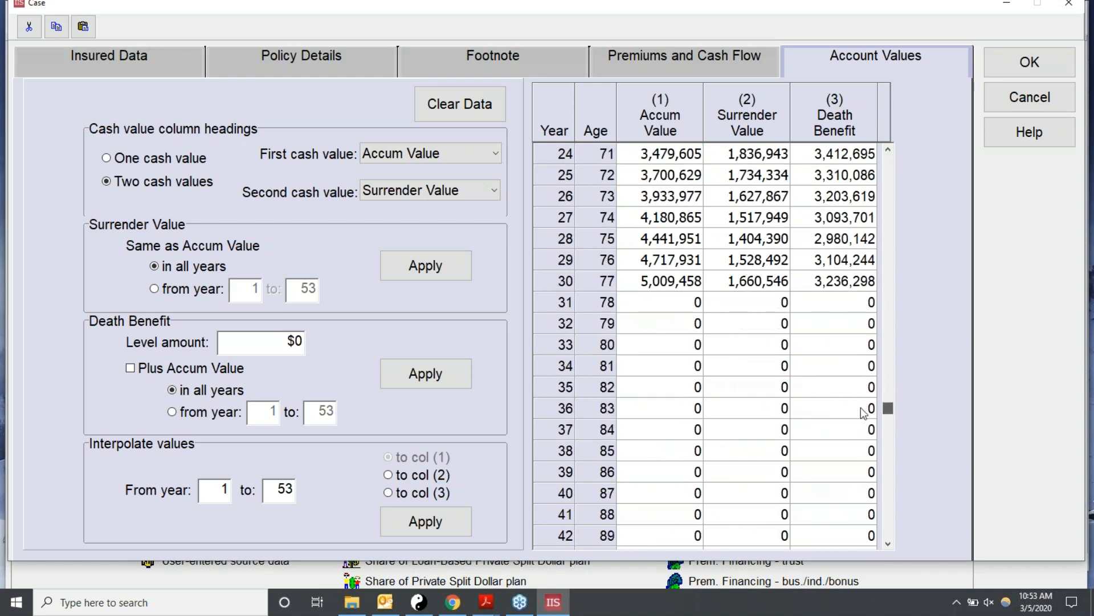
click(688, 300)
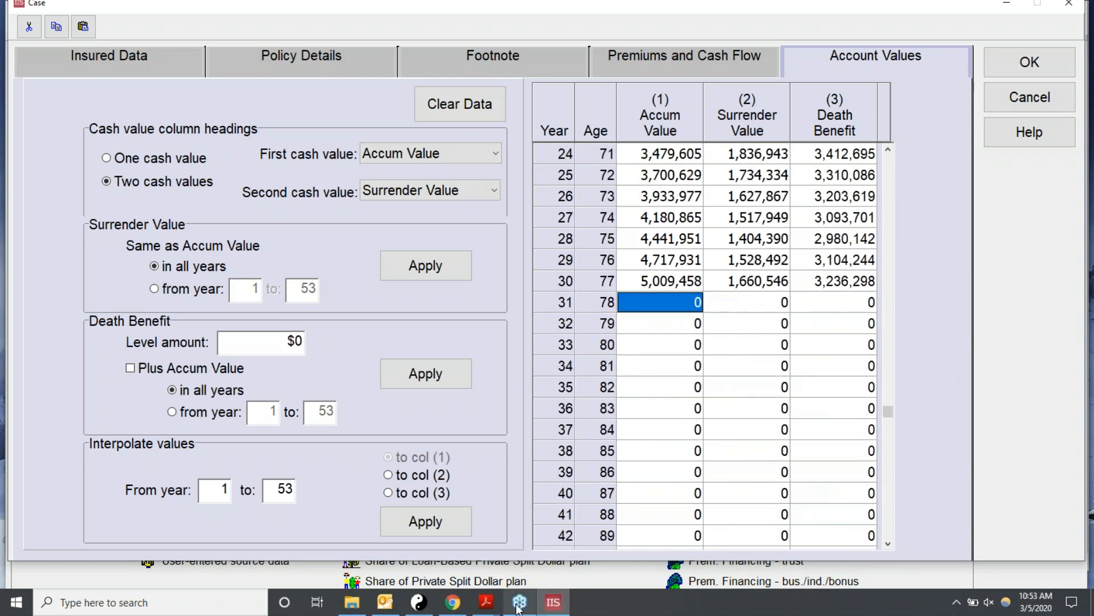
click(491, 605)
click(627, 553)
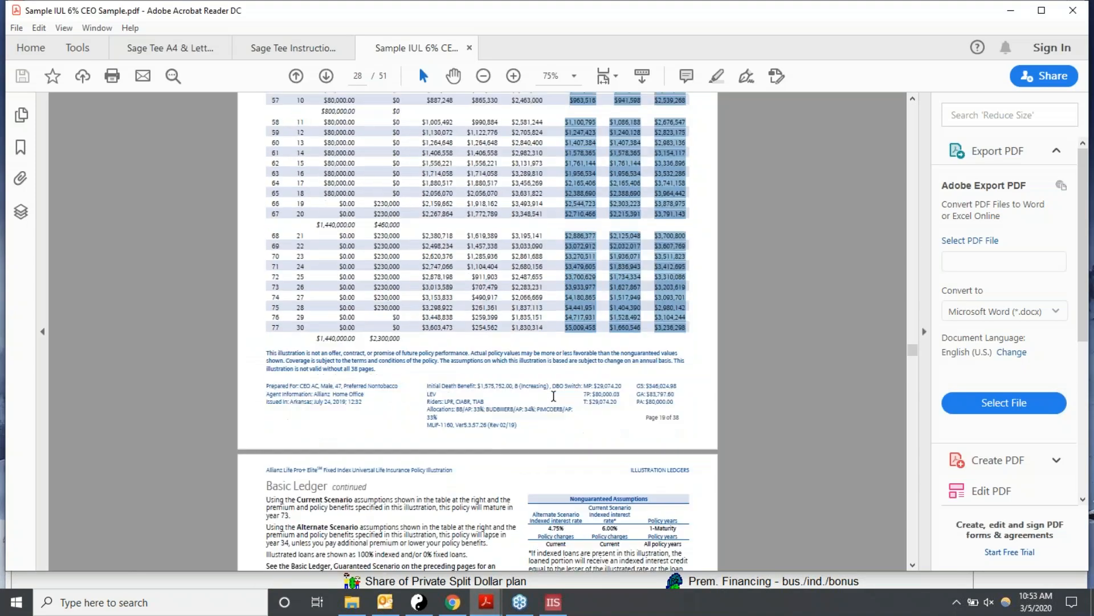
On ledger page 29, copy the Current Scenario columns for ages 78–107 and return to InsMark
scroll(553, 397, down, 10)
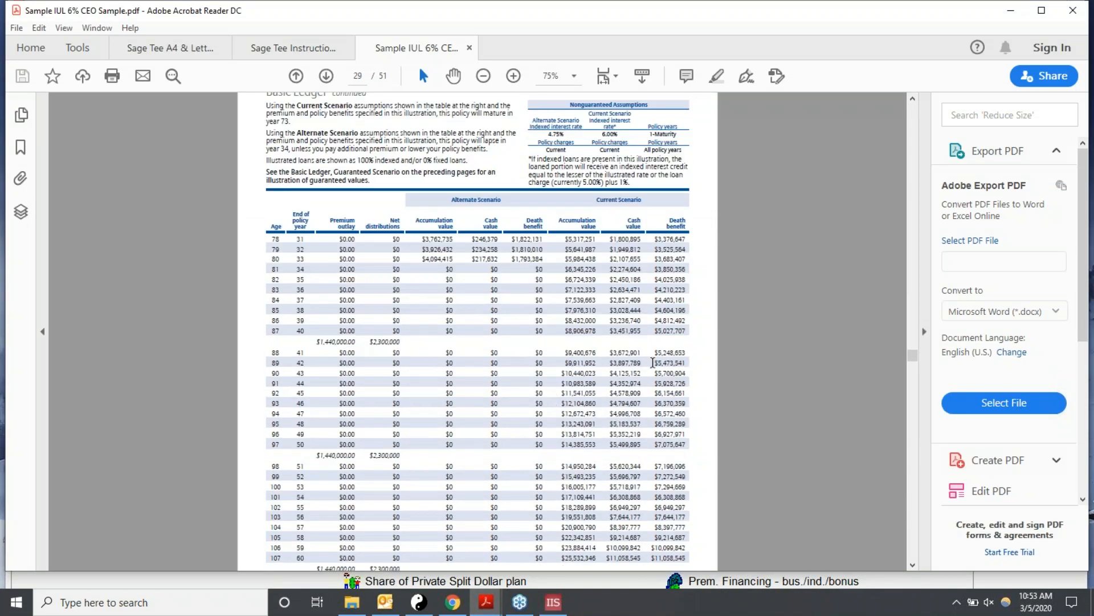
scroll(621, 374, down, 2)
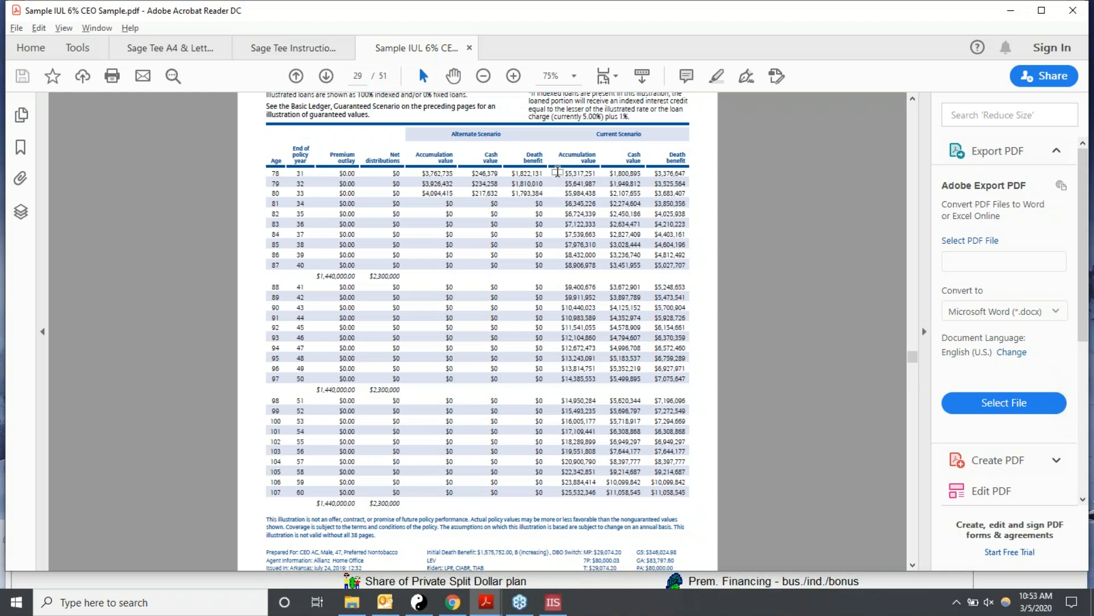
drag(557, 171, 696, 497)
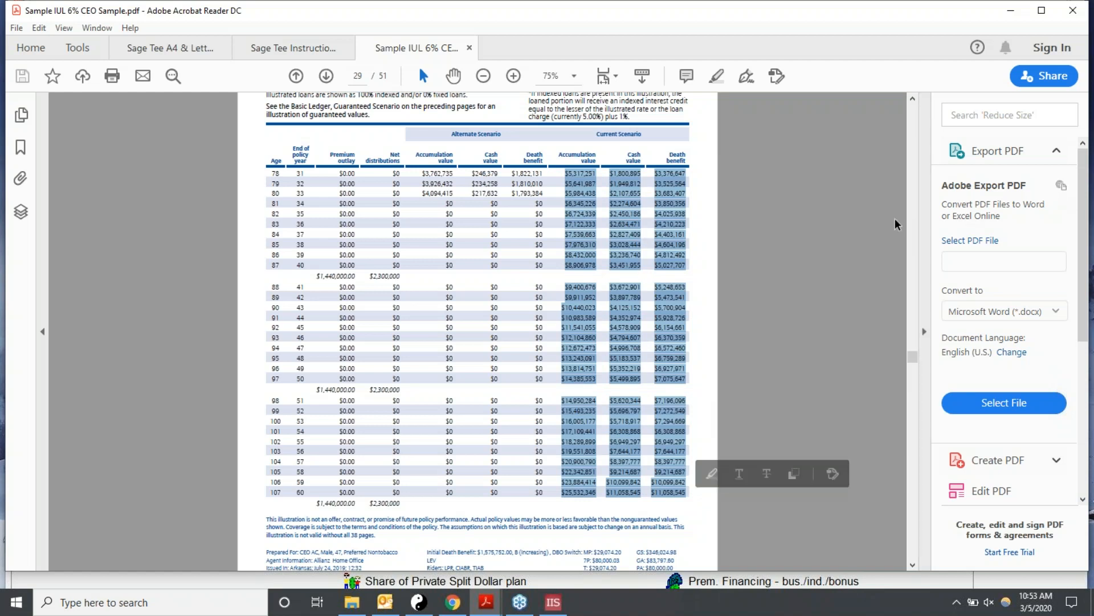
right_click(629, 201)
click(662, 215)
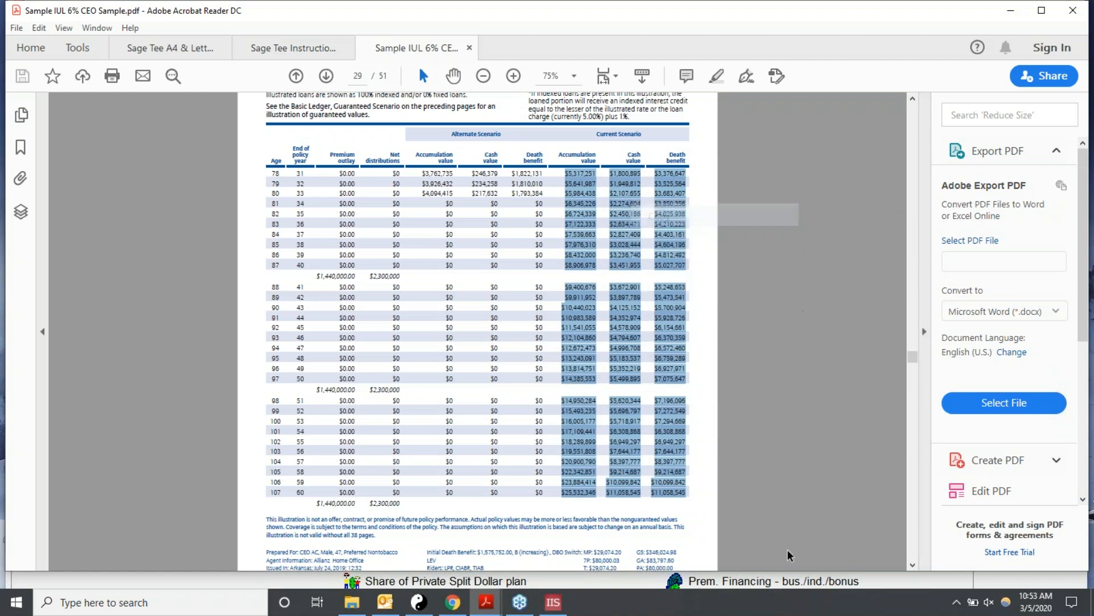
click(553, 602)
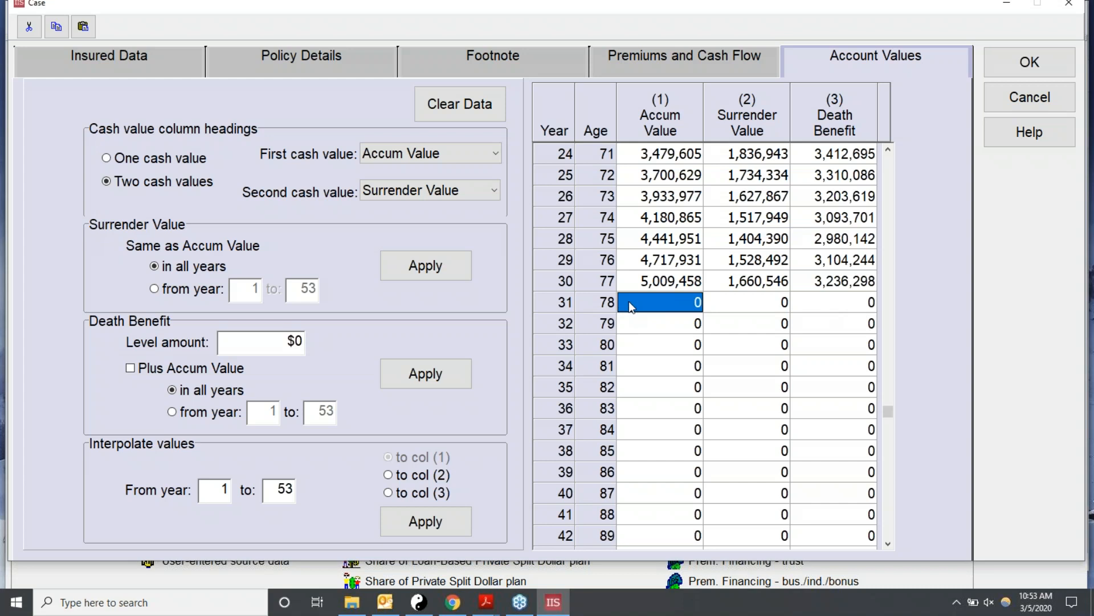
Paste the ledger values from the year 31 Accum Value cell and save as XYZ Insurance Company IUL
click(737, 311)
click(802, 366)
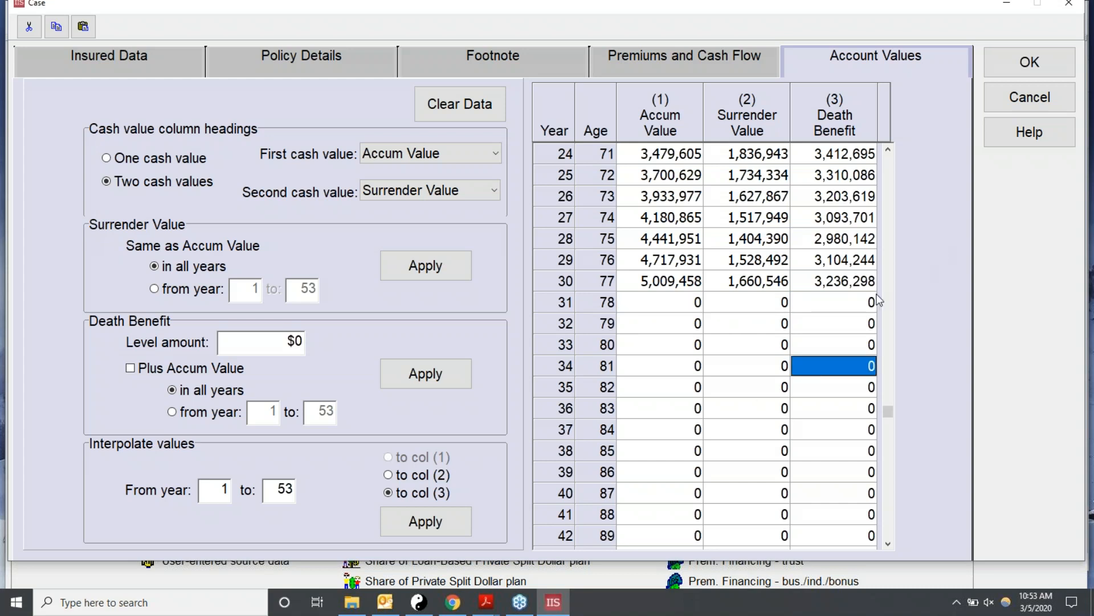
click(641, 308)
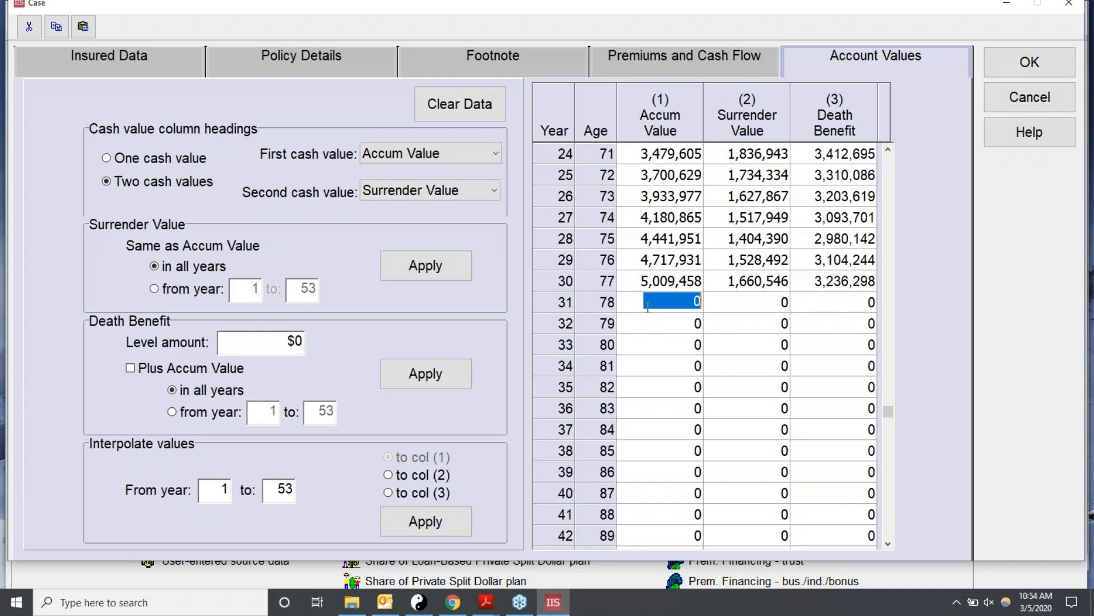
click(648, 306)
click(673, 301)
click(673, 300)
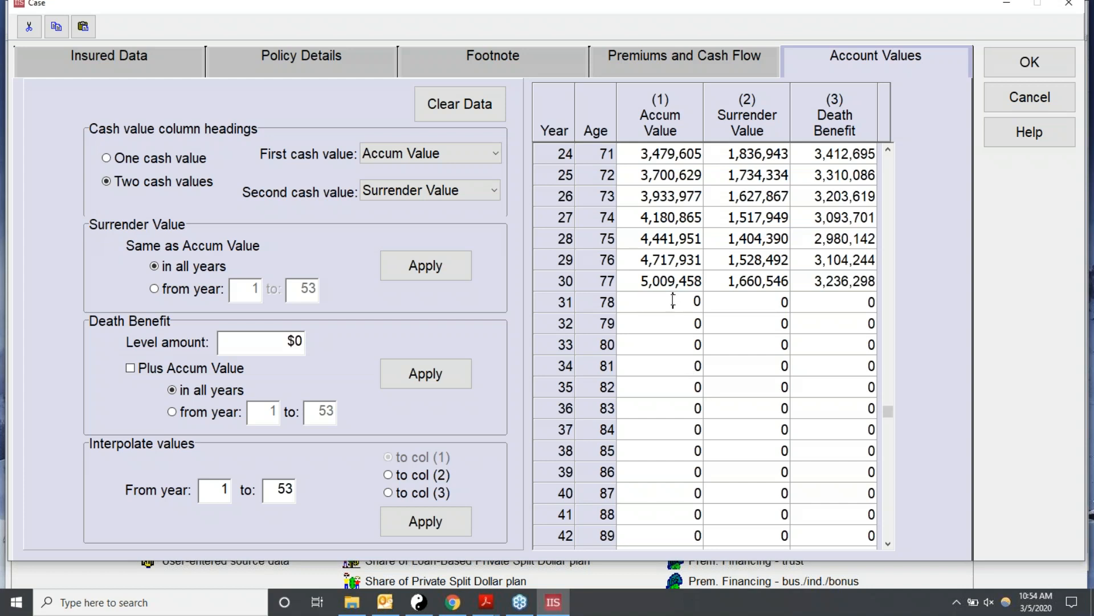
click(763, 349)
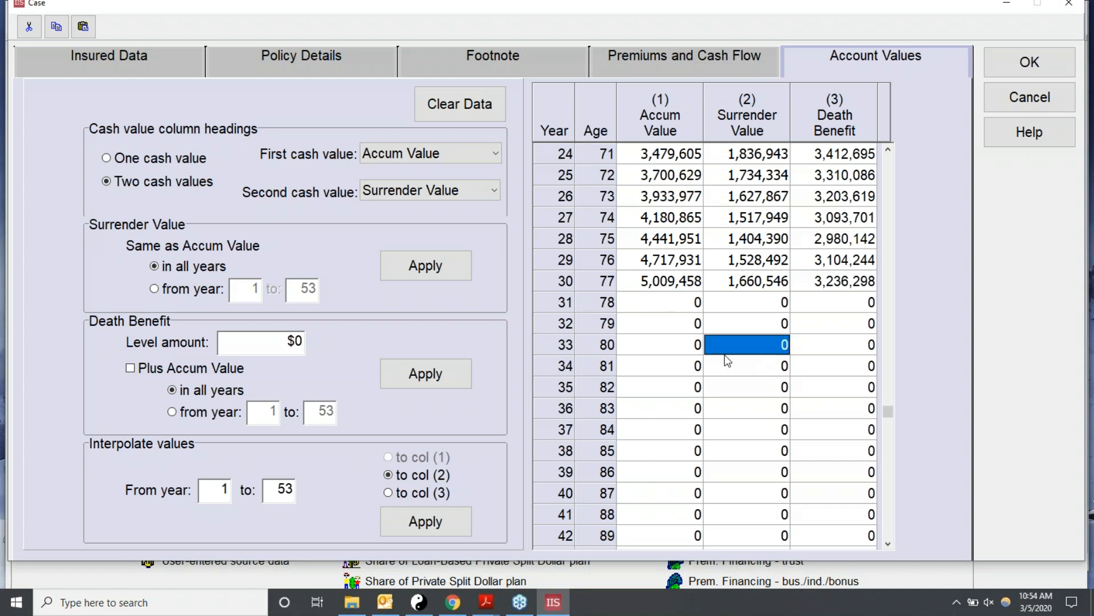
click(632, 307)
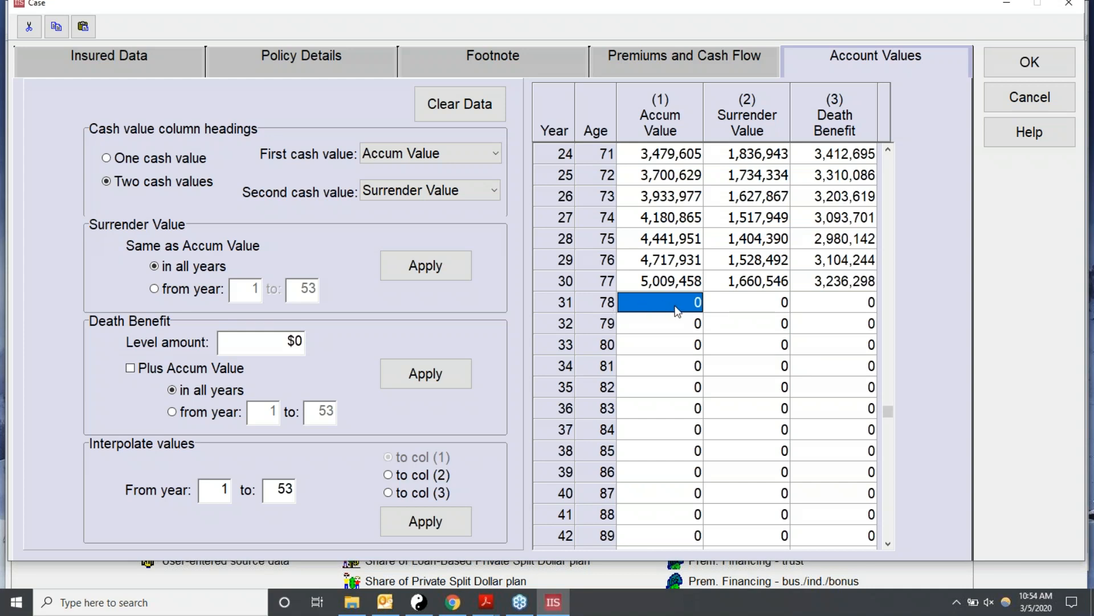
click(83, 28)
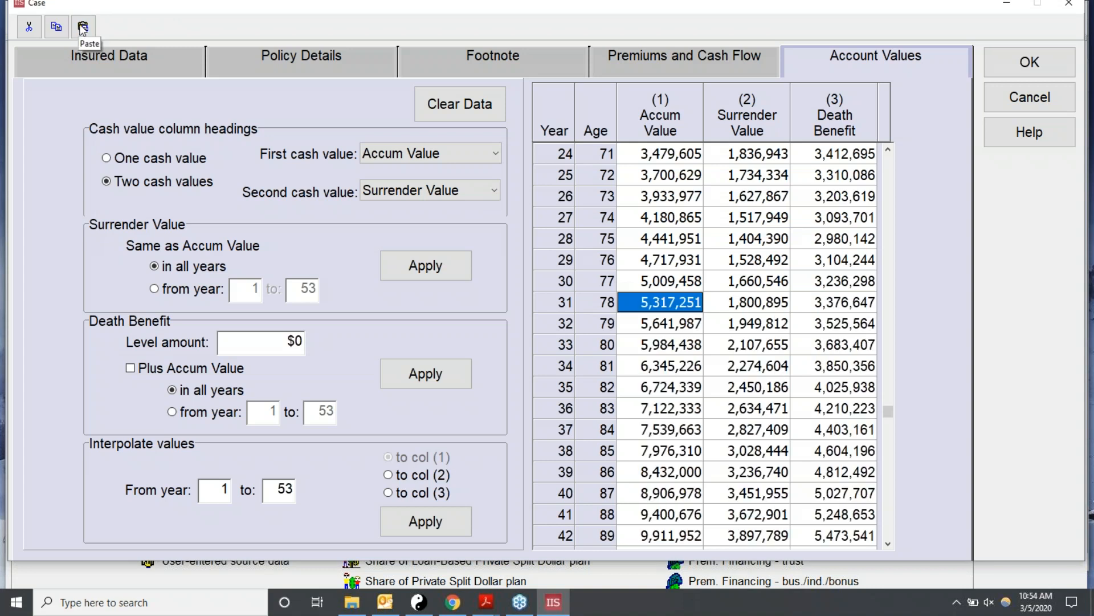
drag(892, 414, 905, 128)
click(1004, 60)
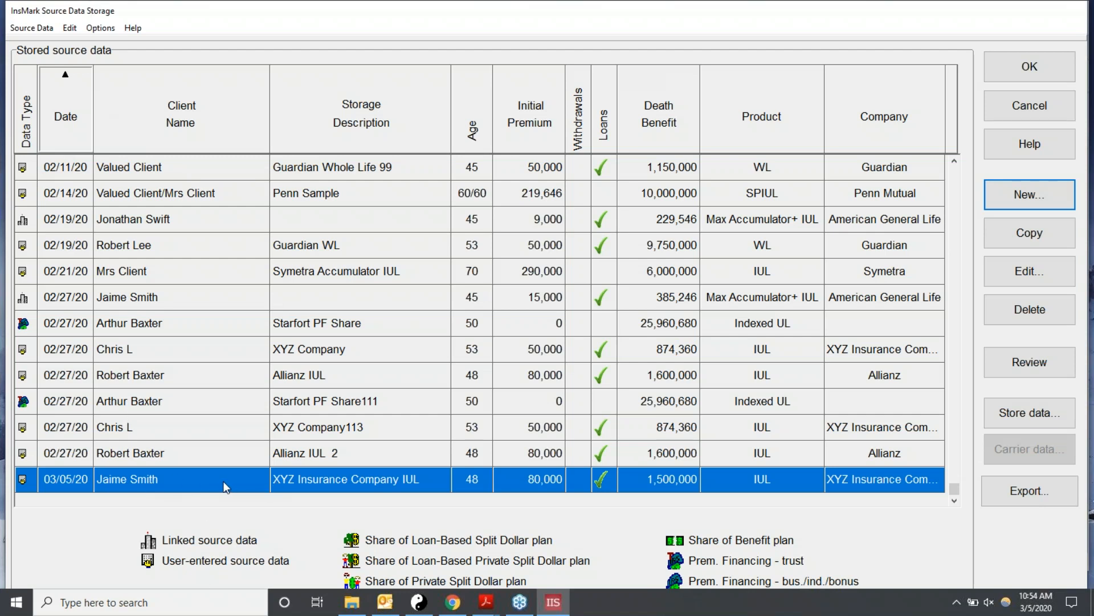
Accept the XYZ Insurance Company IUL source data to start Proposal 1
click(1011, 65)
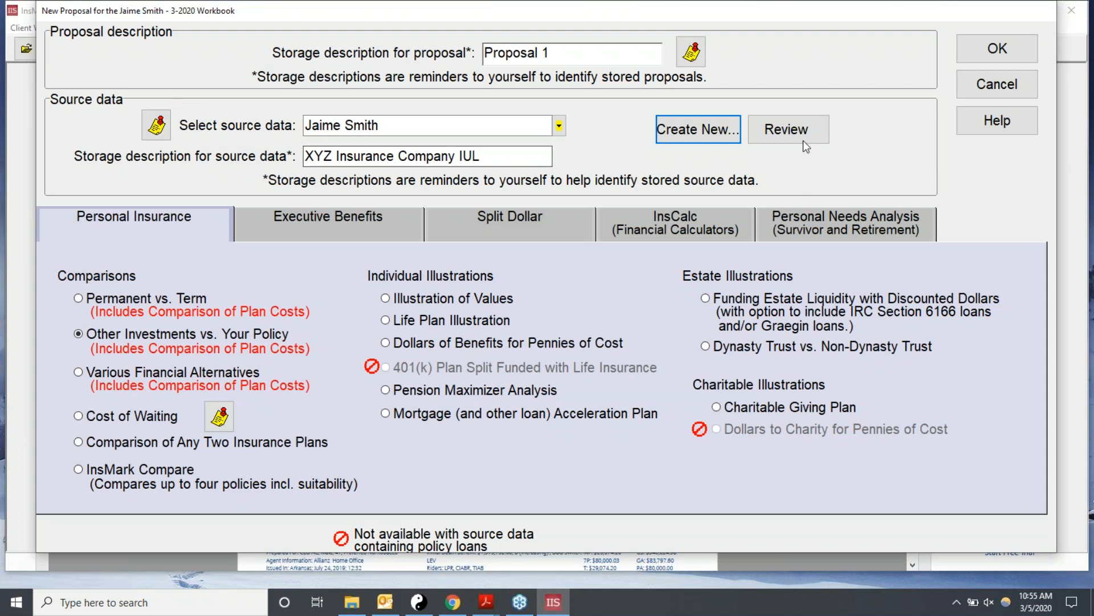
Review the XYZ Insurance Company IUL source values and create Proposal 1 as an Illustration of Values
click(792, 127)
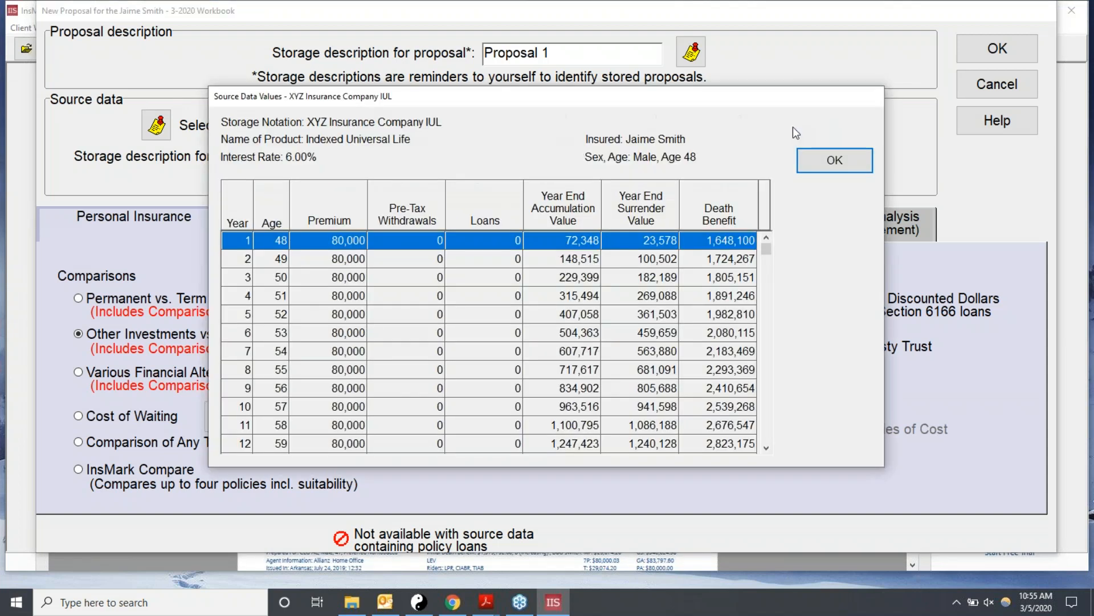
mouse_move(766, 250)
mouse_down()
mouse_move(762, 347)
mouse_move(748, 242)
mouse_up()
click(830, 160)
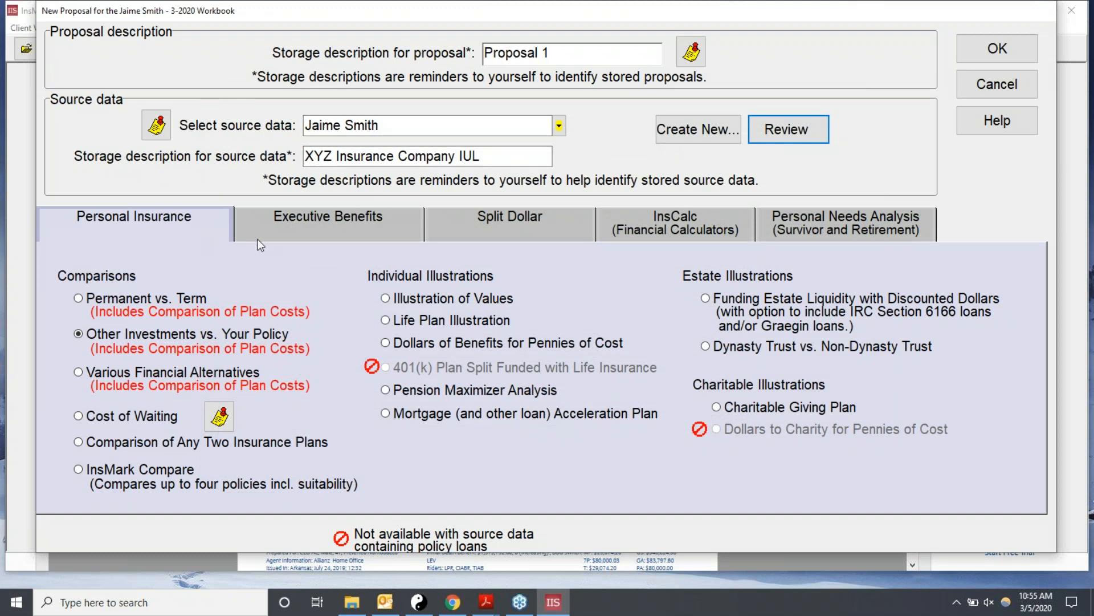
click(385, 298)
click(972, 49)
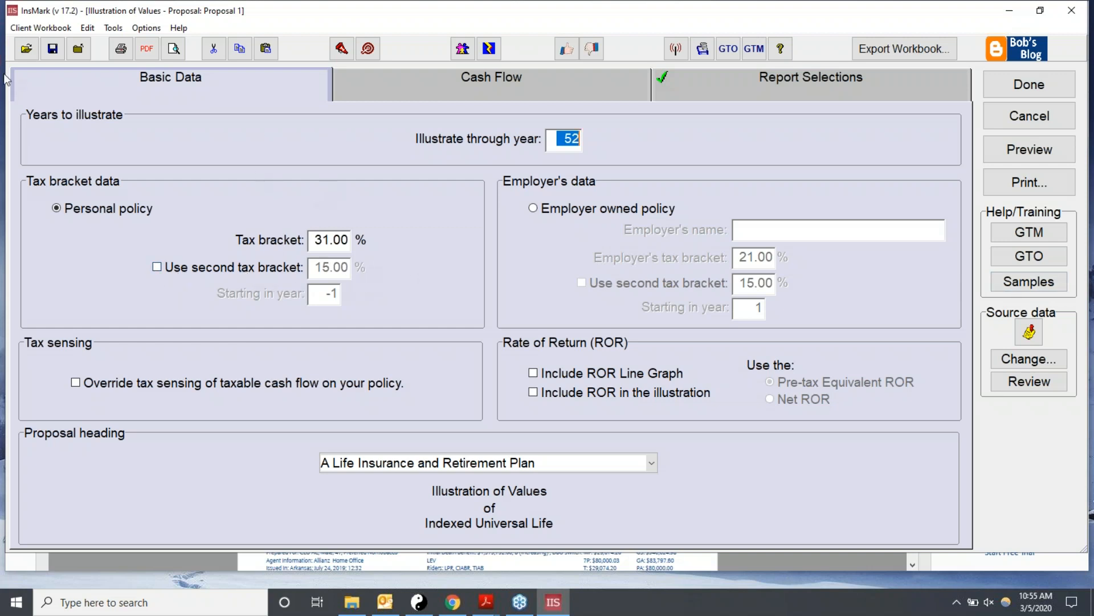
Set the tax bracket to 31% on the Basic Data page
click(313, 237)
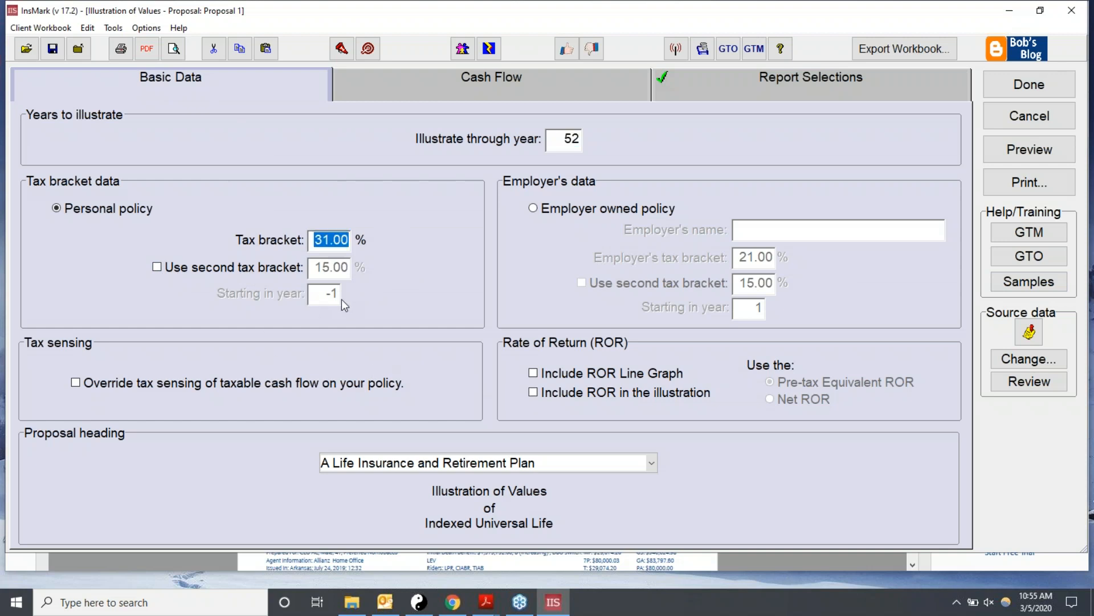
text(31)
text(25)
key(BackSpace)
key(BackSpace)
key(BackSpace)
key(BackSpace)
key(BackSpace)
text(15)
key(BackSpace)
key(BackSpace)
text(31)
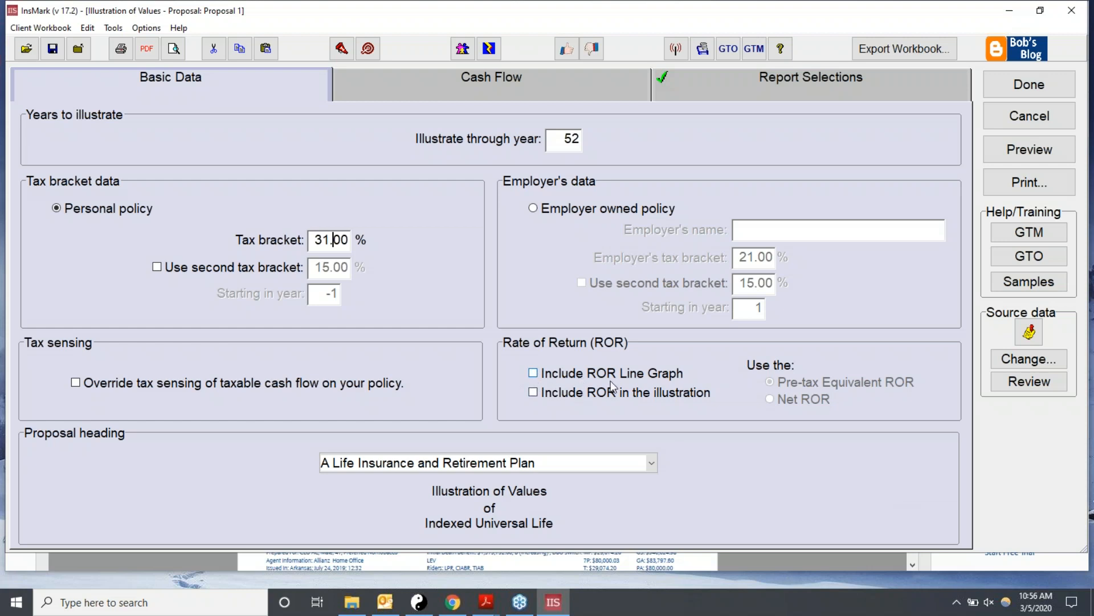
Include Net ROR in the illustration and show the Cash Flow options
click(533, 392)
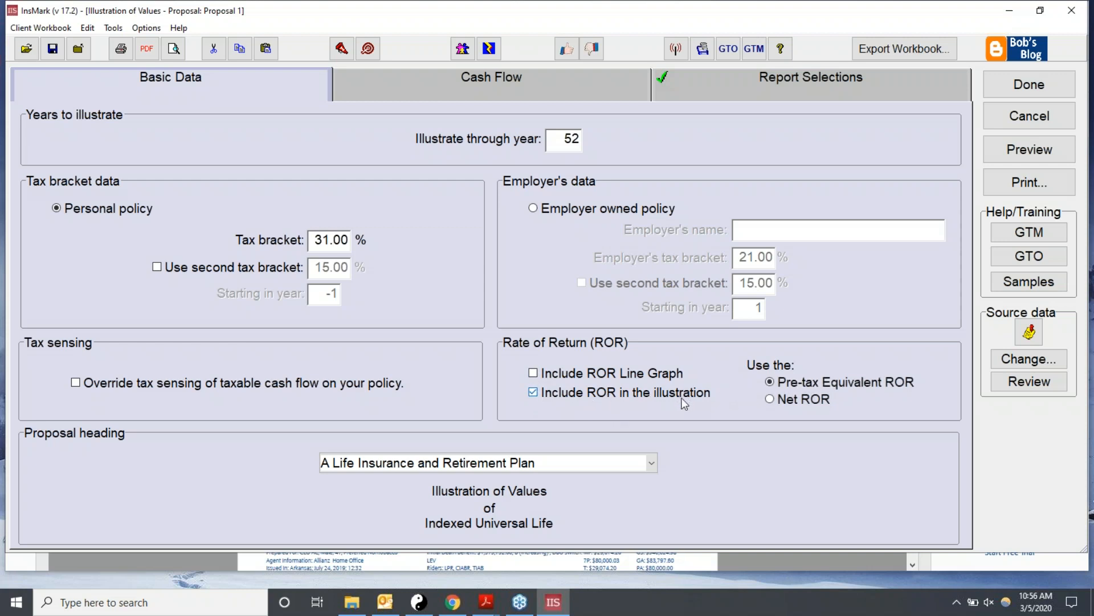
click(533, 391)
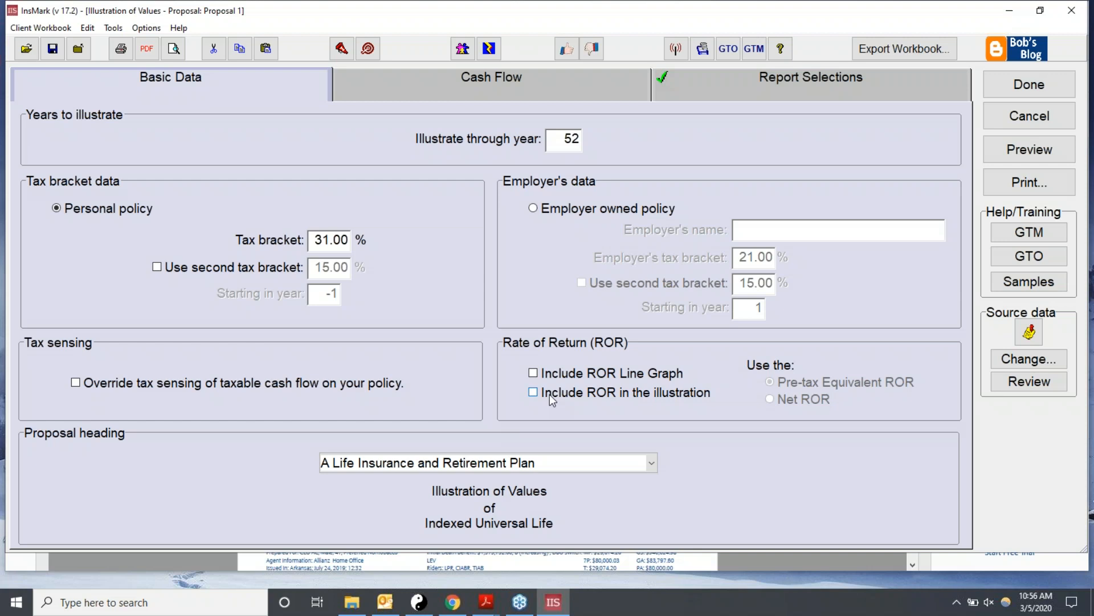
click(534, 392)
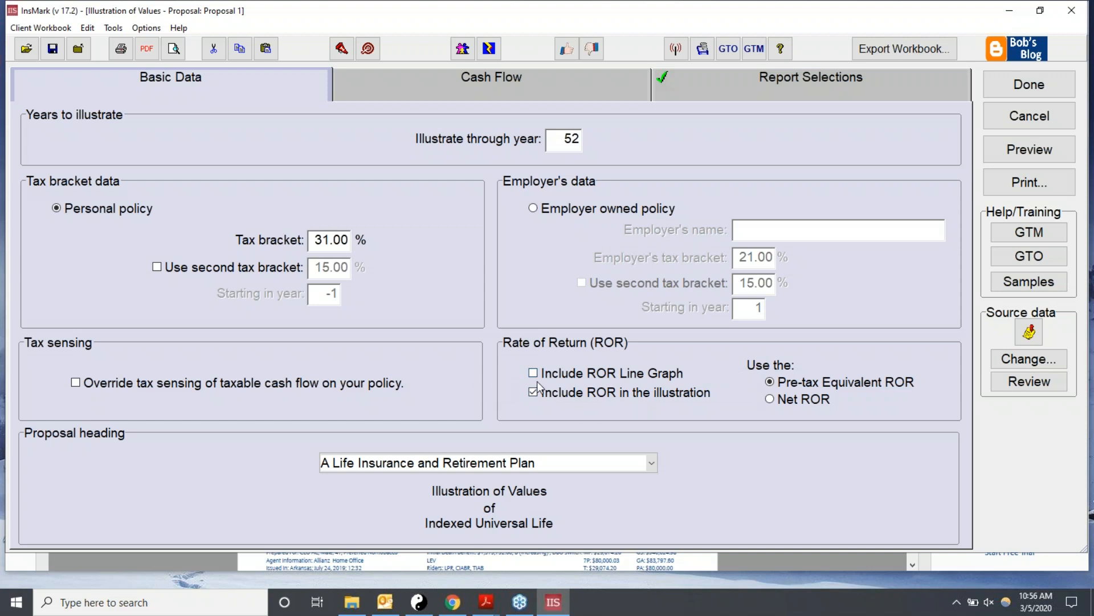
click(771, 400)
click(450, 80)
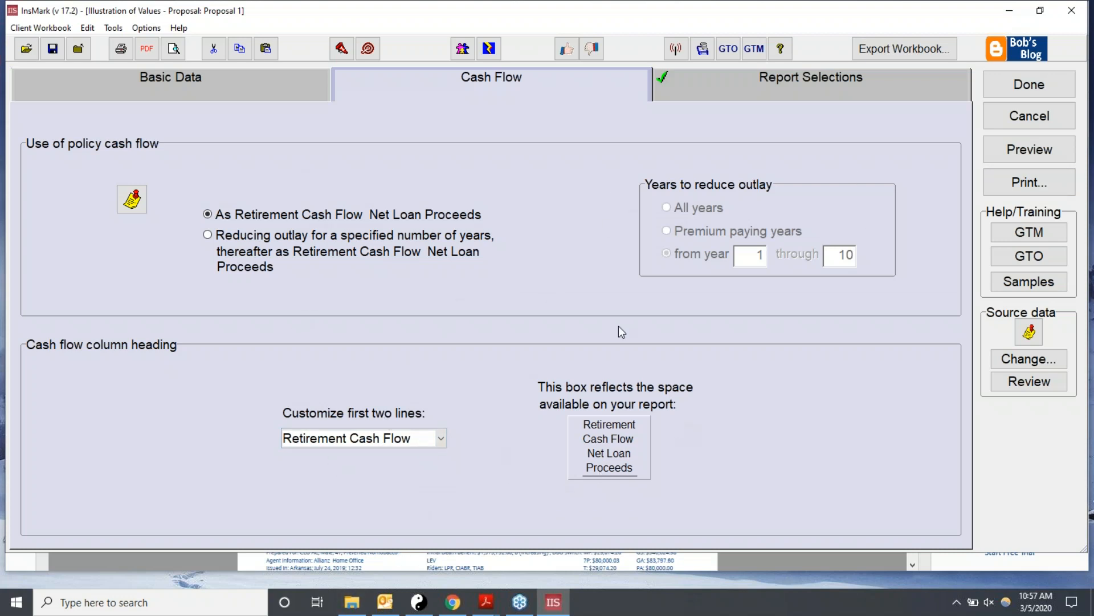
Reset Report Selections to system defaults and preview the Illustration report
click(823, 85)
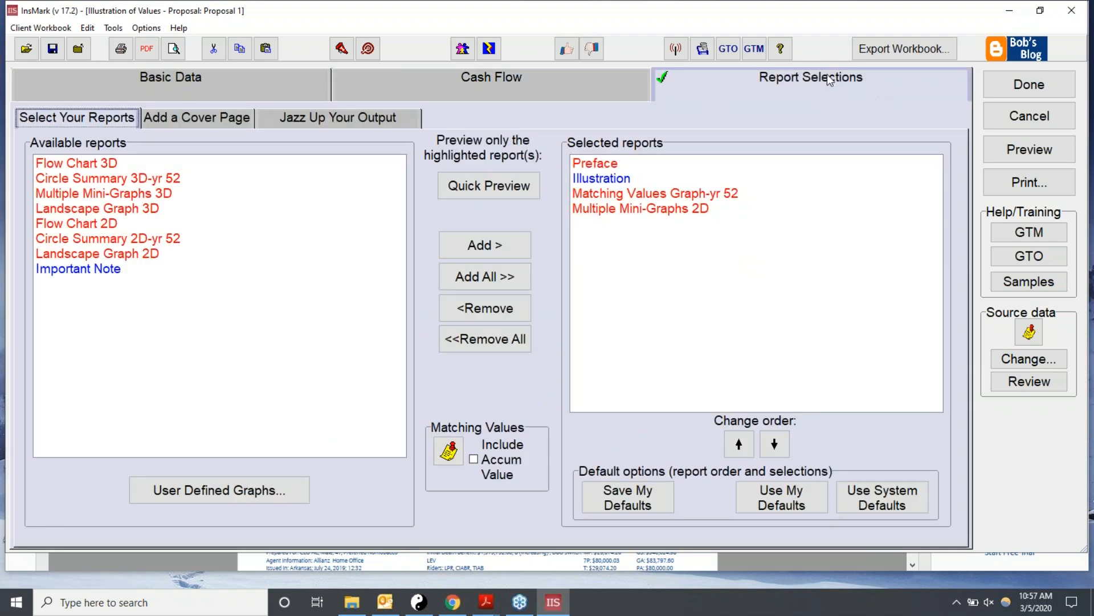
click(883, 497)
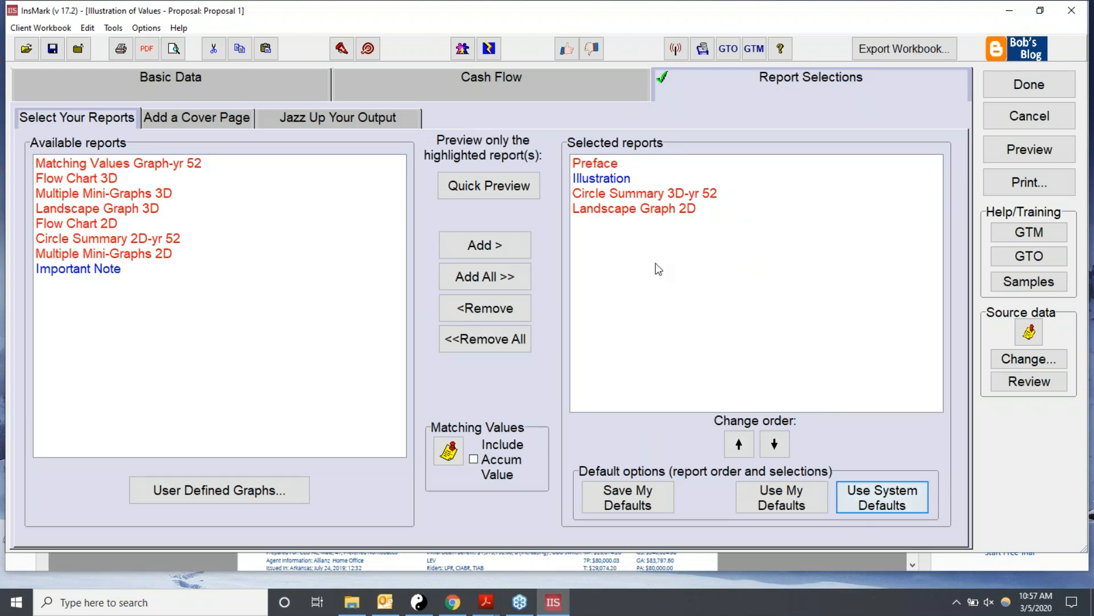
click(603, 180)
click(489, 186)
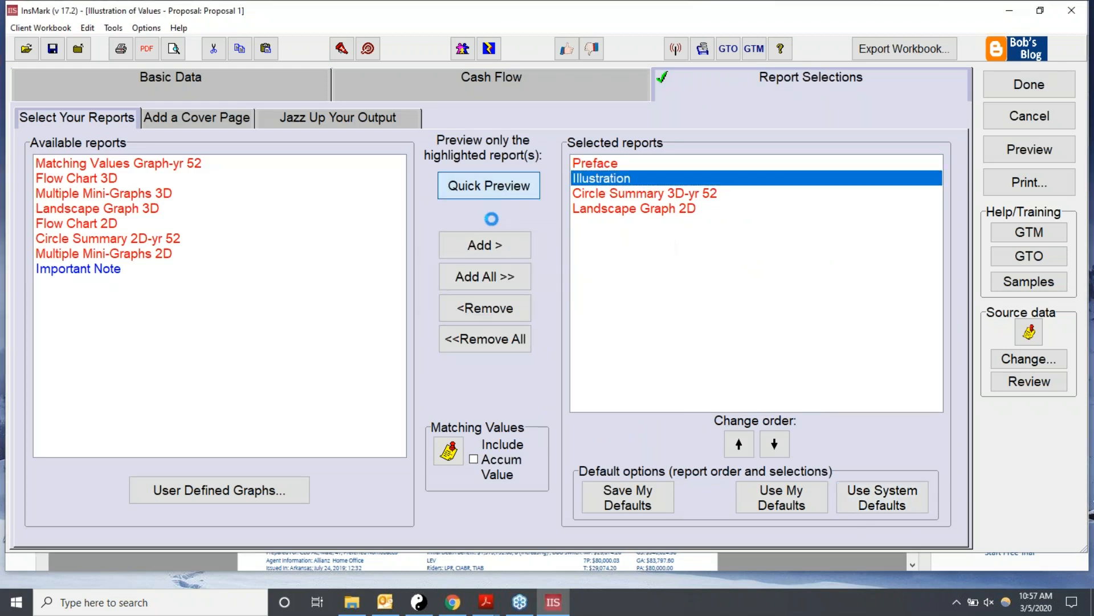
scroll(632, 298, down, 3)
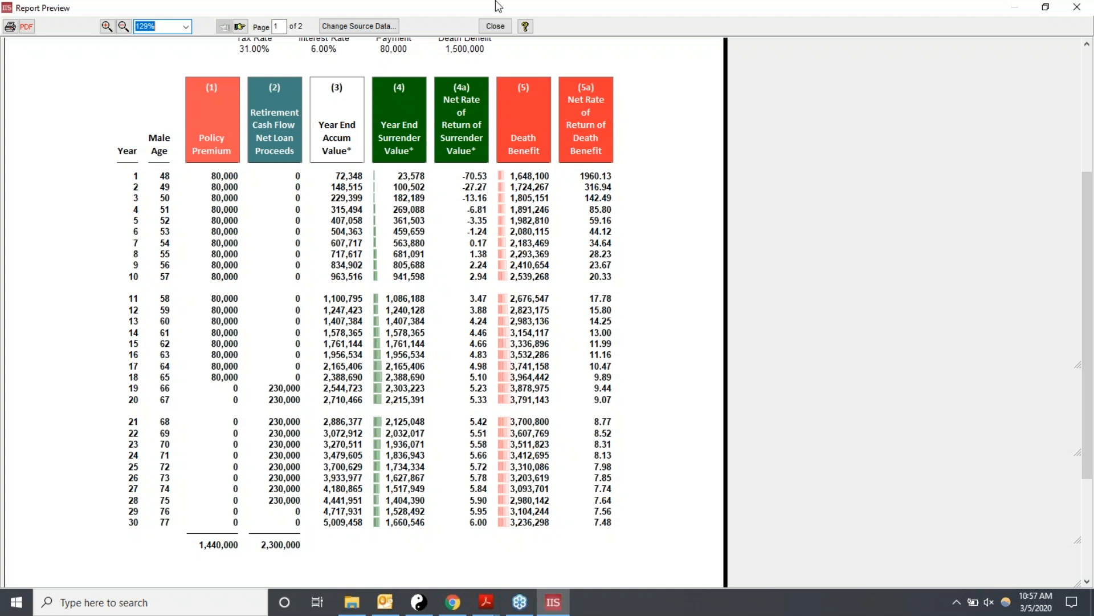
click(495, 26)
Remove Include ROR from Basic Data and preview the Illustration again without rate columns
click(519, 77)
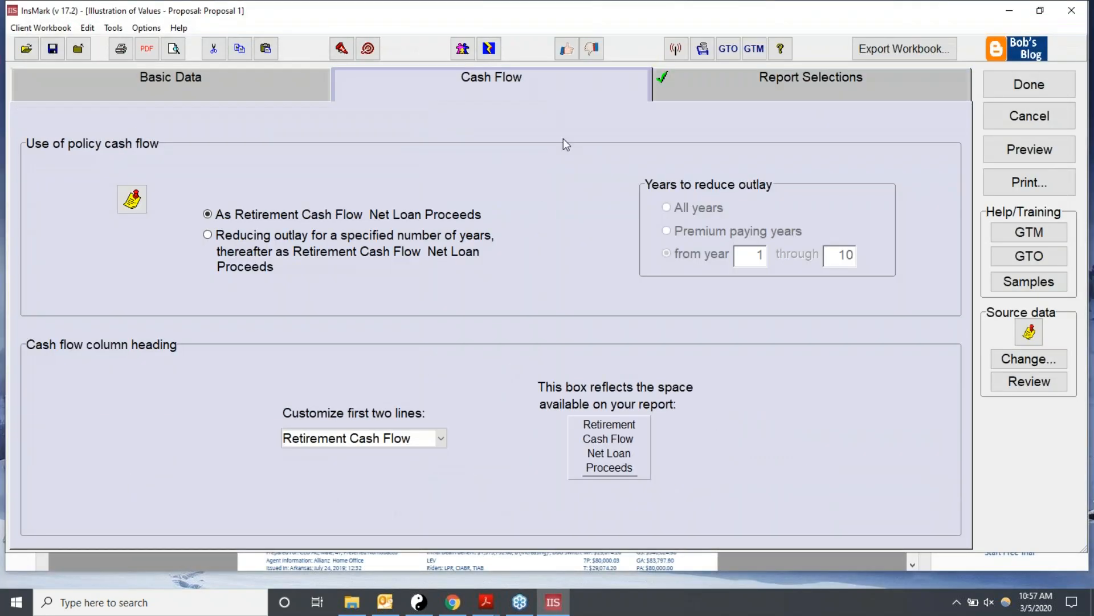
click(282, 79)
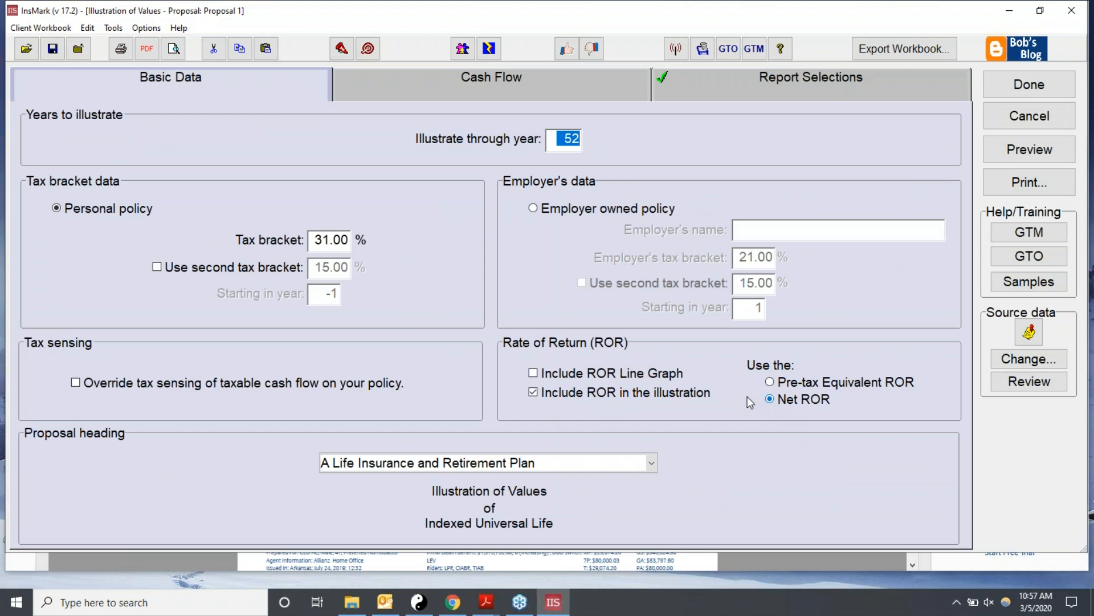
click(533, 392)
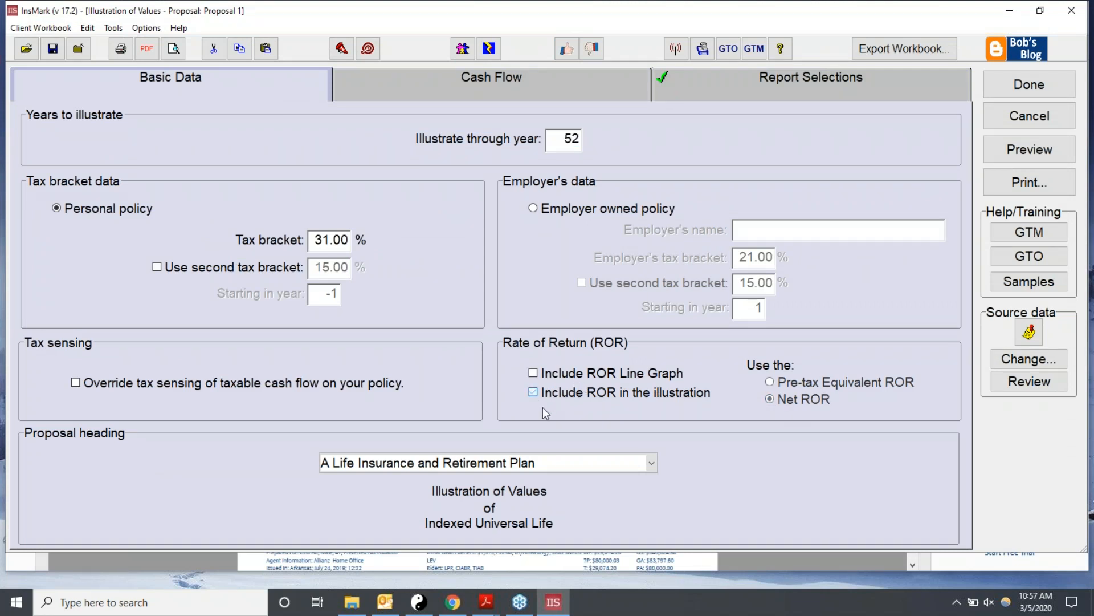
click(888, 84)
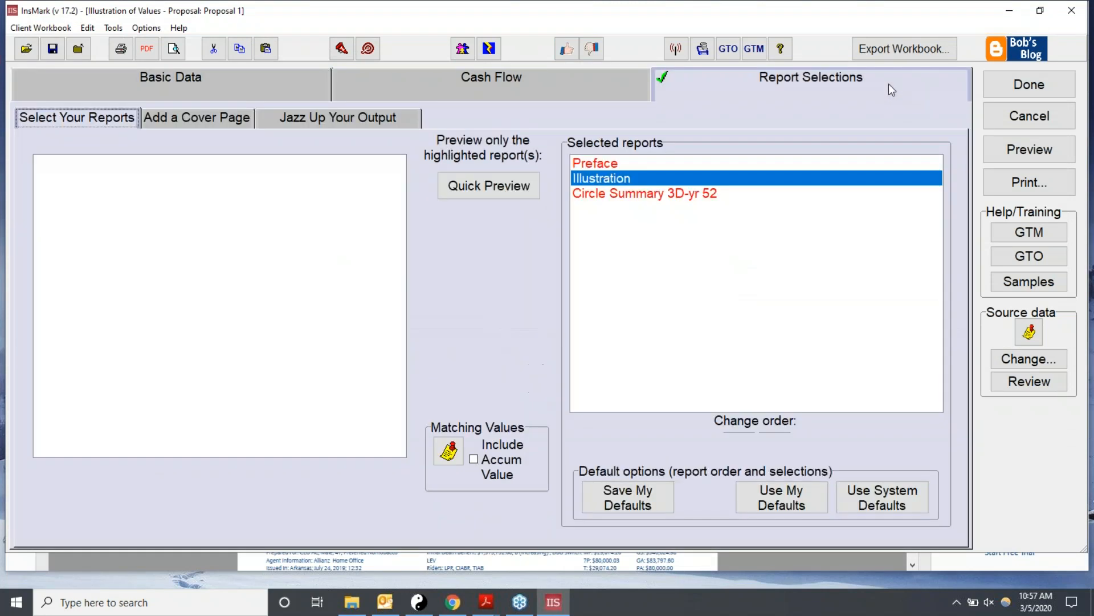
click(456, 192)
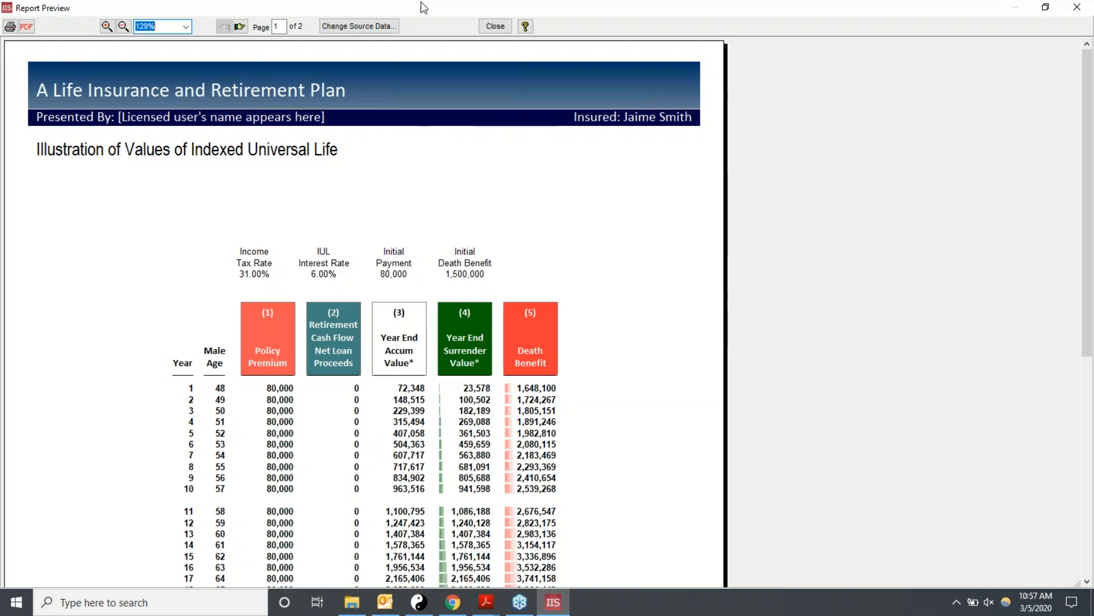
click(495, 26)
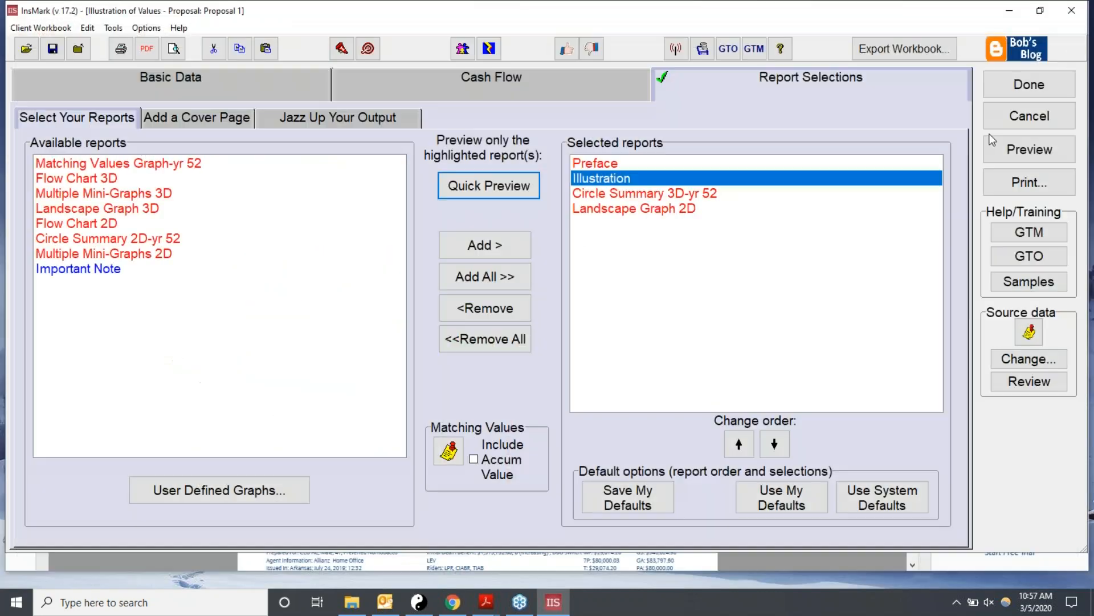
Finish the current illustration, then begin Proposal 2 with the Other Investments vs. Your Policy concept
click(1017, 87)
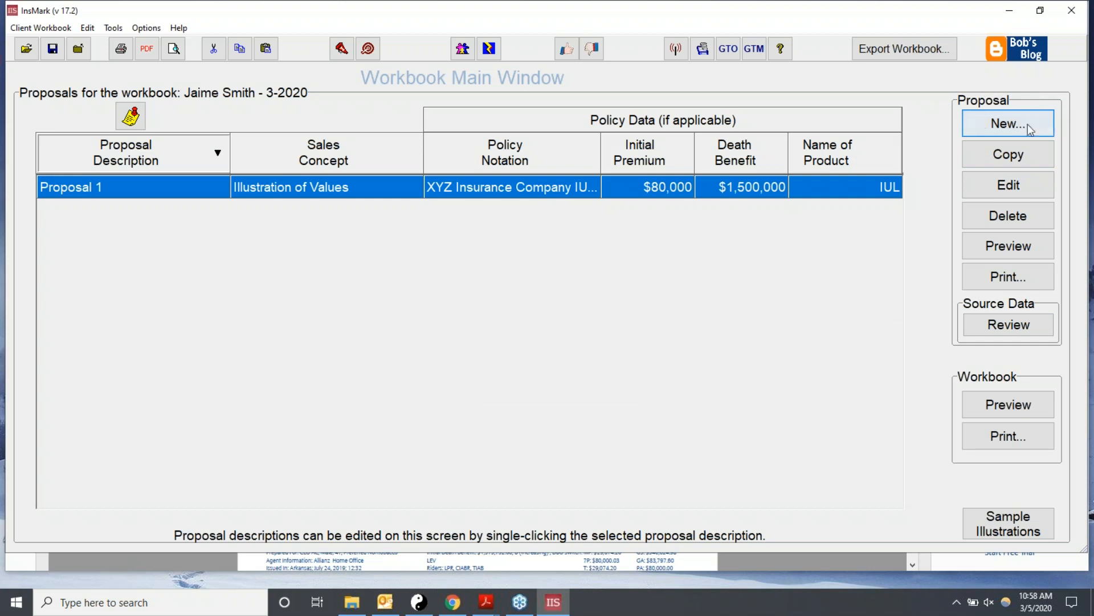
click(989, 121)
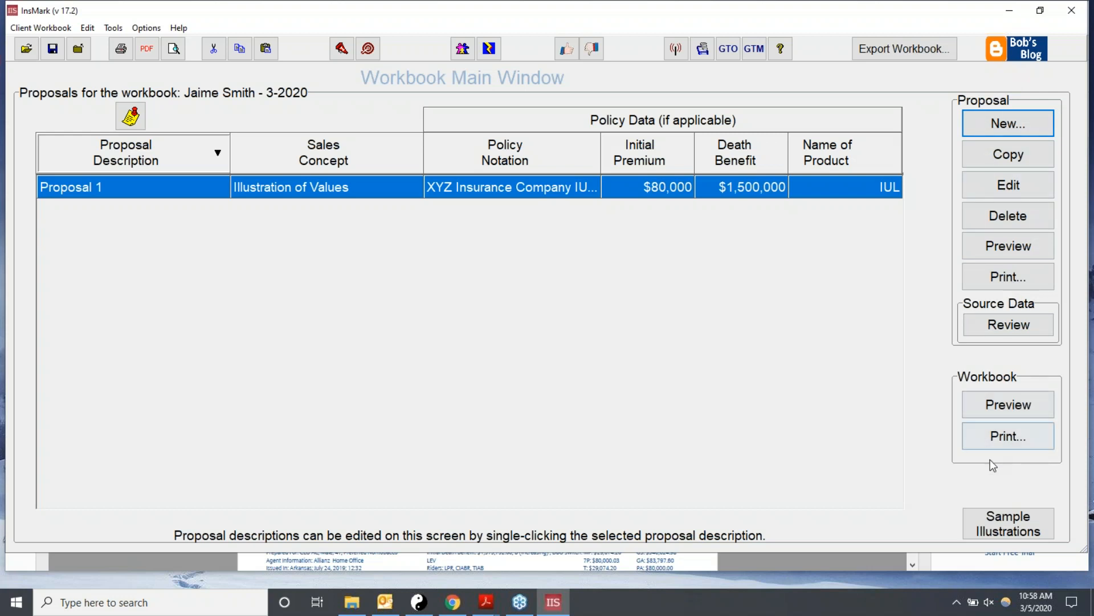
click(984, 129)
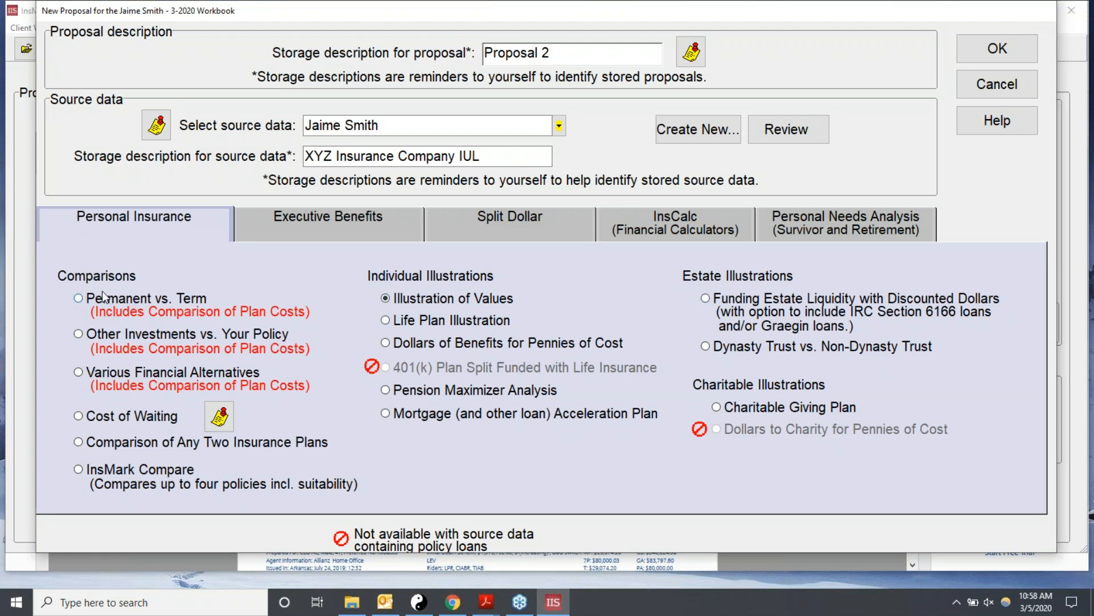
click(78, 335)
Create Proposal 2 at 52 years, exclude Comparison of Plan Costs, and view the IRA investment details
click(987, 50)
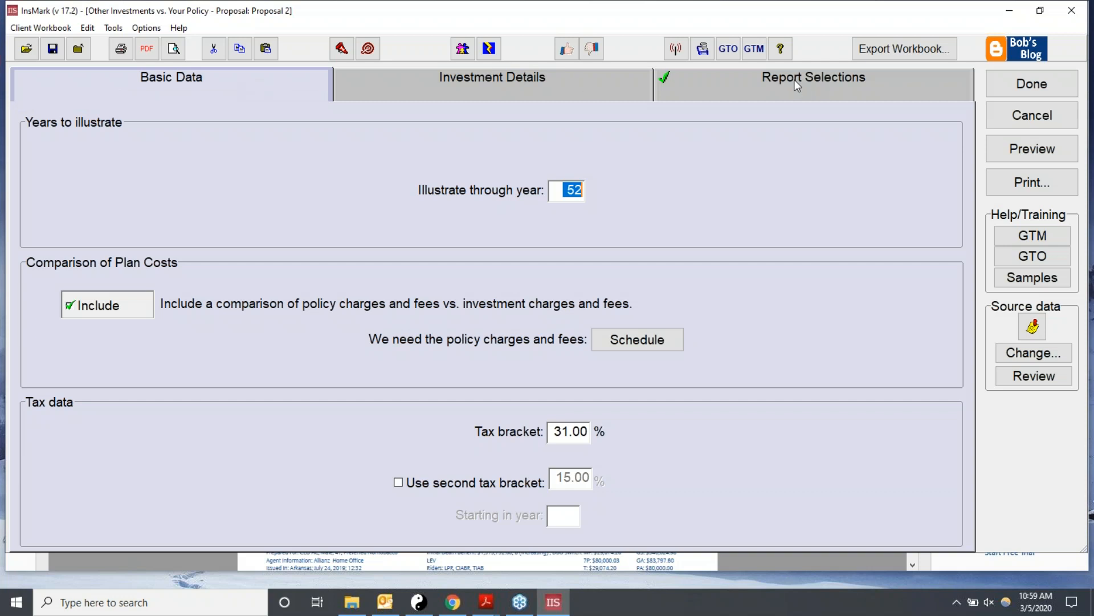
drag(563, 189, 591, 197)
click(62, 308)
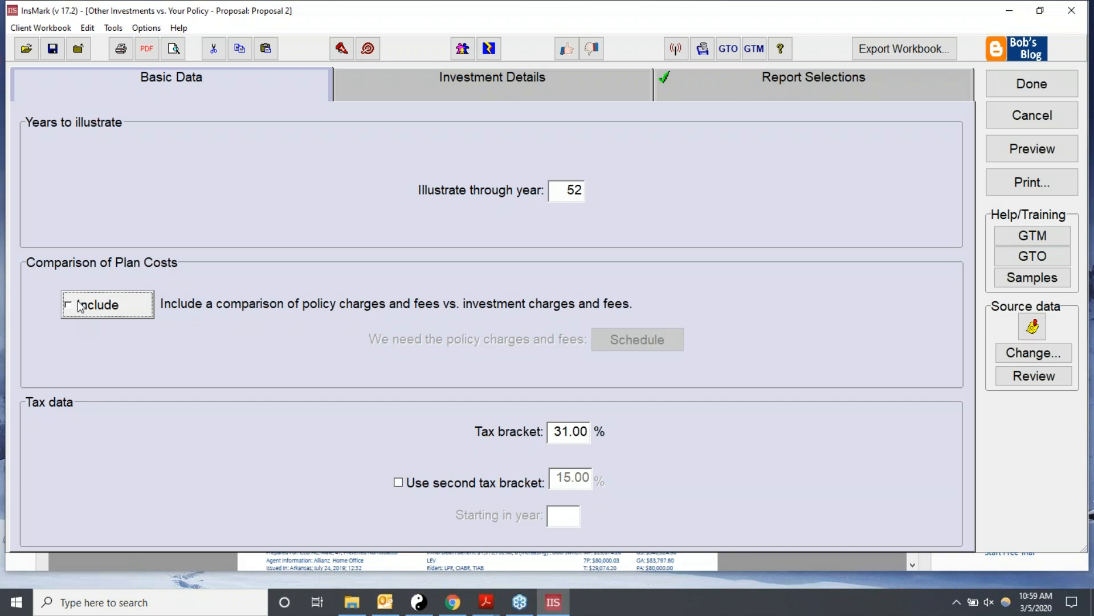
click(423, 75)
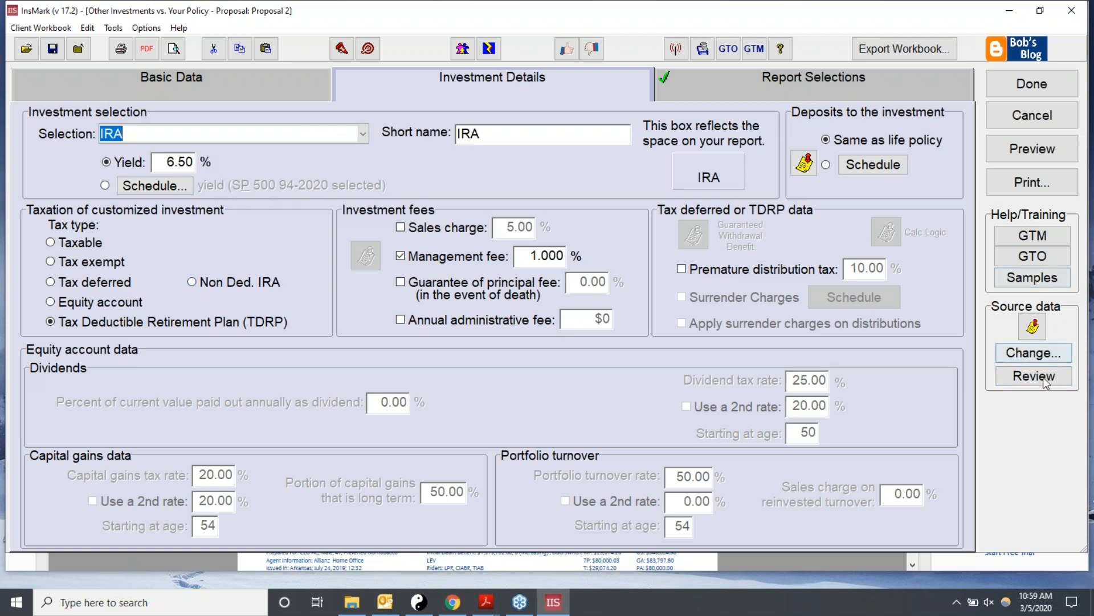
click(1022, 381)
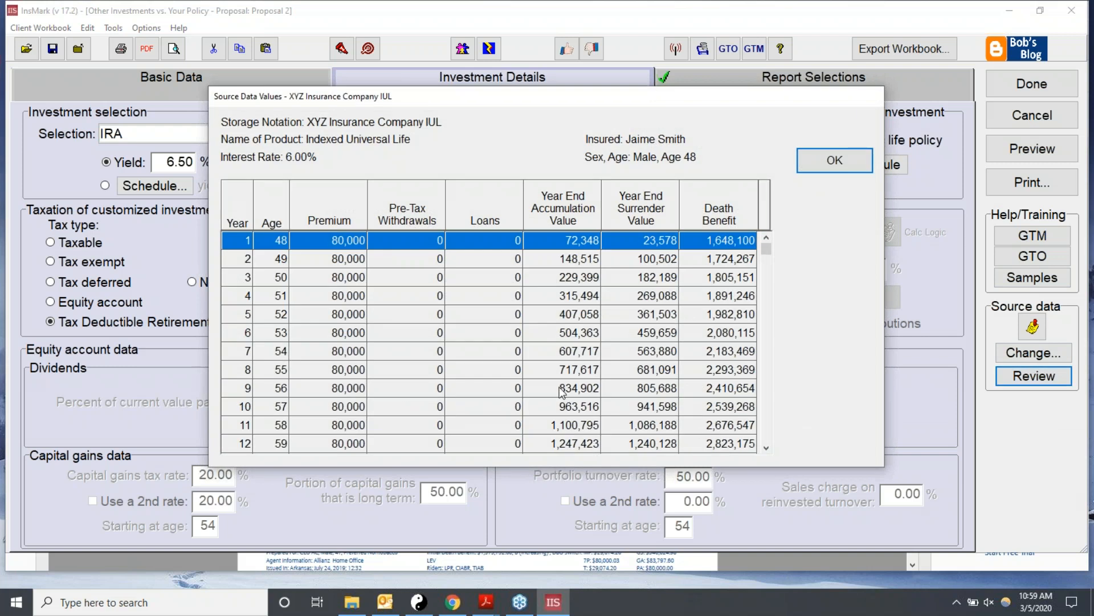
click(766, 448)
click(766, 448)
click(766, 448)
click(766, 448)
click(766, 448)
click(766, 448)
click(766, 448)
click(766, 448)
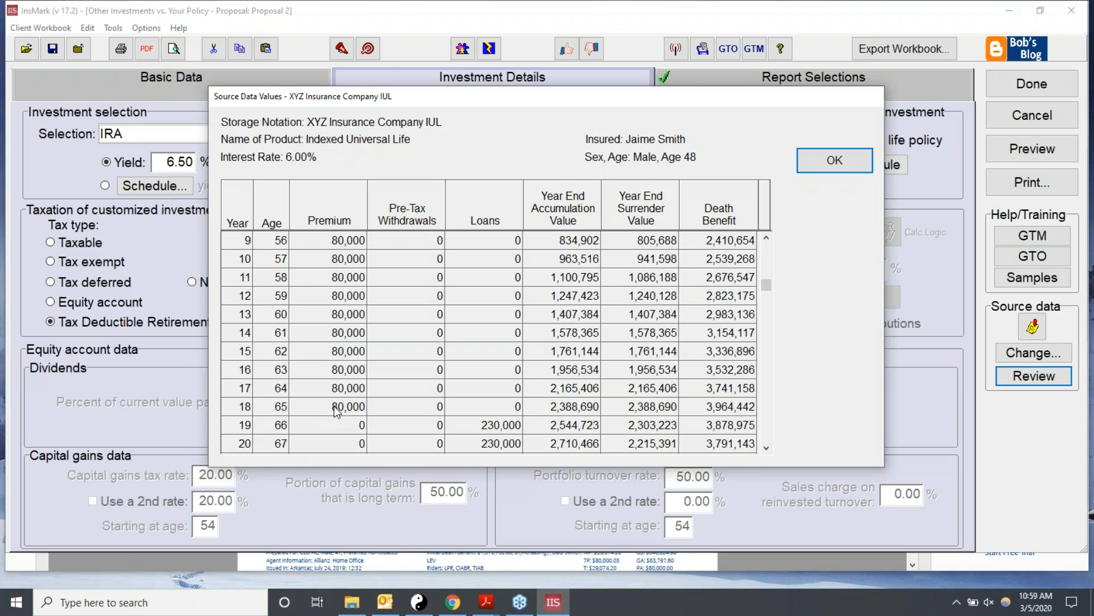
click(834, 161)
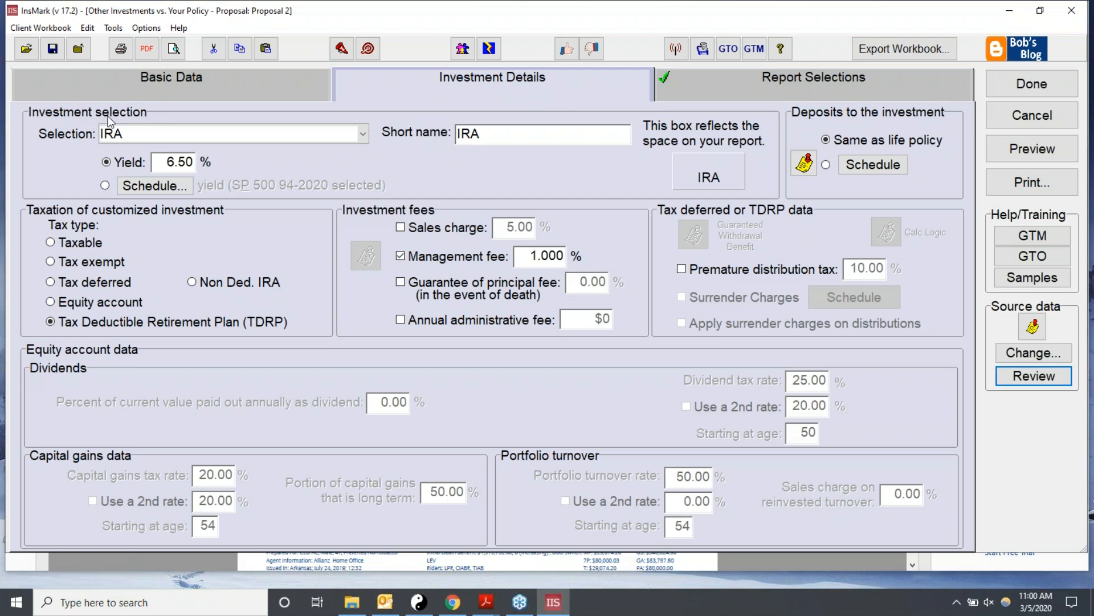
Replace the IRA with An Equity Account as the compared investment
click(363, 134)
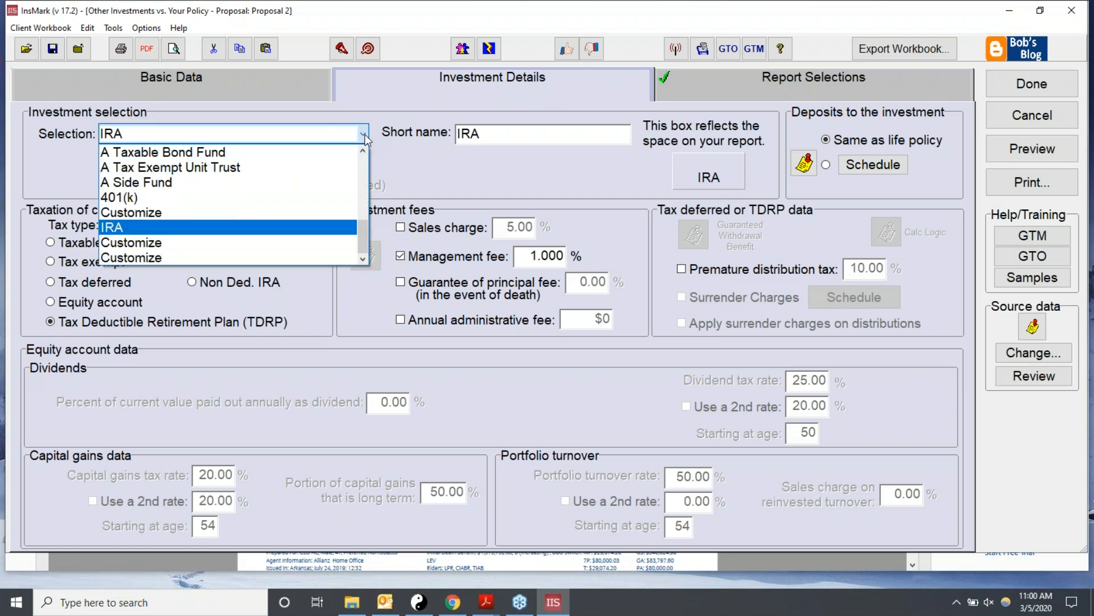
drag(362, 250, 359, 169)
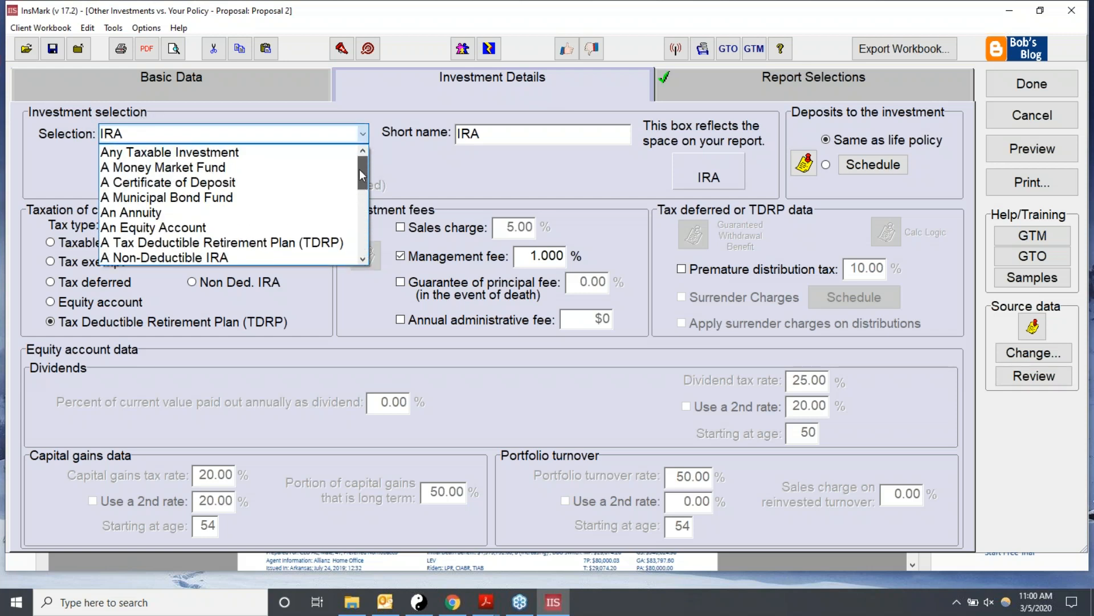
click(146, 229)
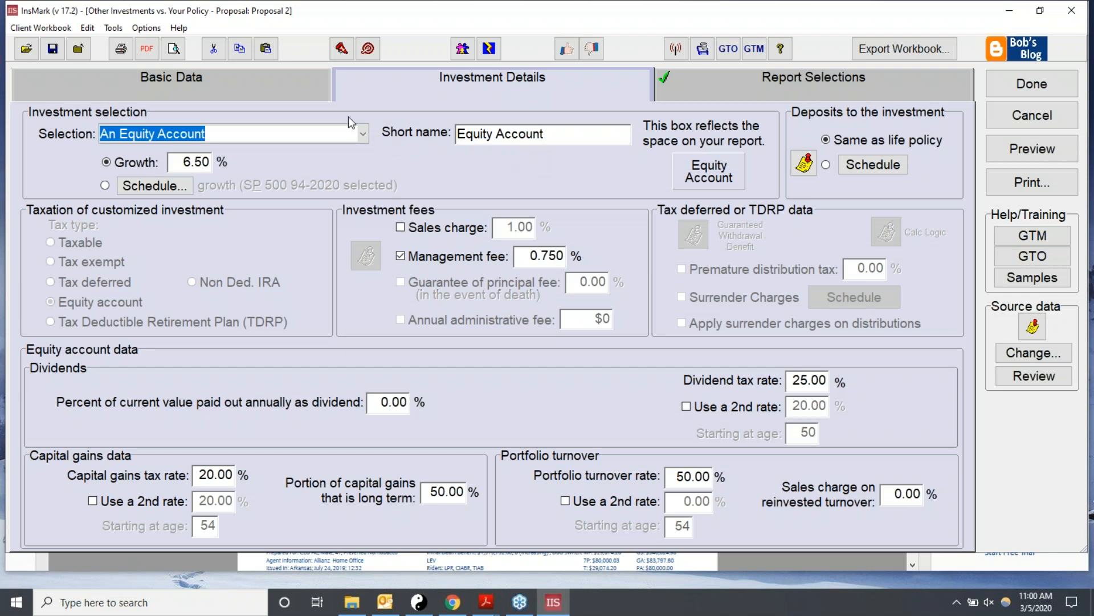
drag(561, 135, 448, 142)
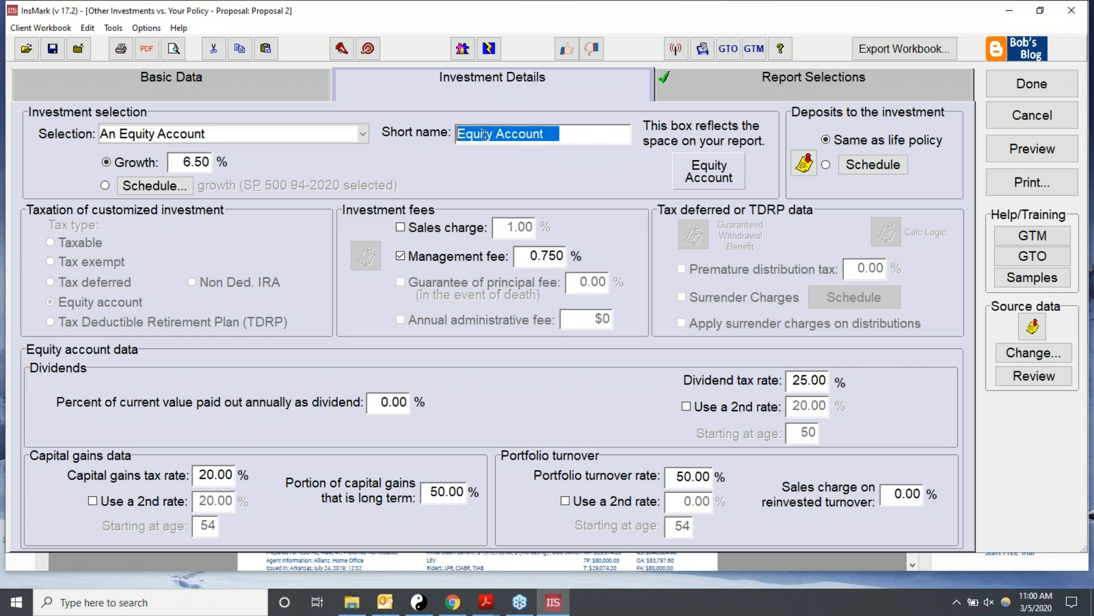
Set the Equity Account's growth rate to 7.00% and management fee to 1.000%
click(180, 161)
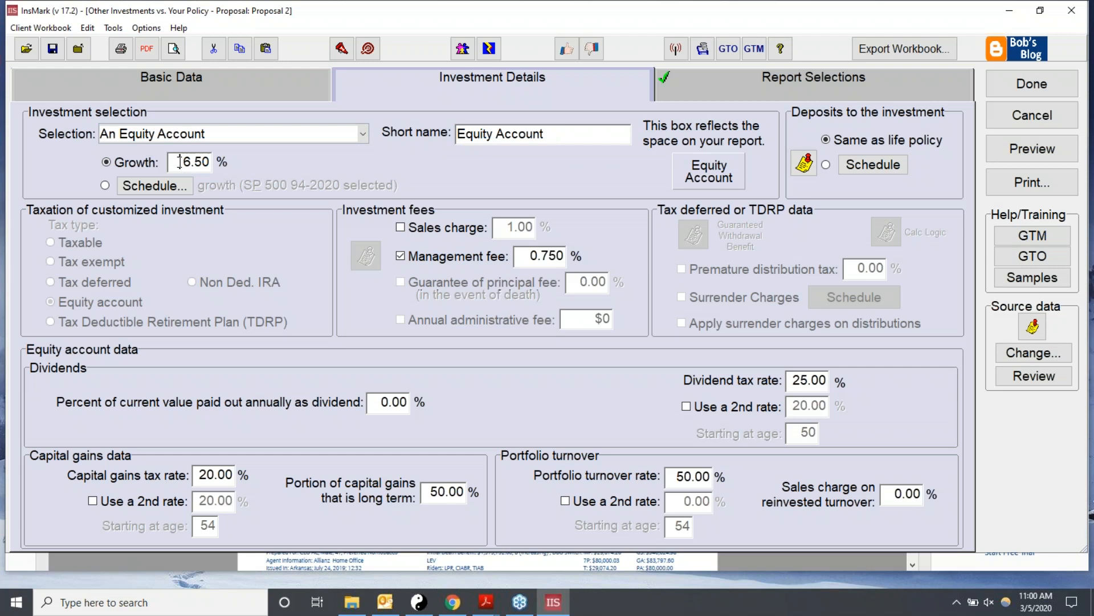
text(7.00)
click(188, 161)
key(BackSpace)
text(6)
key(BackSpace)
text(7)
drag(523, 260, 614, 264)
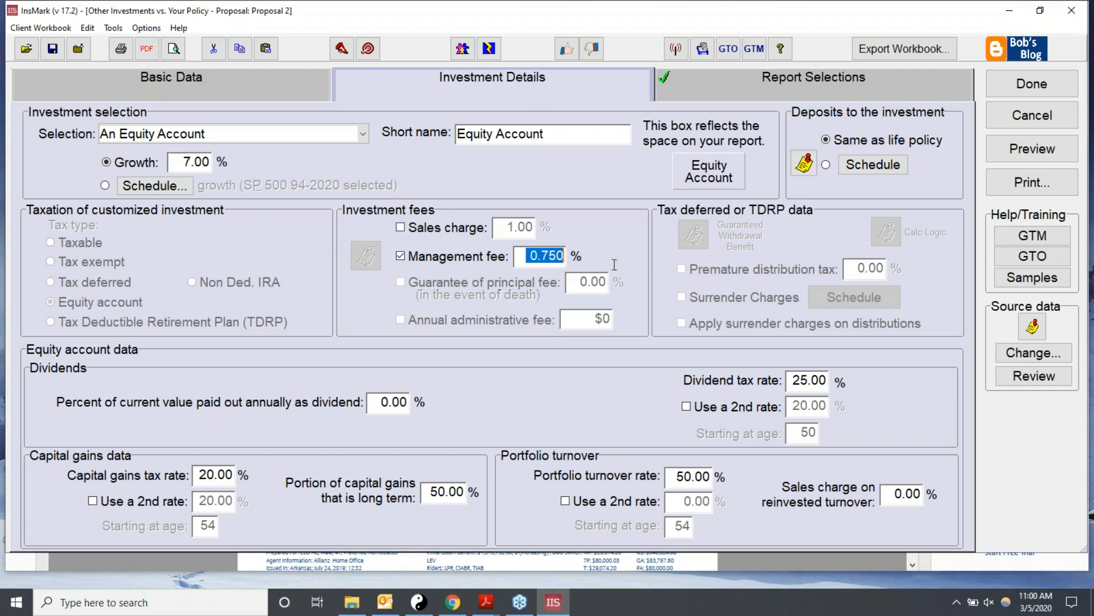
text(1)
Leave the Equity Account's long-term gains portion at 50 and enter 60 for portfolio turnover
click(386, 404)
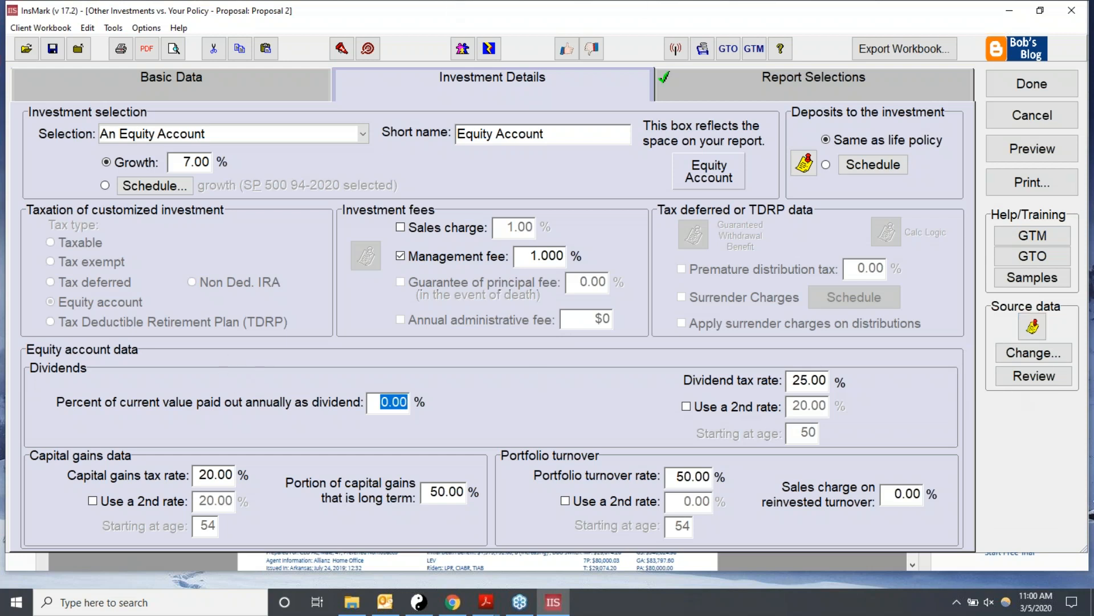
click(200, 475)
click(208, 476)
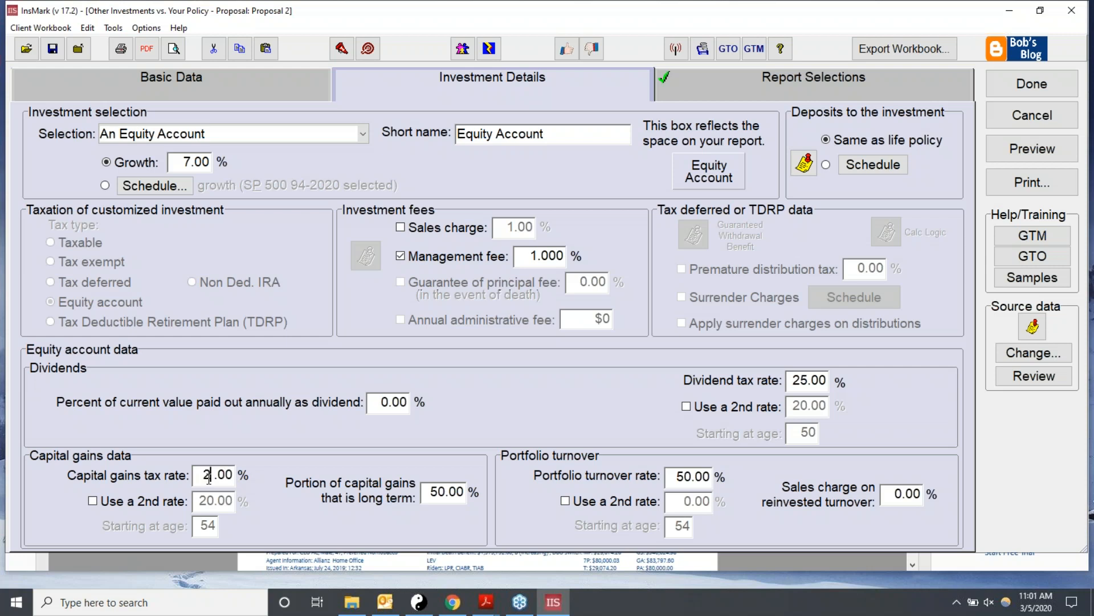
click(429, 491)
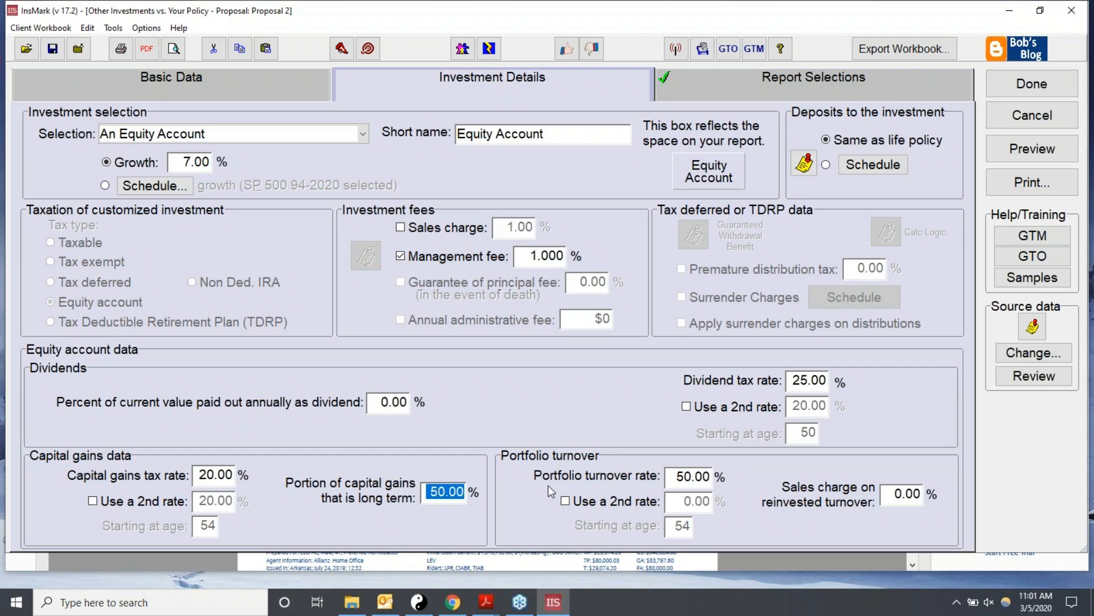
text(40)
key(BackSpace)
key(BackSpace)
text(60)
key(BackSpace)
key(BackSpace)
text(50)
double_click(705, 478)
text(60)
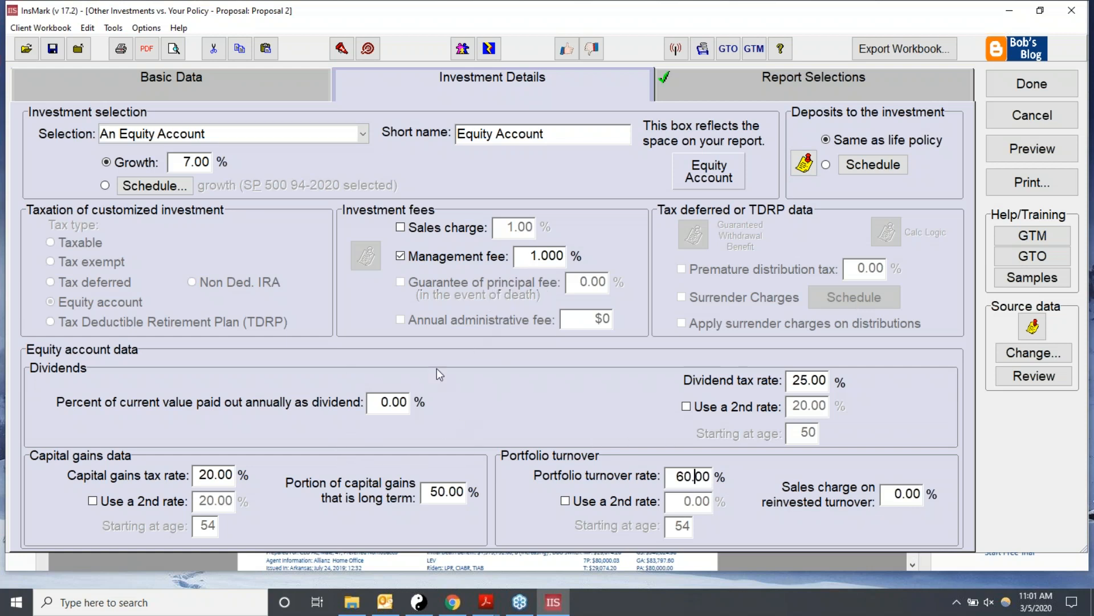
Reset reports to system defaults, preview Comparison of Values, then save Proposal 2 to the workbook
click(704, 80)
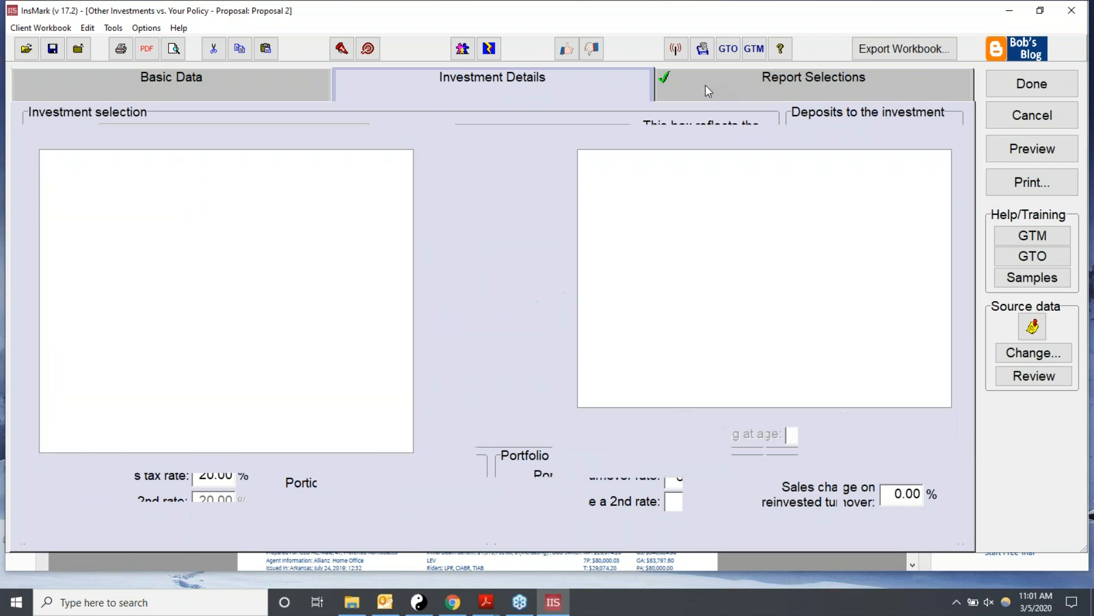
click(890, 494)
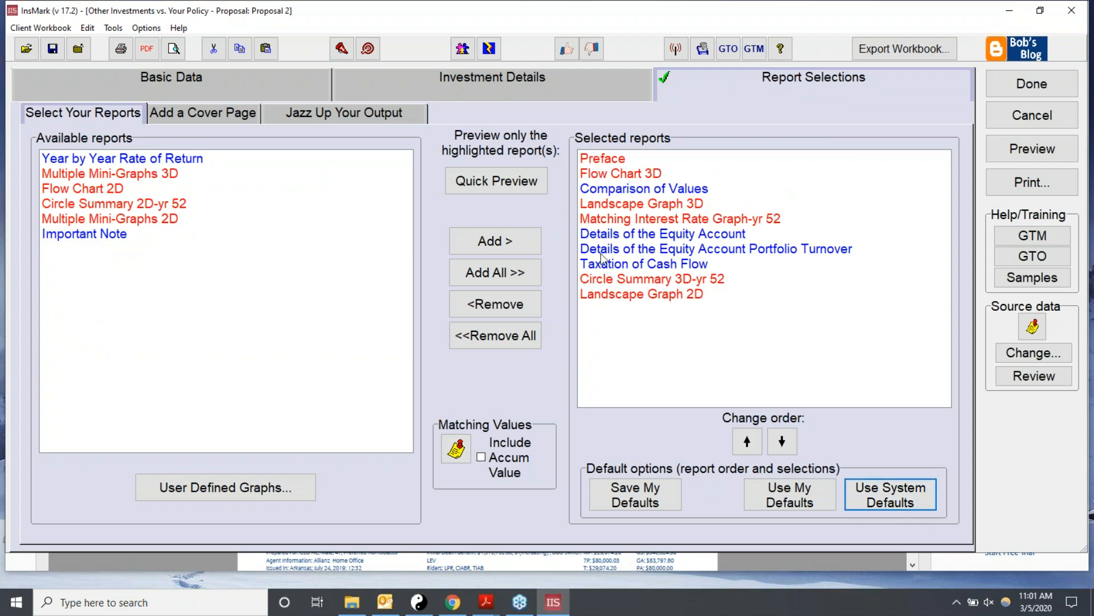
click(629, 190)
click(497, 181)
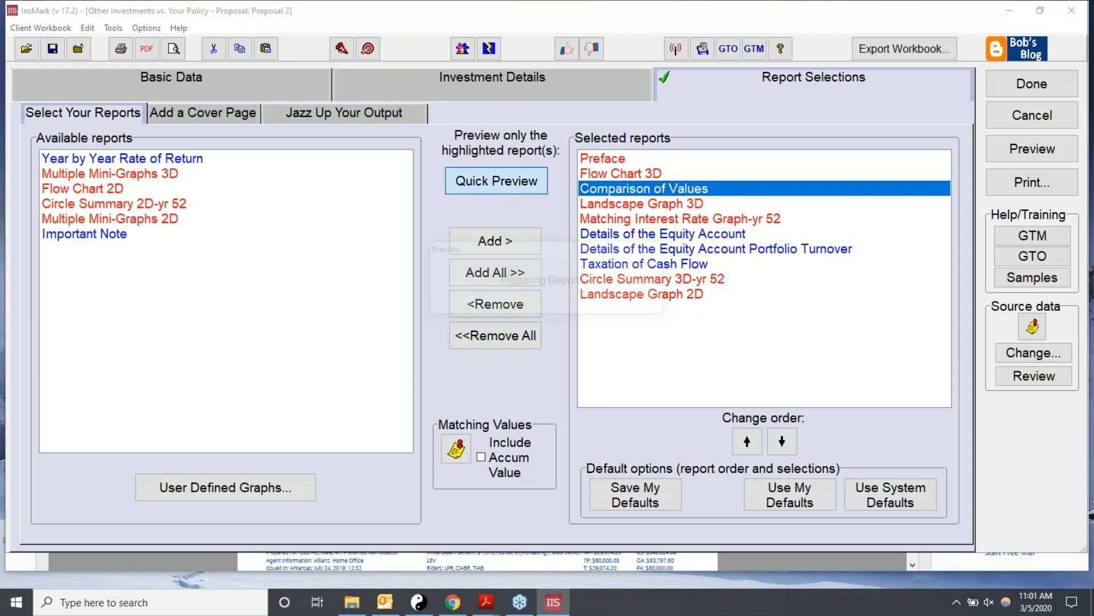
scroll(545, 190, down, 5)
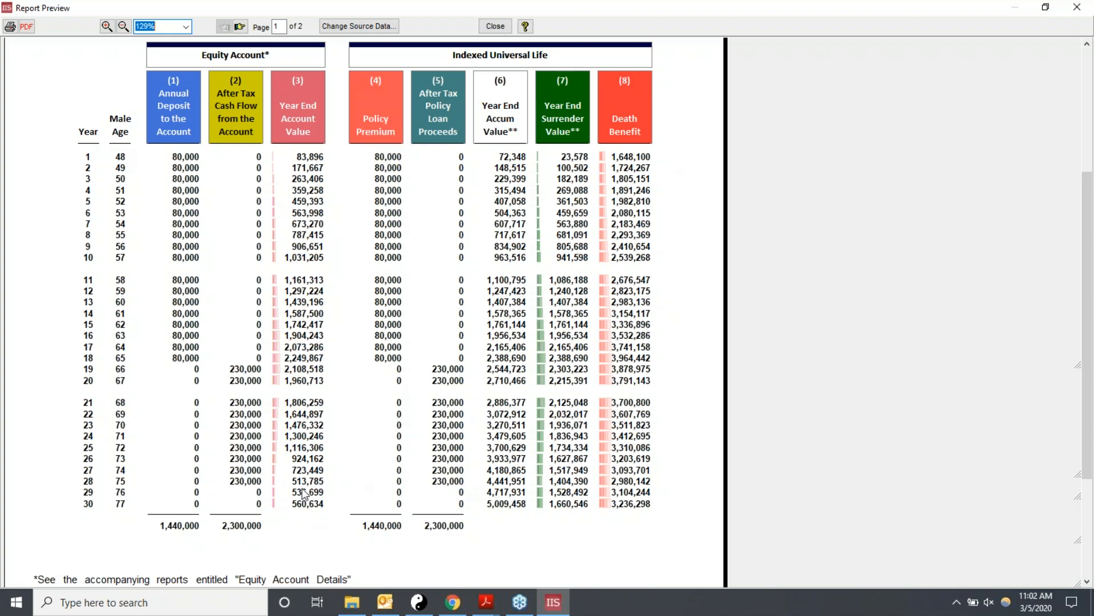
click(495, 26)
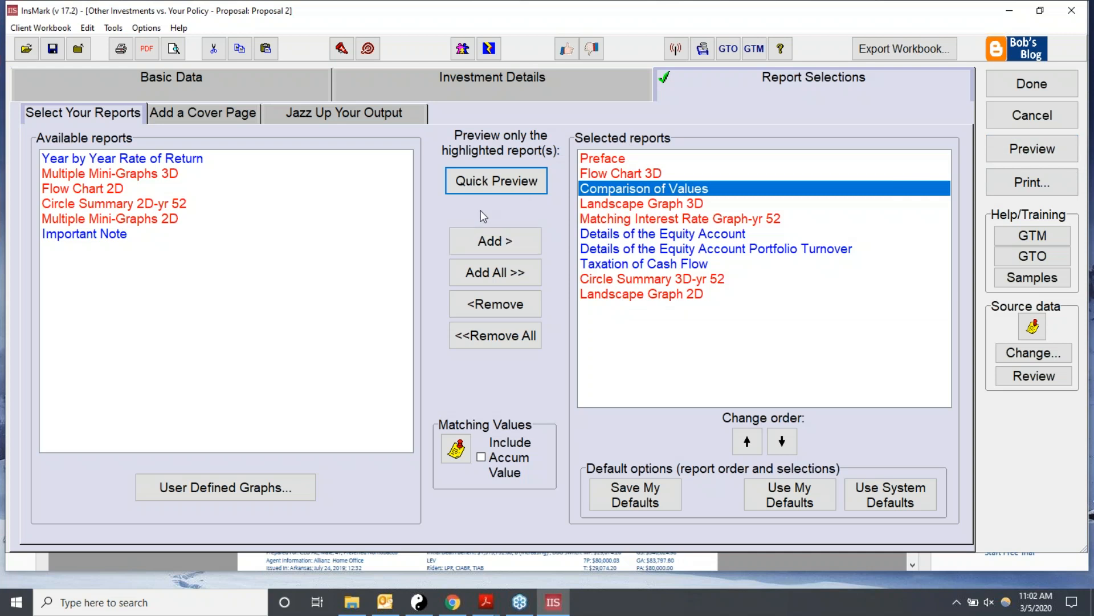
click(596, 234)
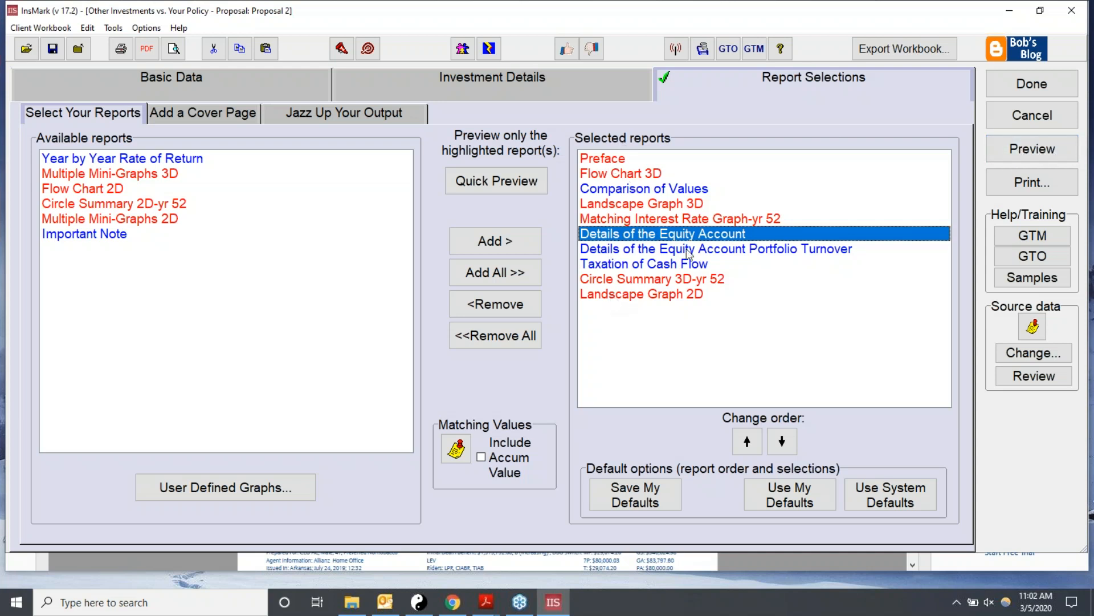
click(1029, 88)
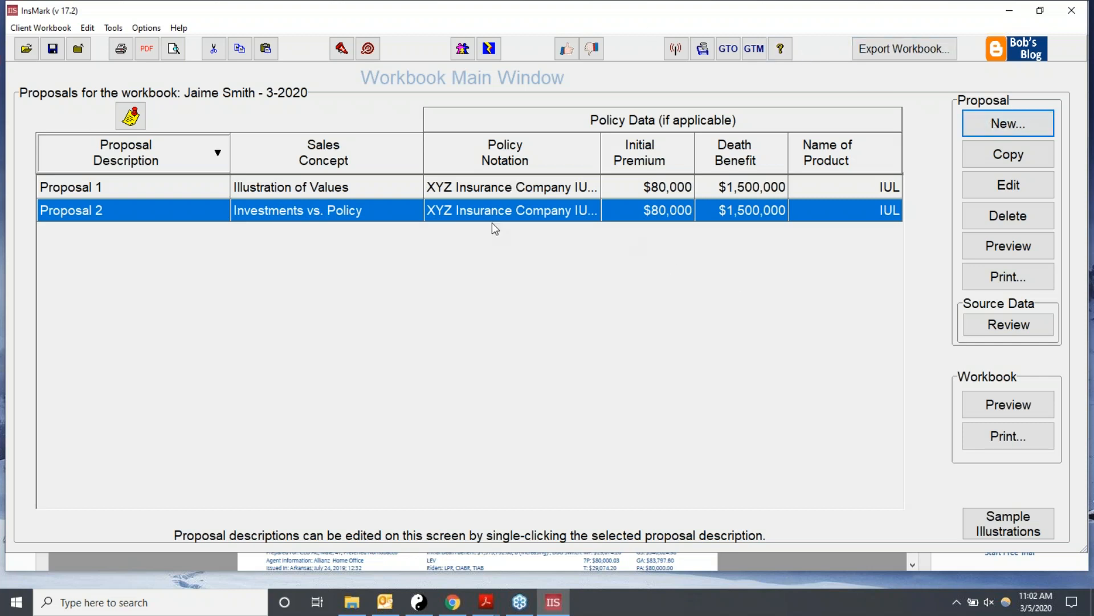
Create Proposal 3 using the Various Financial Alternatives comparison concept
click(994, 129)
click(1009, 123)
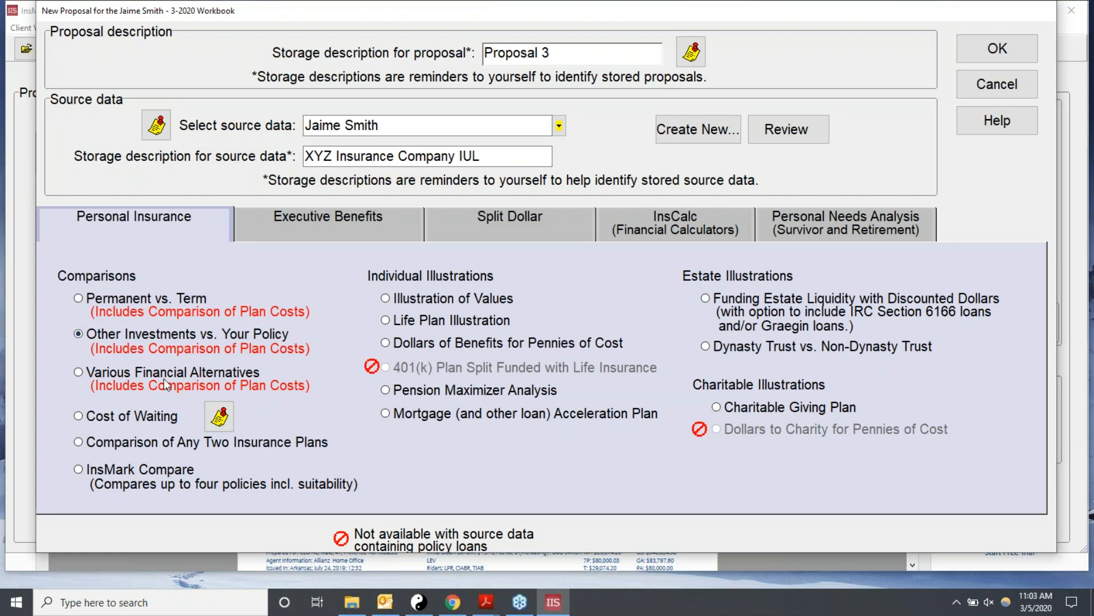
click(78, 372)
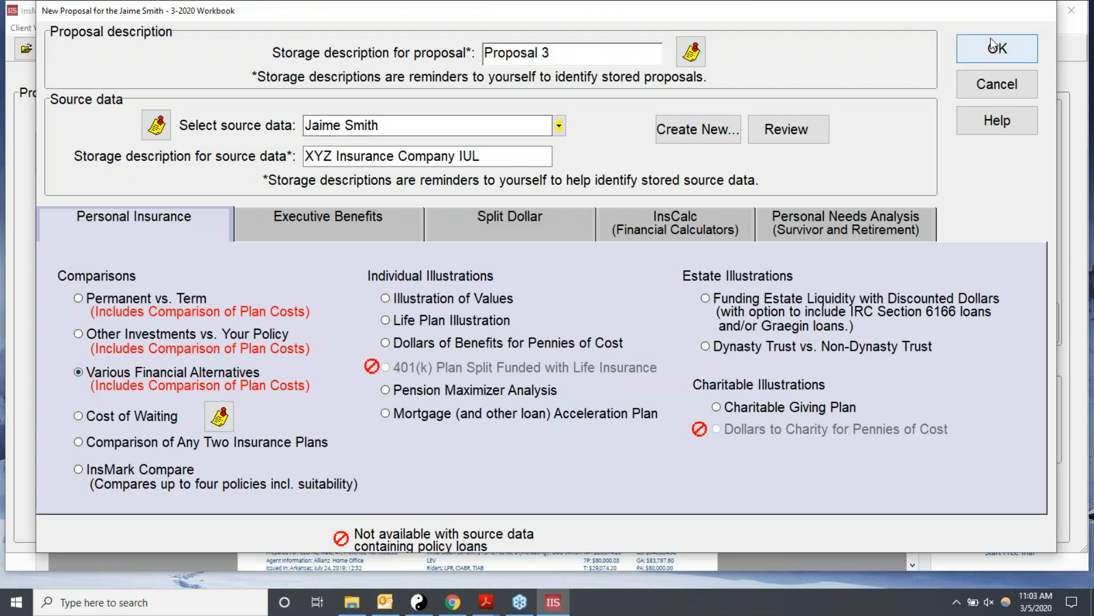
click(989, 60)
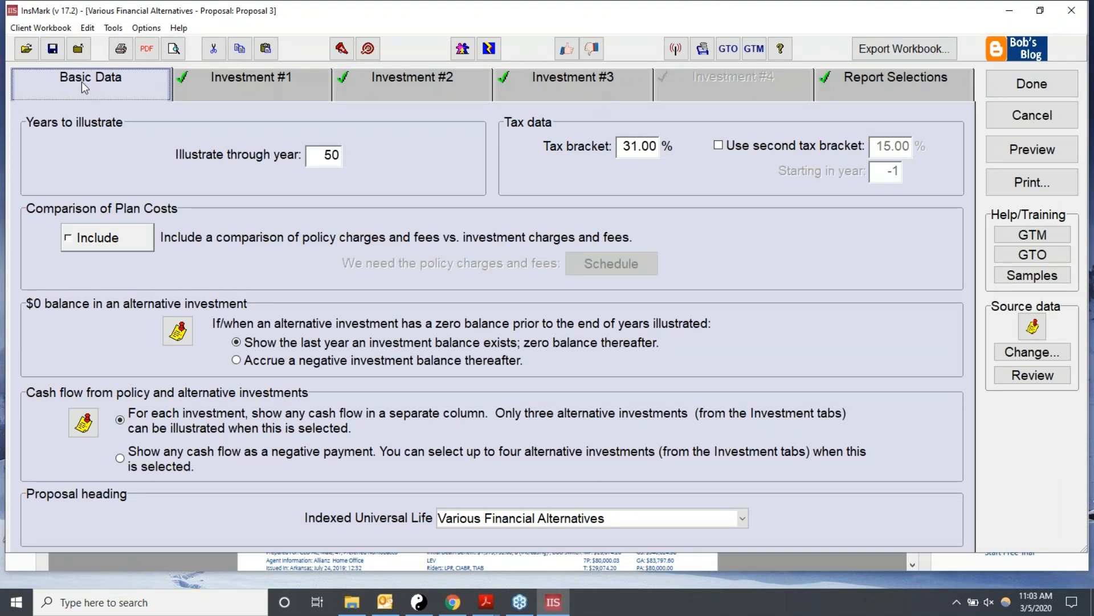
Set 52 years to illustrate, then bring up Investment #1's Municipal Bond Fund details
key(Tab)
text(52)
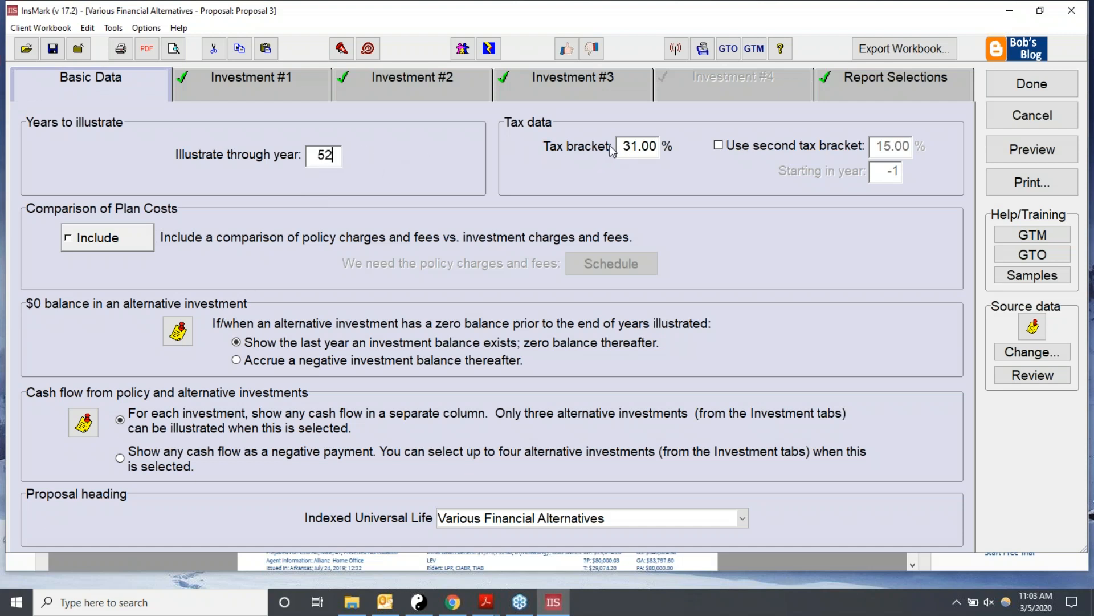
key(Tab)
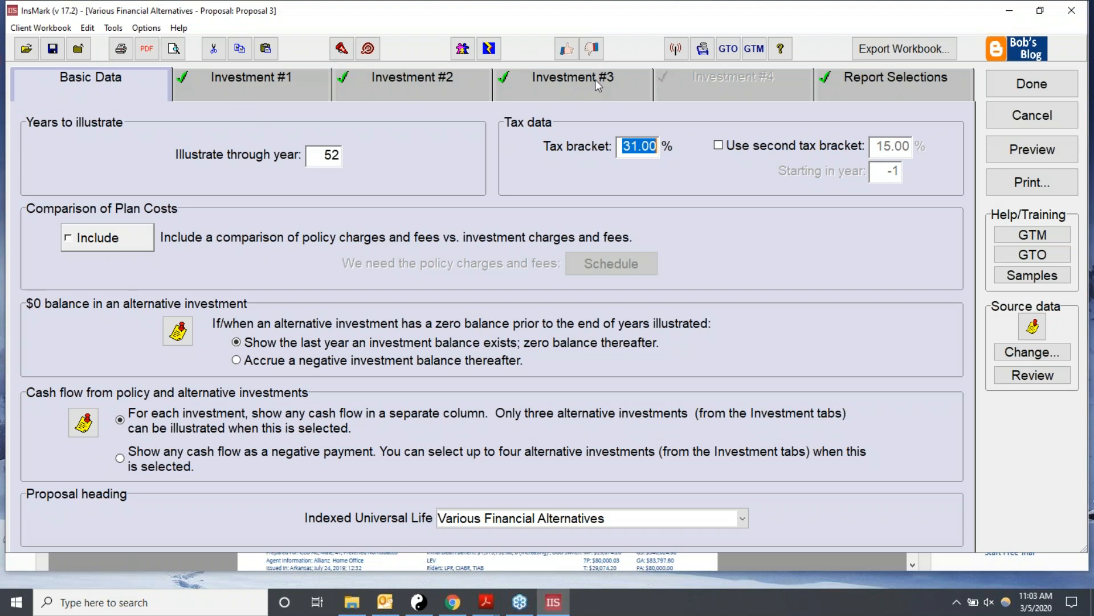
click(190, 90)
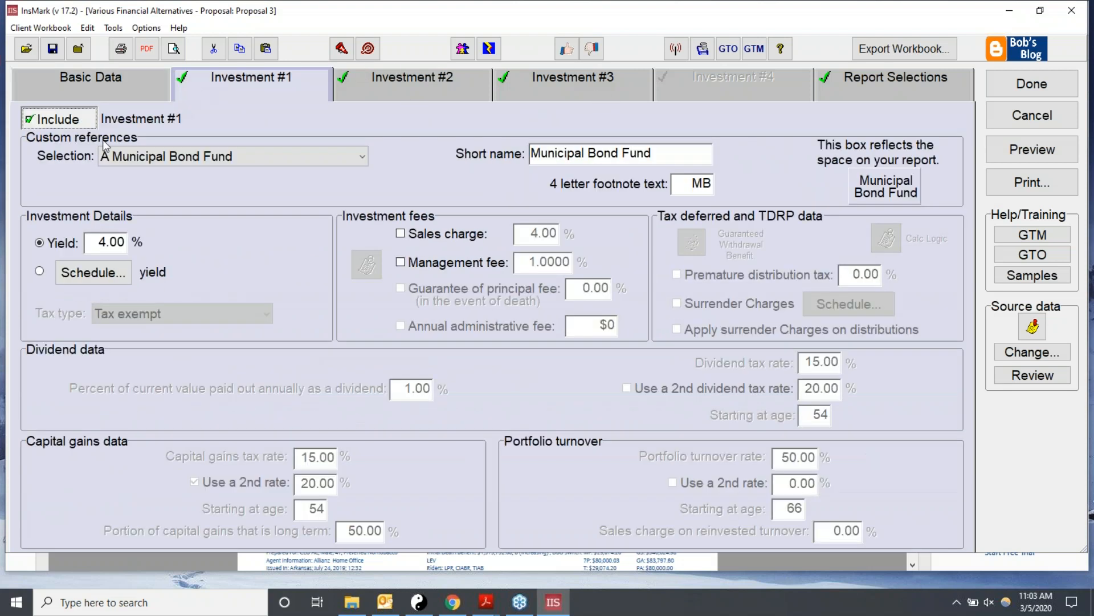
Make Investment #1 An Annuity at 6.50% yield with a 0.75% management fee, sales charge off
click(363, 158)
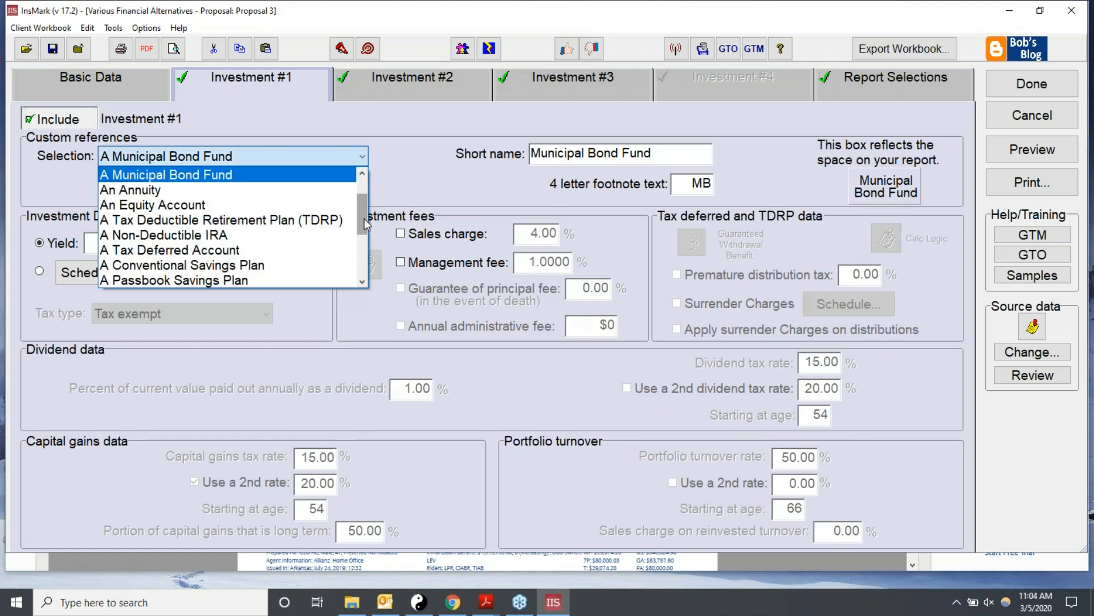
click(155, 191)
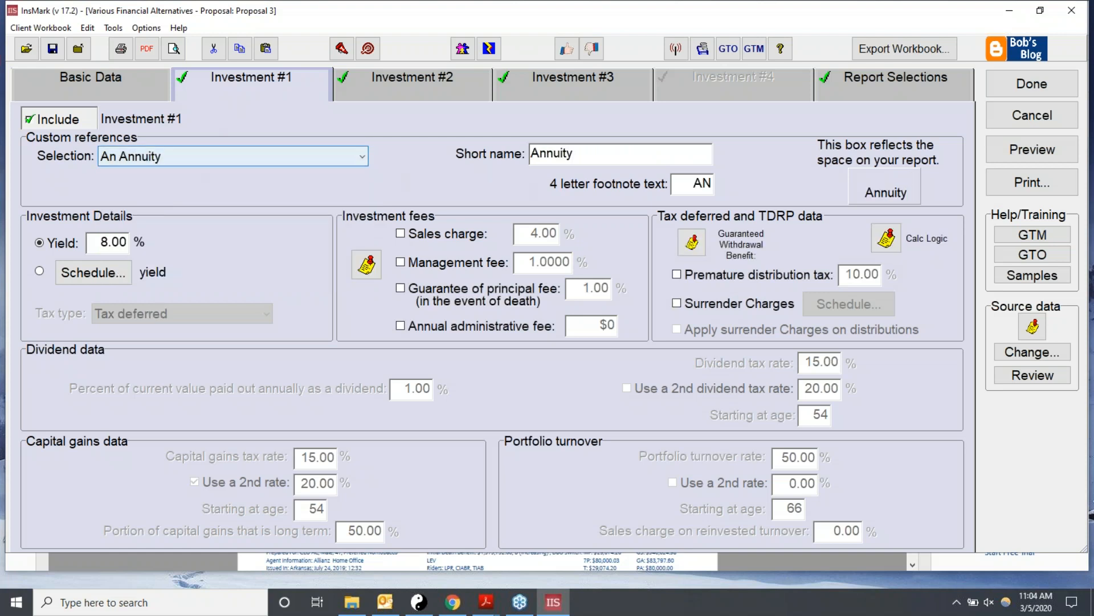
click(97, 241)
text(.5)
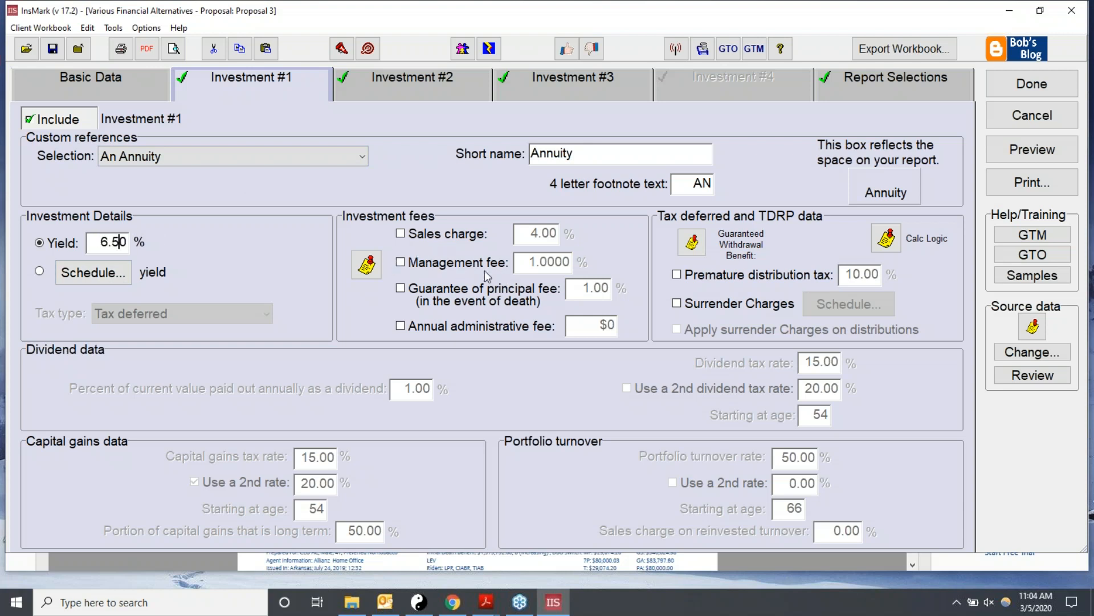
click(401, 262)
drag(521, 262, 570, 262)
text(0.75)
click(401, 234)
click(401, 234)
click(401, 261)
Make Investment #2 An Equity Account with 6% growth, 1.0% management fee and 1% dividend payout
click(412, 96)
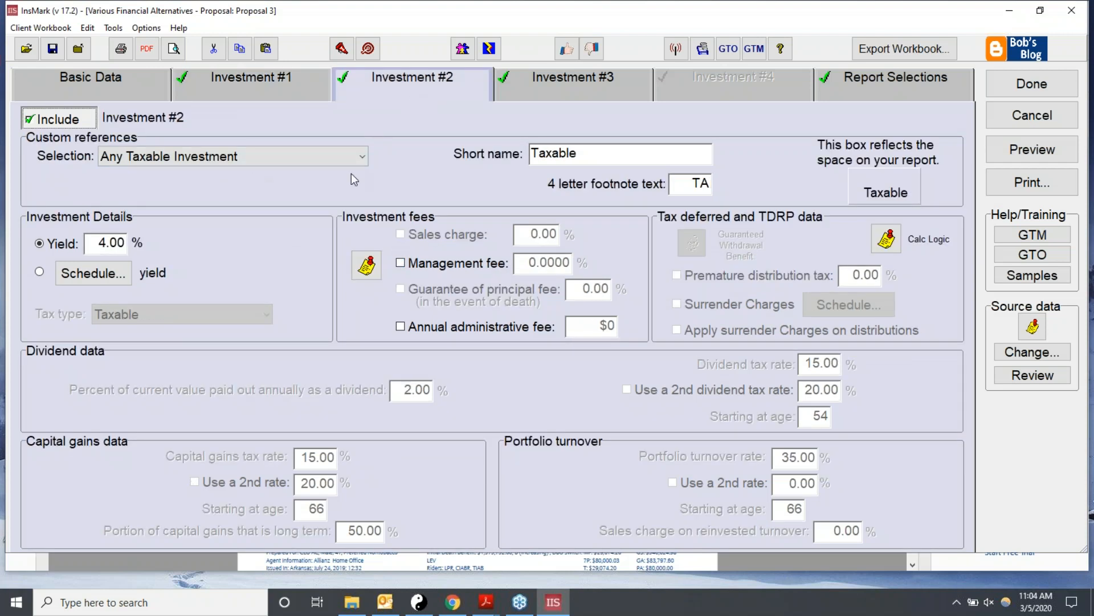
click(363, 158)
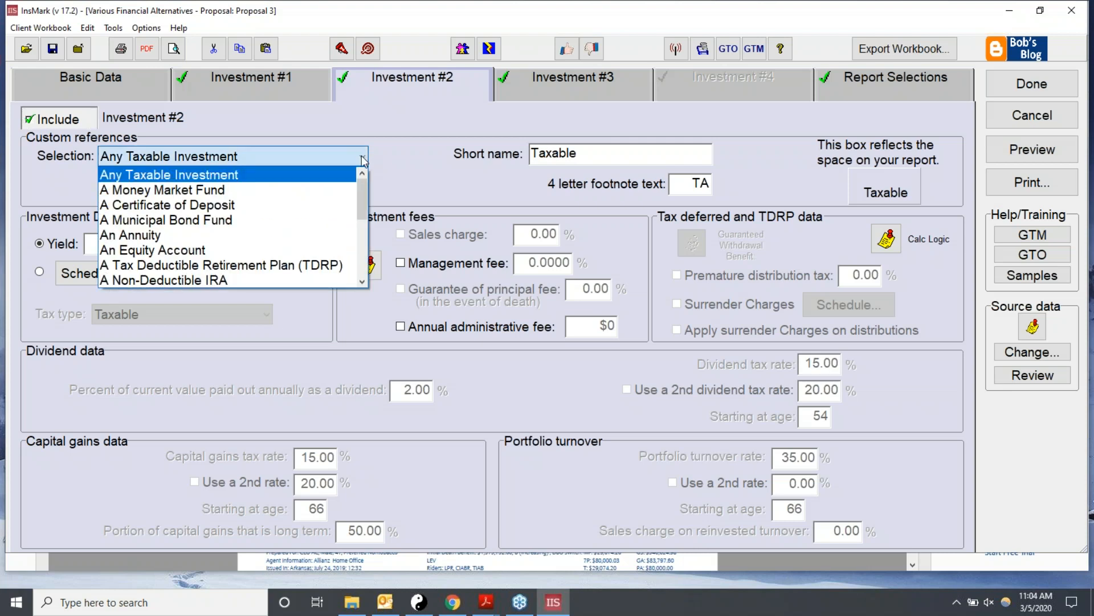
click(139, 250)
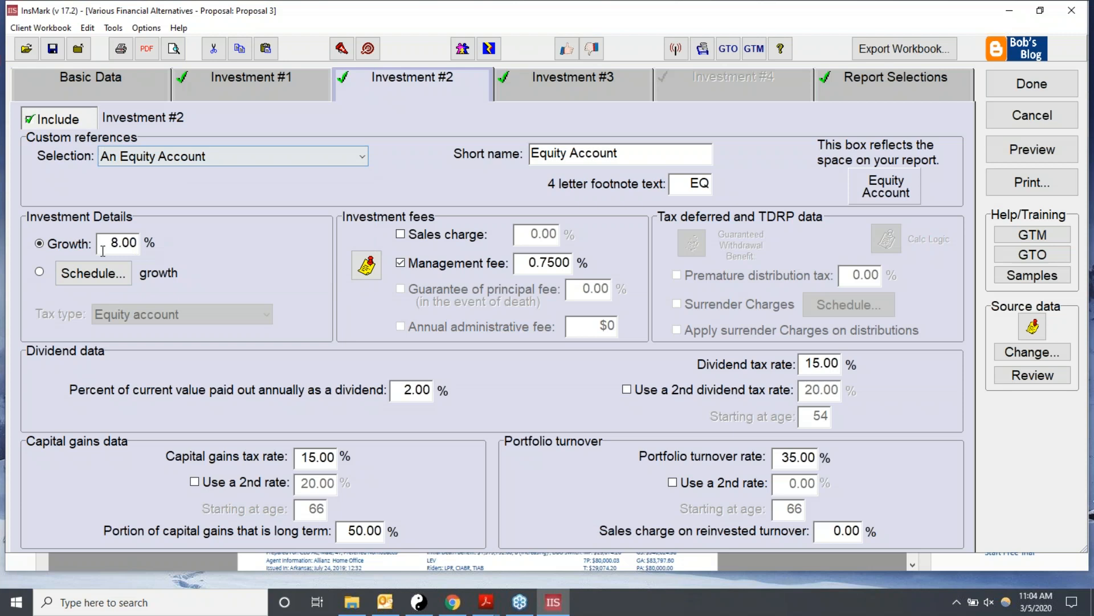
drag(106, 244, 303, 230)
text(7)
drag(531, 268, 605, 267)
text(1.0)
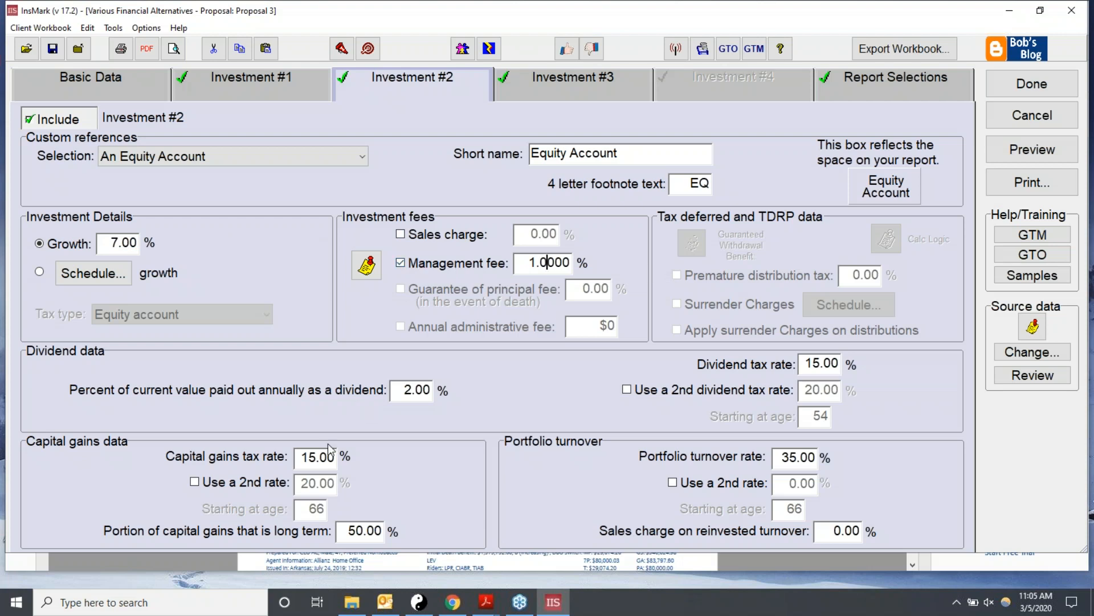
drag(401, 390, 481, 387)
text(0)
click(111, 242)
text(6)
click(414, 389)
text(1.)
Set Investment #2's dividend tax 20%, capital gains tax 20% and portfolio turnover 50%
click(811, 362)
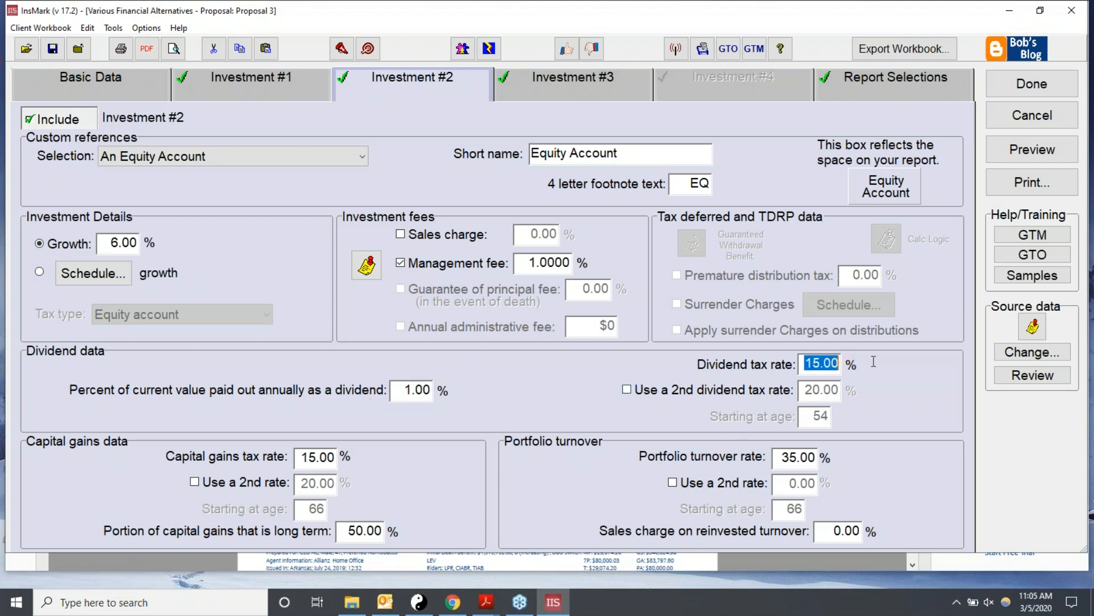
text(20)
drag(300, 457, 398, 455)
text(20)
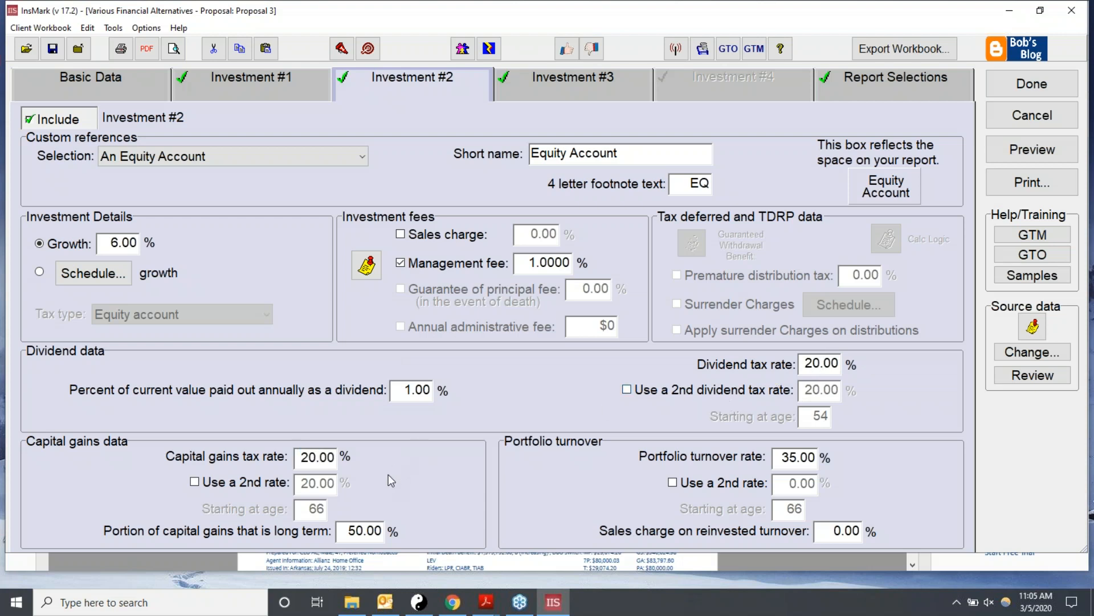
drag(776, 457, 818, 457)
text(50)
drag(345, 531, 383, 530)
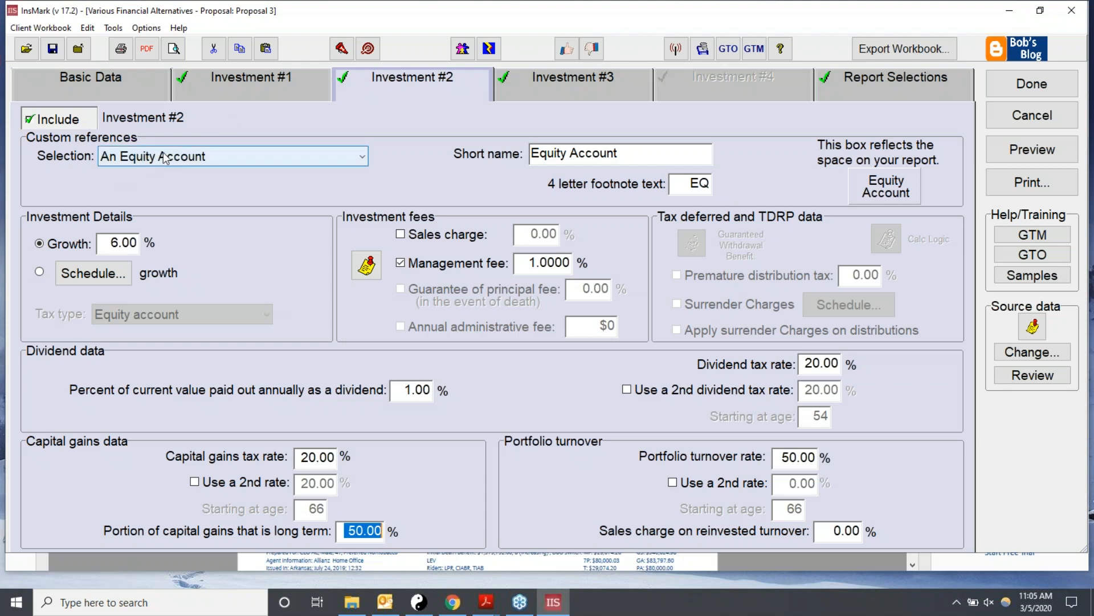
click(563, 87)
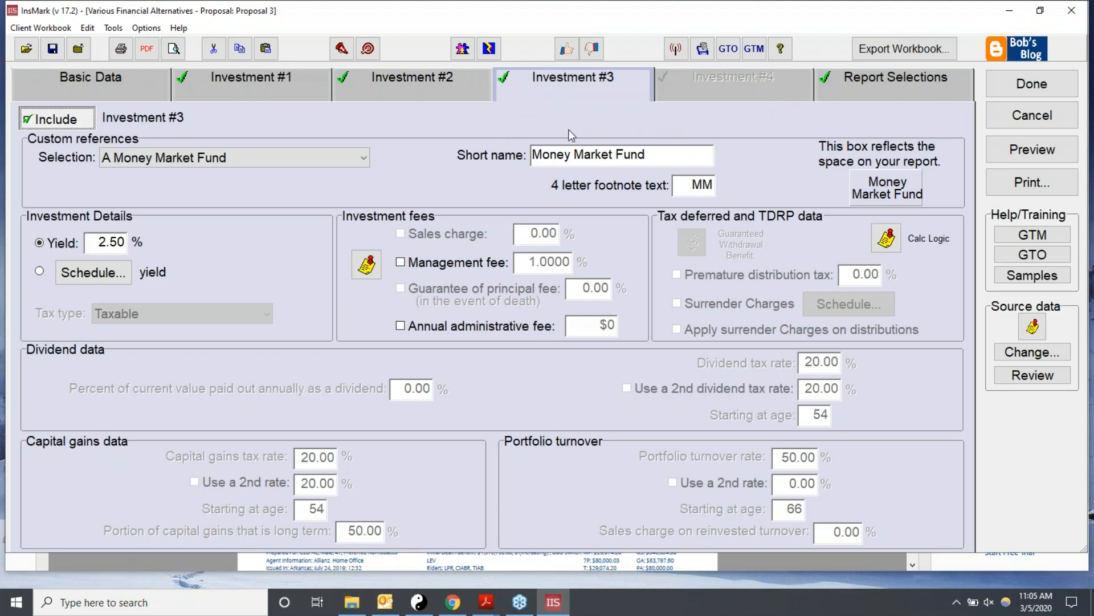
Try Any Taxable Investment and a TDRP for Investment #3, then choose Name Your Own Investment
click(365, 157)
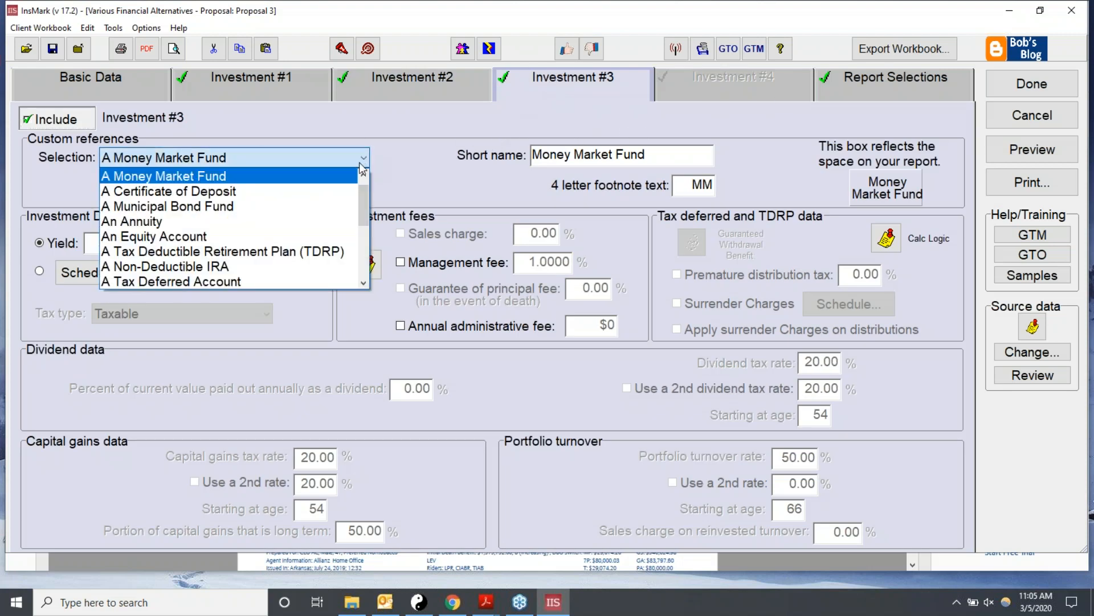
drag(367, 219, 361, 193)
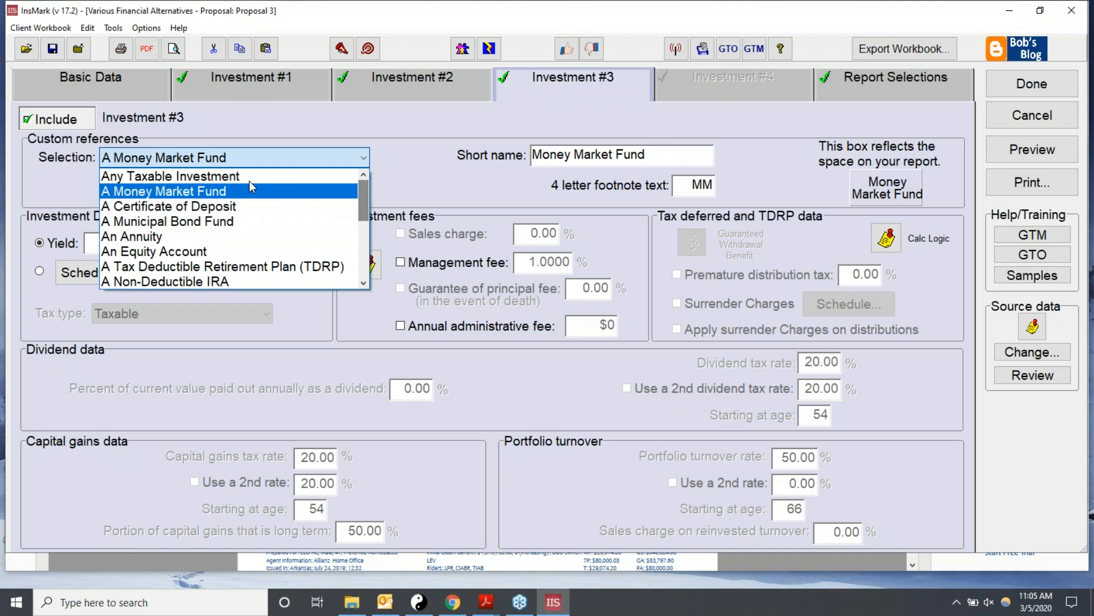
click(153, 176)
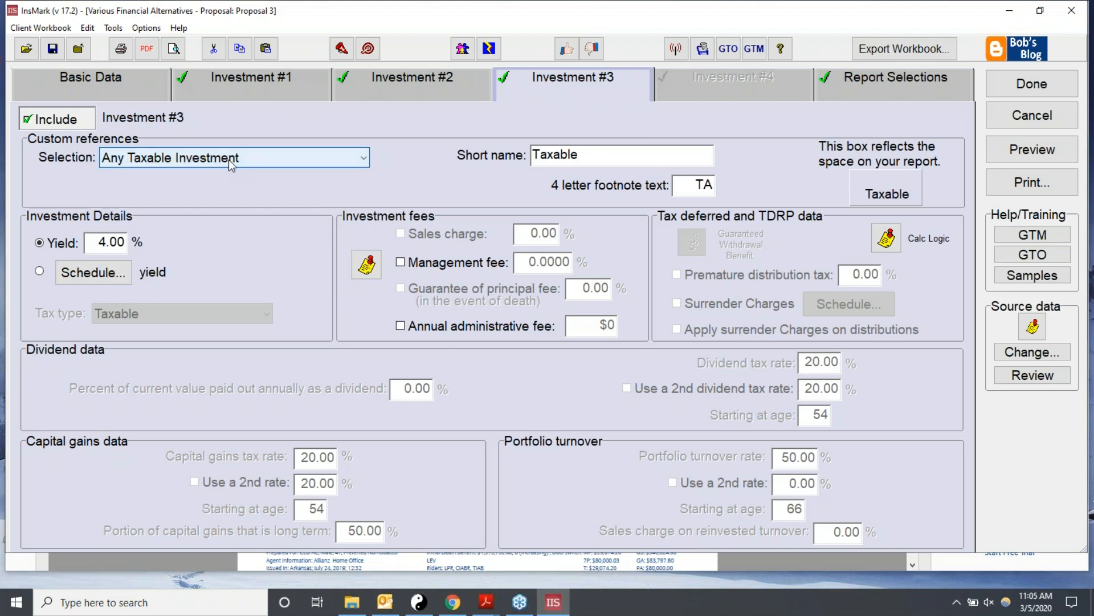
click(101, 245)
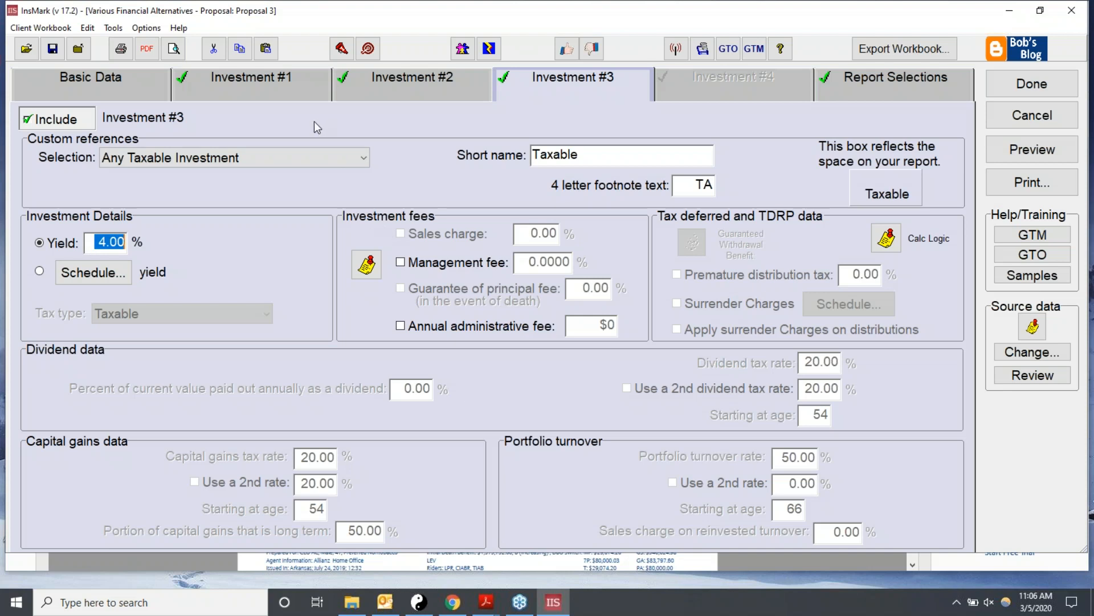
click(365, 160)
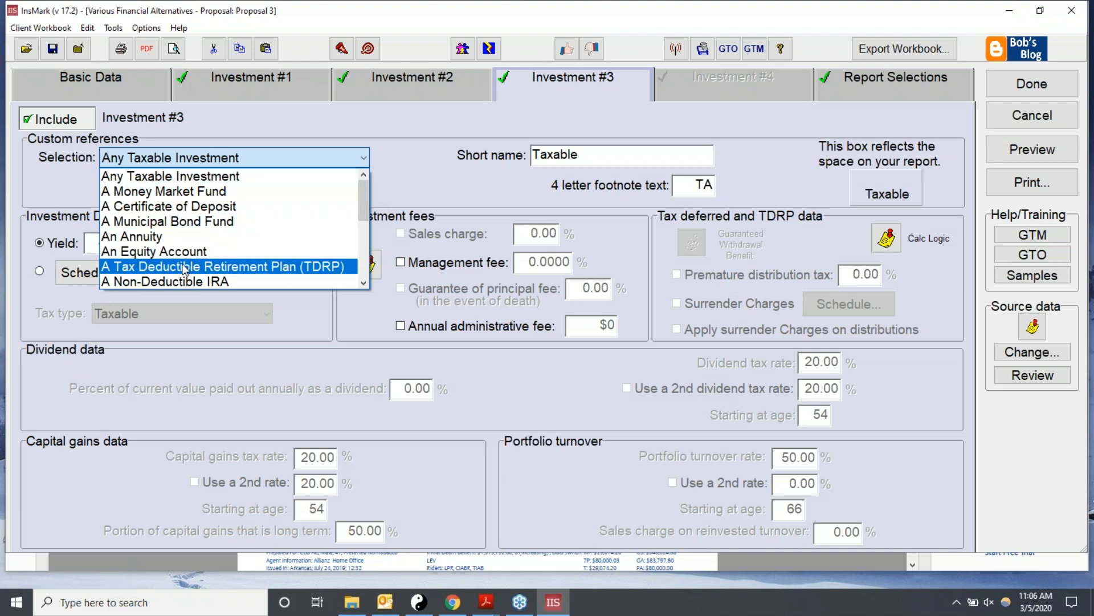
click(165, 267)
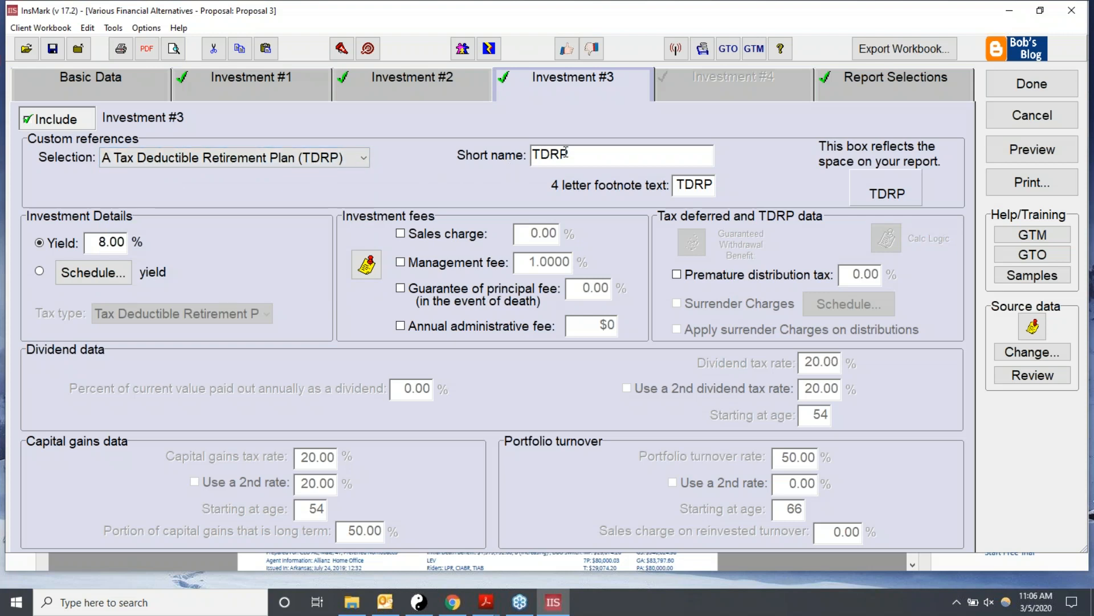
click(367, 161)
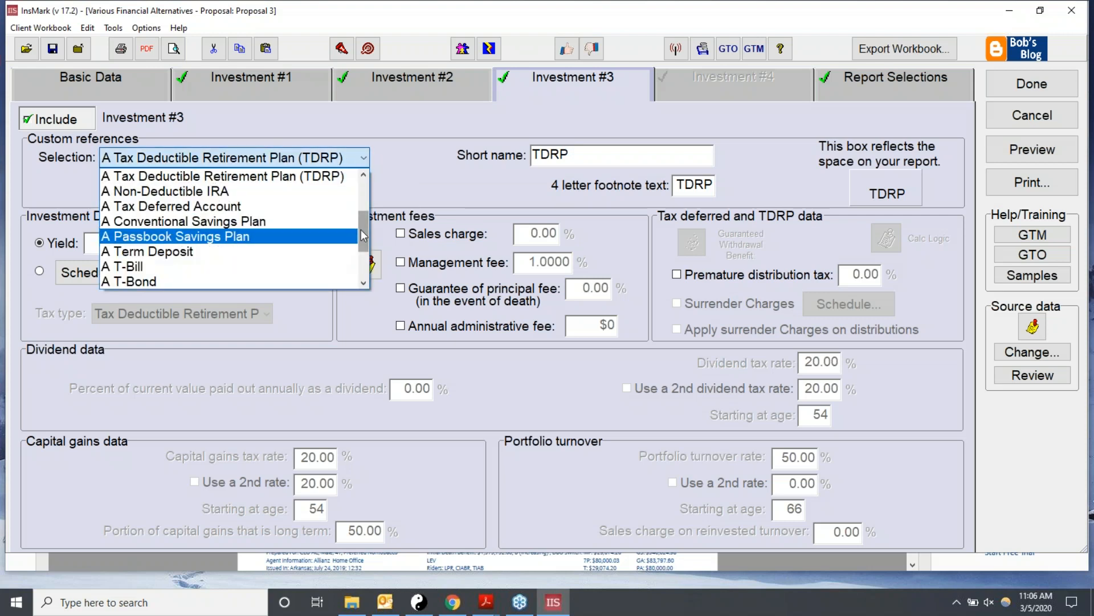
drag(363, 237, 362, 263)
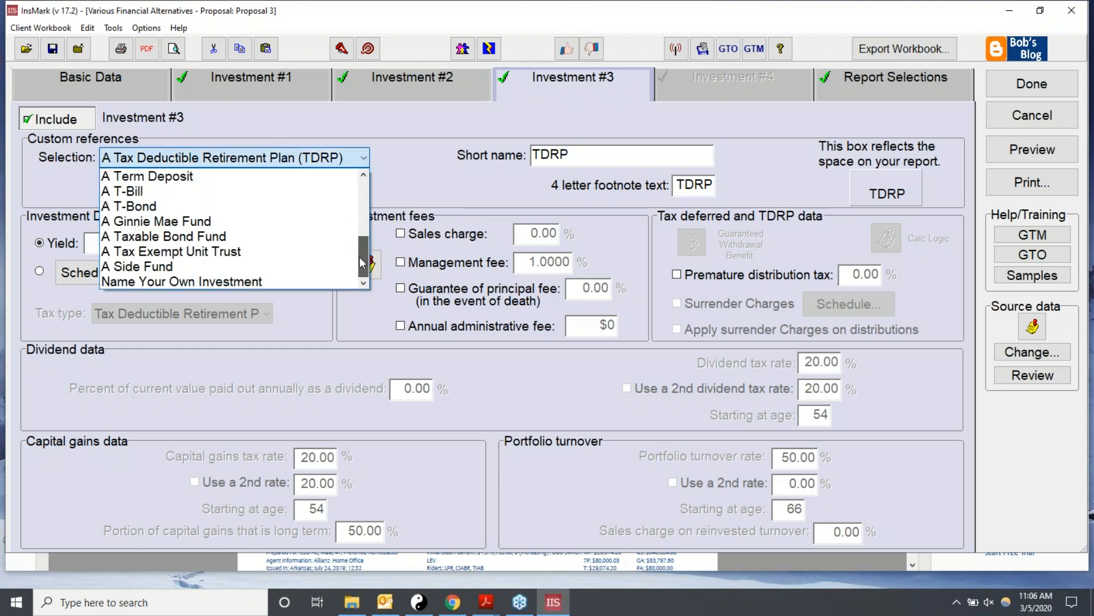
click(215, 282)
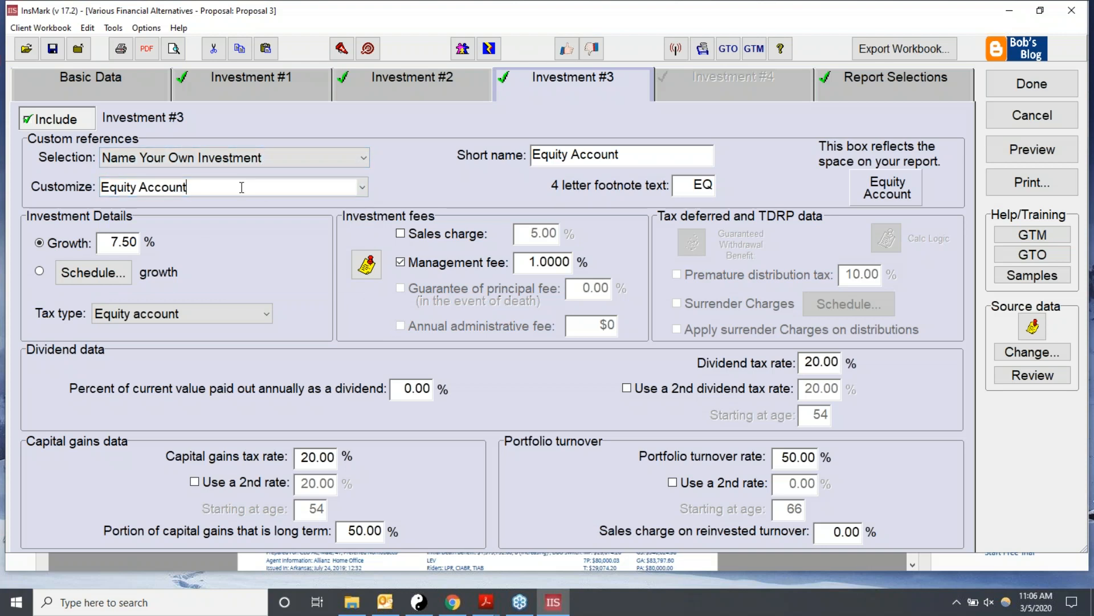
Name Investment #3 'IRA' with short name 'IRA' and footnote abbreviation 'IR'
drag(269, 188, 6, 189)
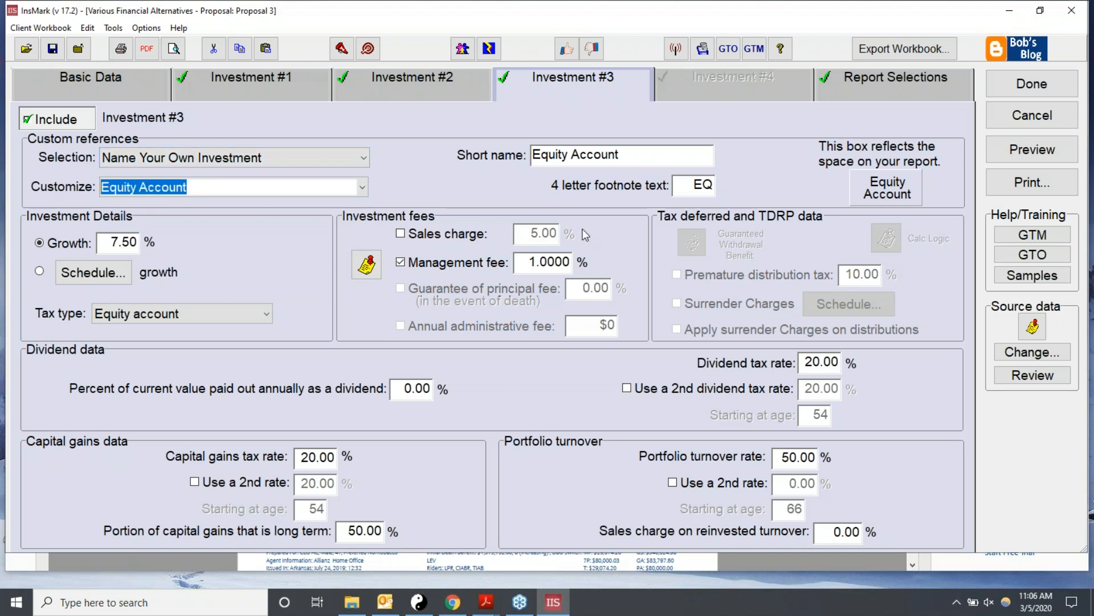
text(IRA)
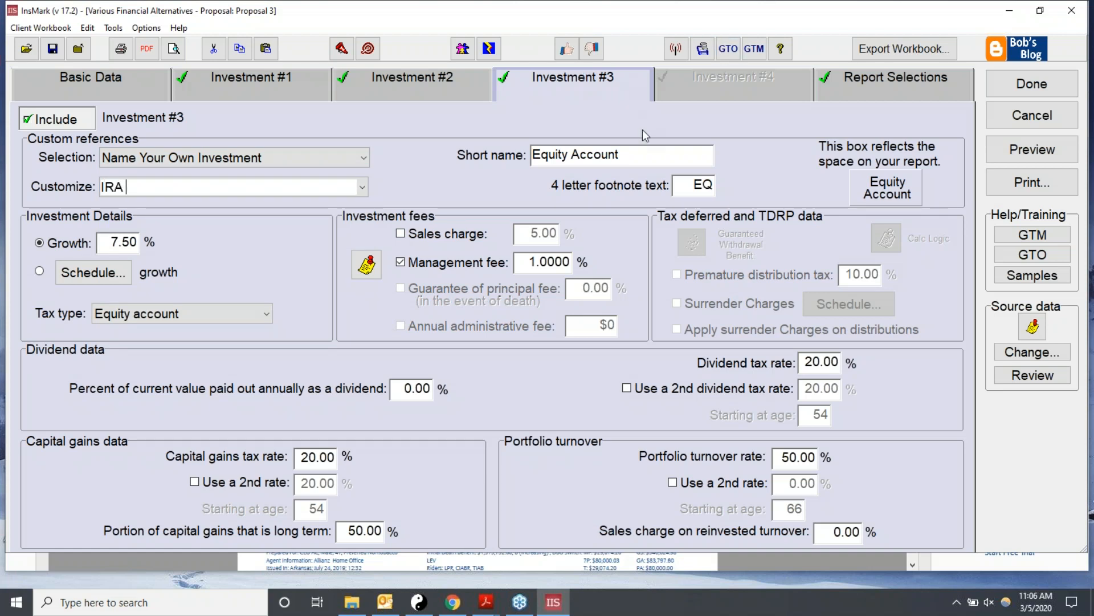
key(Tab)
key(BackSpace)
text(IRA)
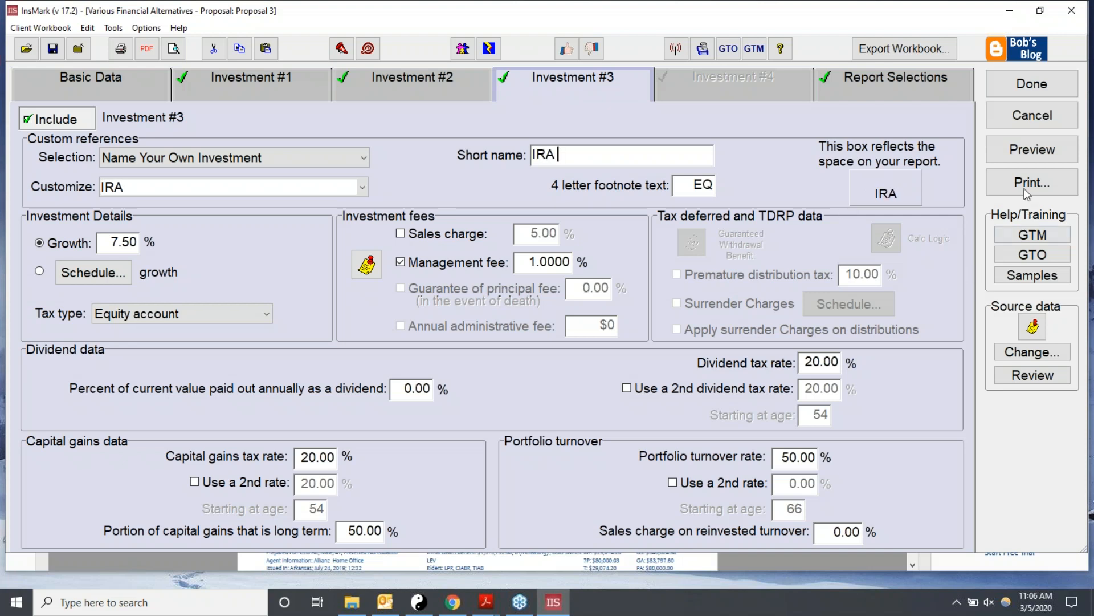
key(Tab)
key(BackSpace)
text(IR)
Set the IRA's growth to 6.5% and its tax type to Tax Deductible Retirement Plan
drag(113, 241, 219, 240)
text(6.5)
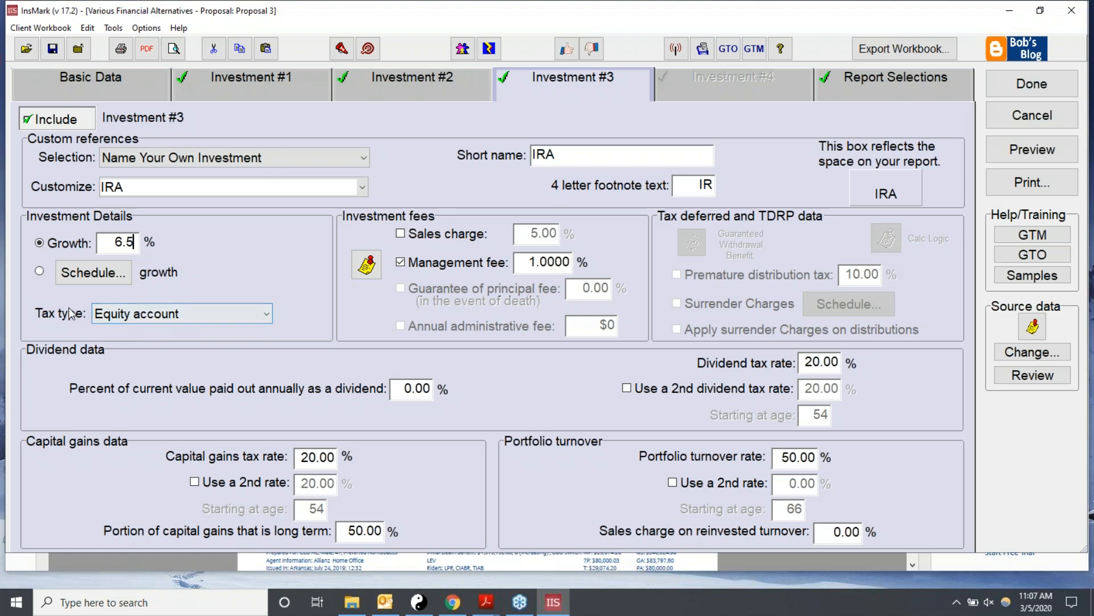
click(268, 314)
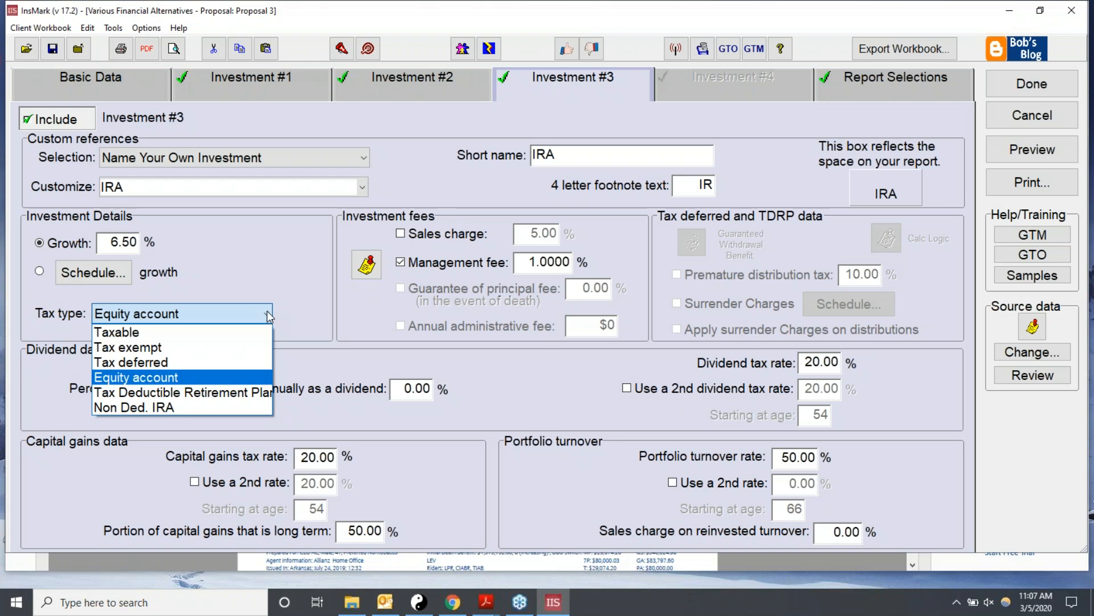
click(260, 258)
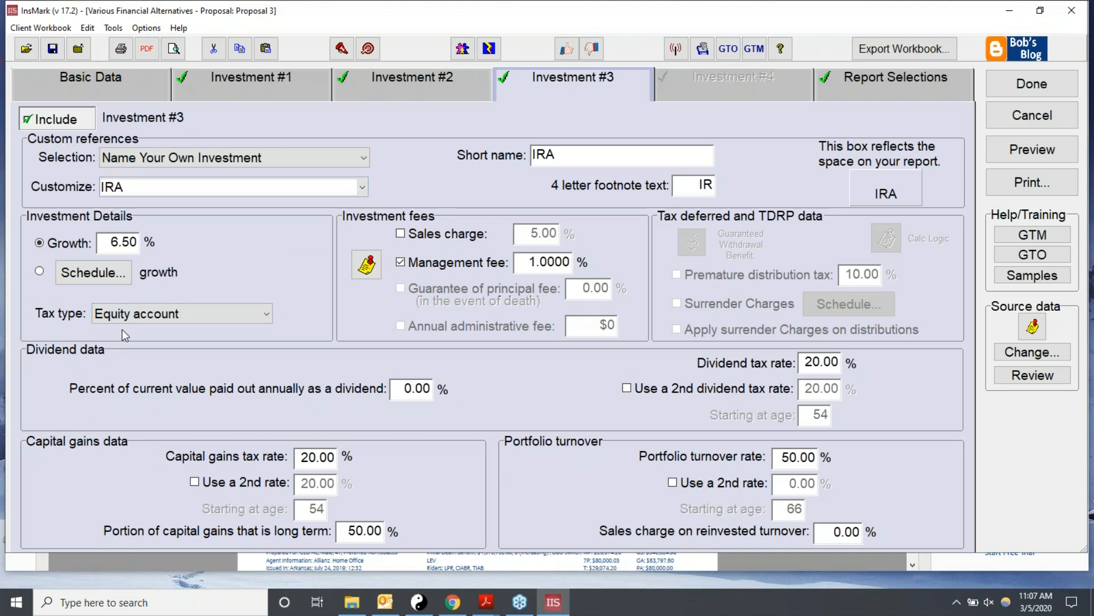
click(268, 314)
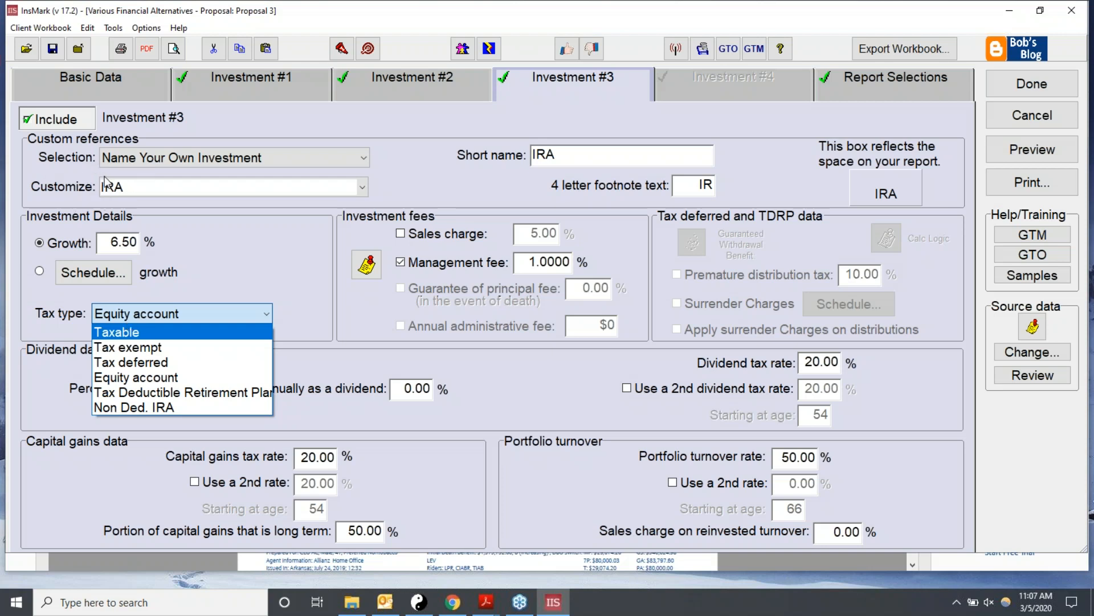
click(164, 394)
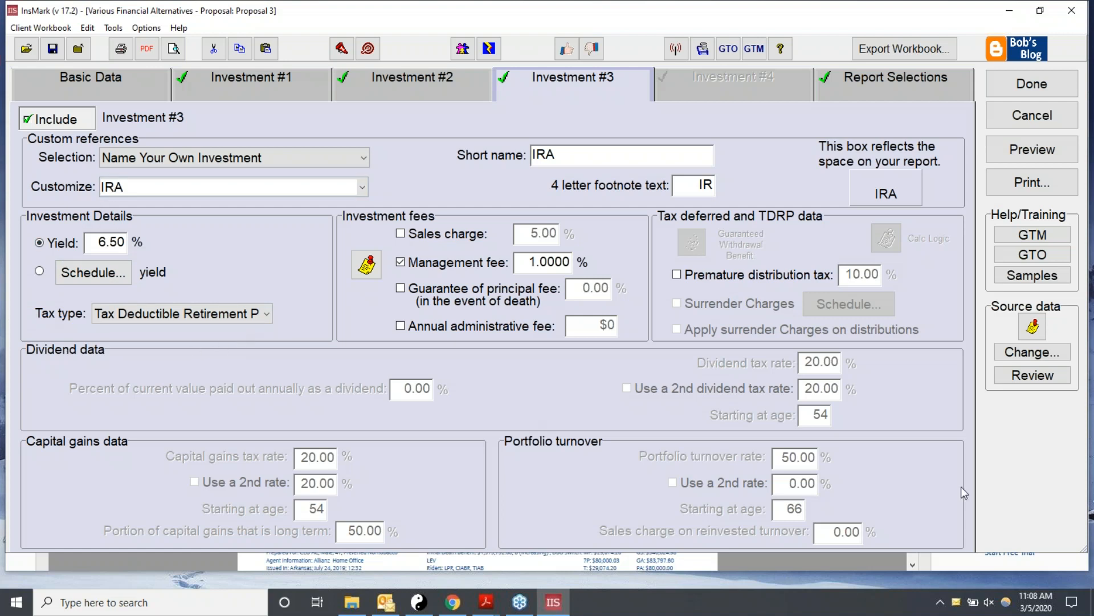
Check the source data values year by year, then reset the report selections to system defaults
click(1033, 374)
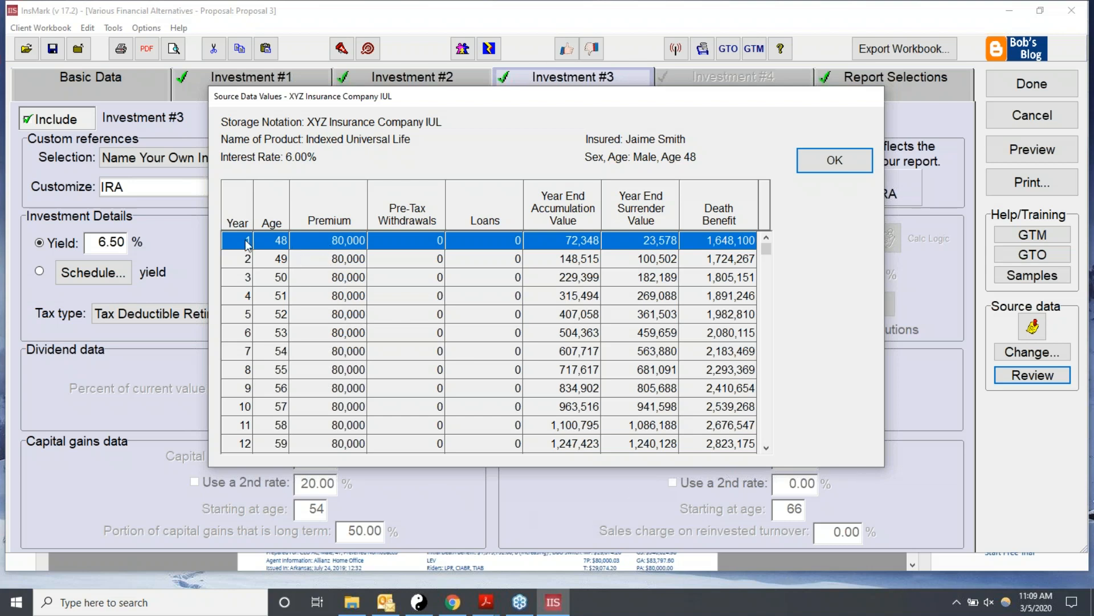
click(834, 161)
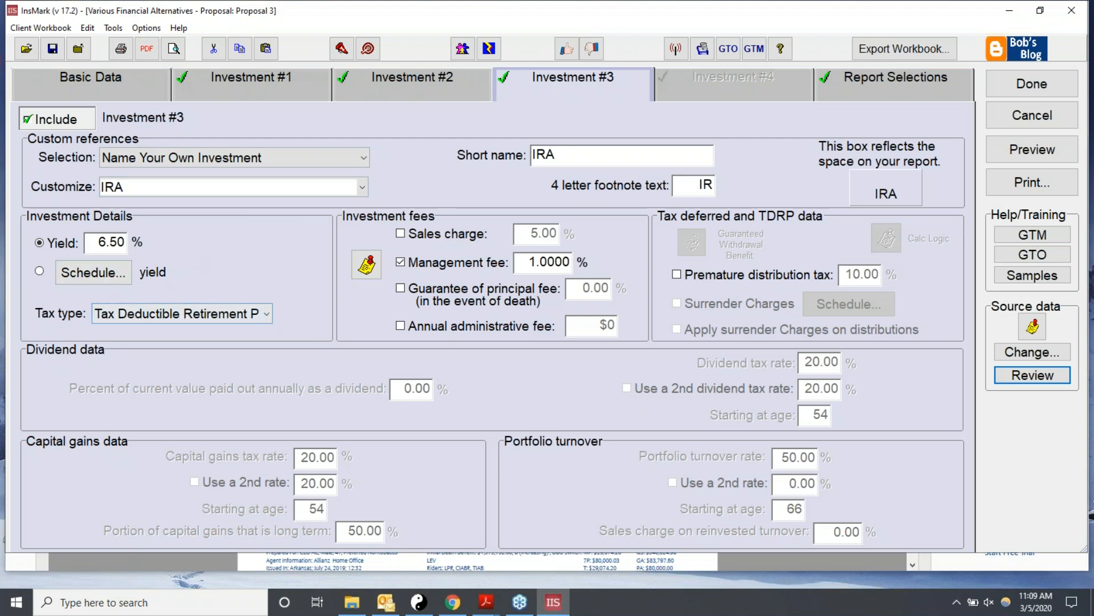
click(854, 88)
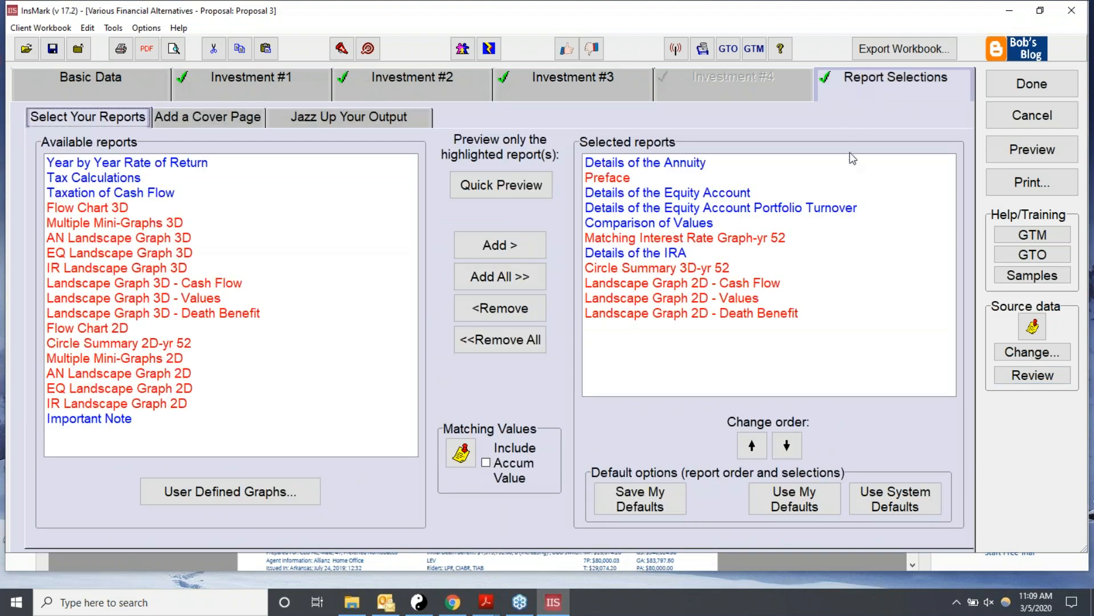
click(893, 513)
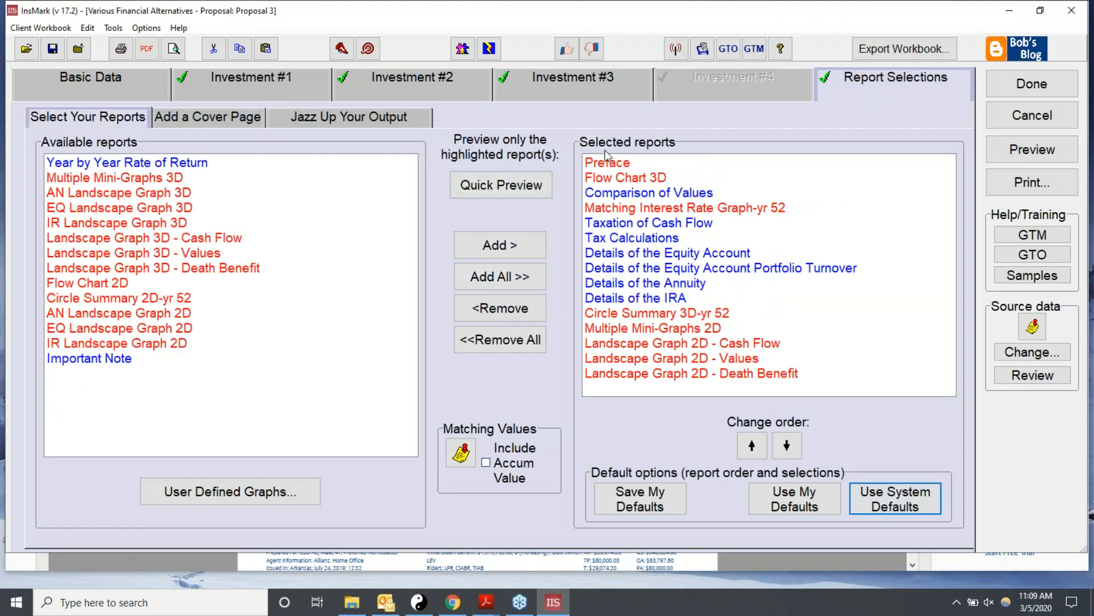
Quick-preview the Comparison of Values report, whose IRA column reaches 1,203,936 by year 30
click(642, 196)
click(492, 189)
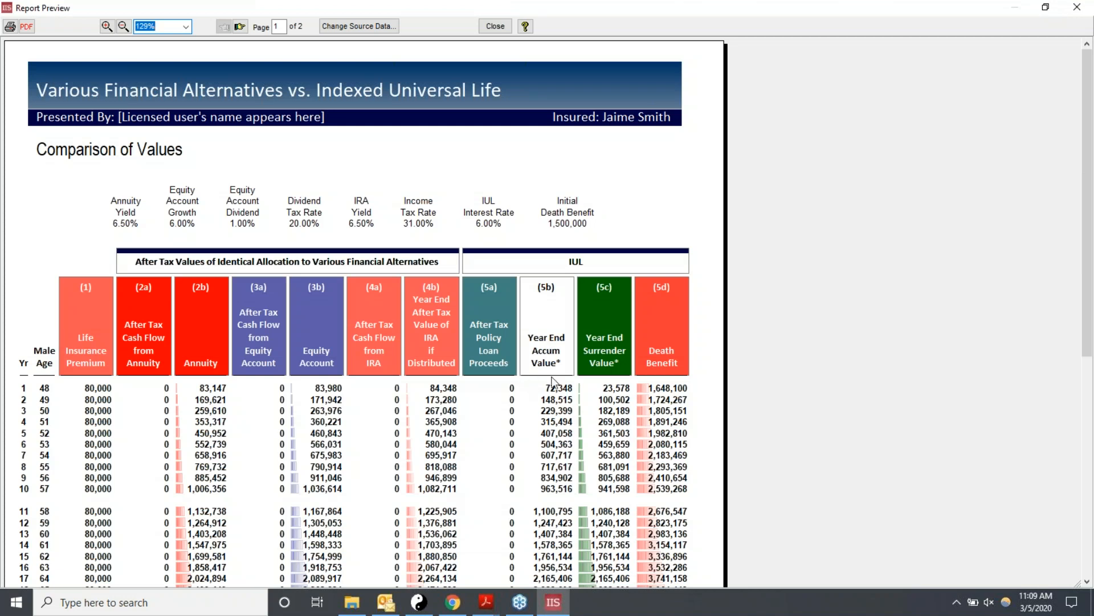
scroll(552, 383, down, 5)
scroll(552, 383, down, 2)
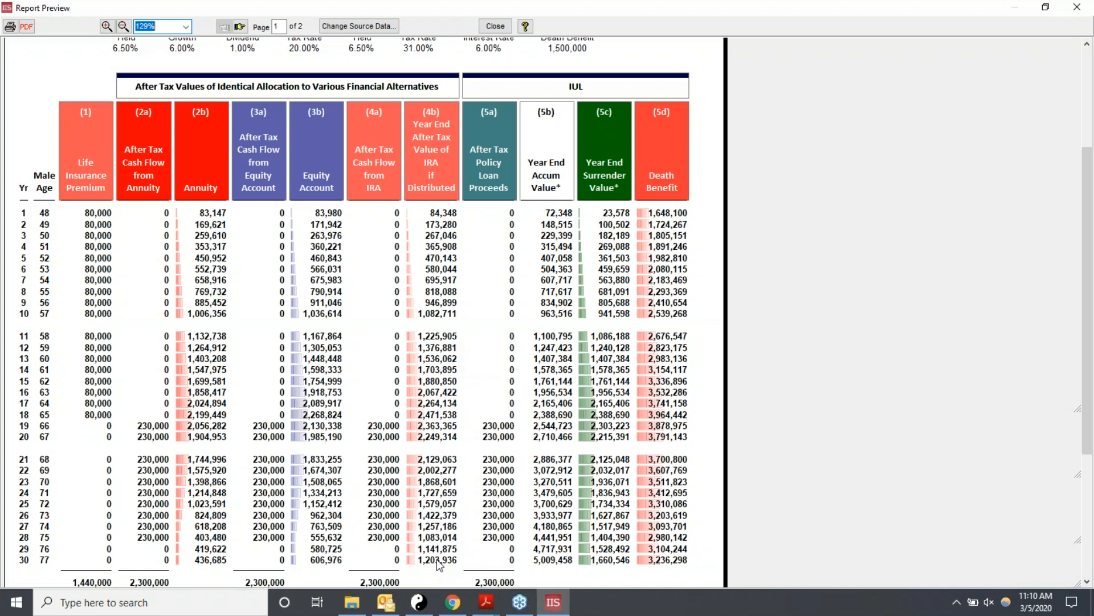
click(495, 26)
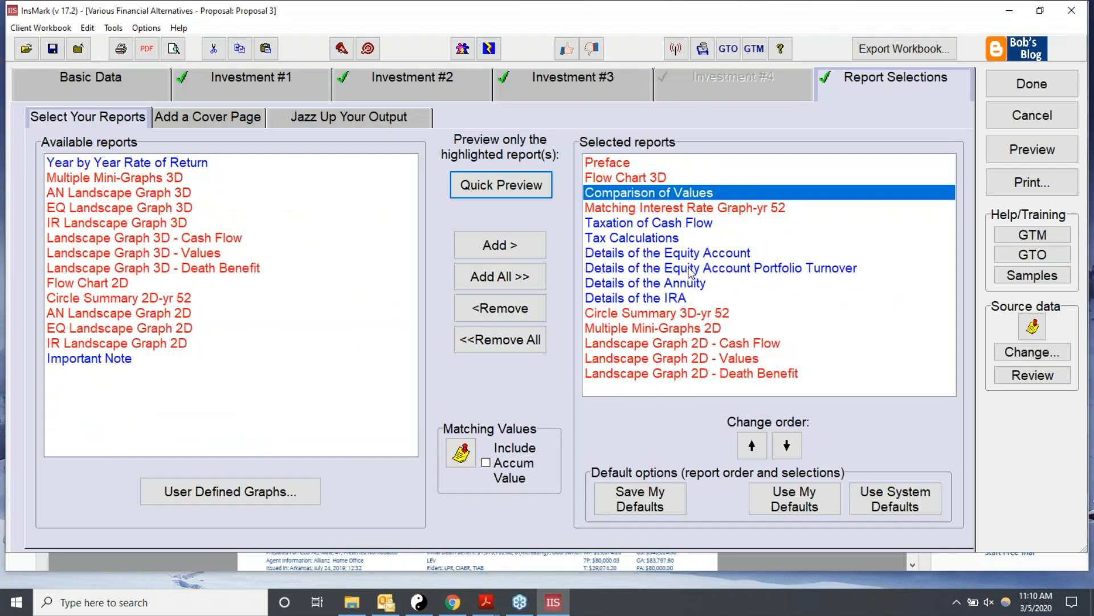
click(623, 300)
click(478, 187)
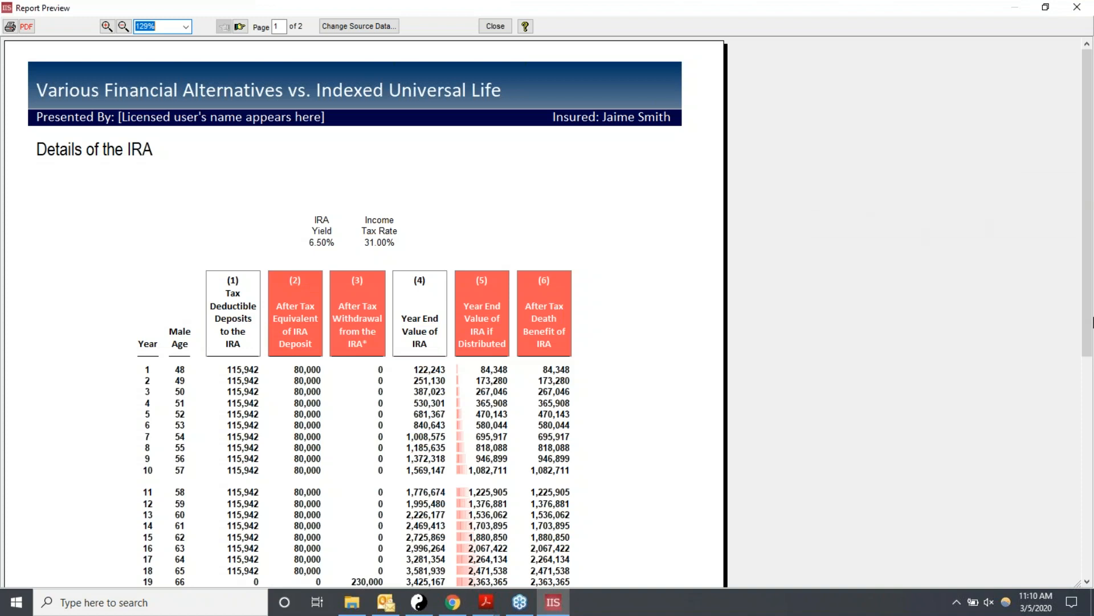
scroll(428, 310, down, 3)
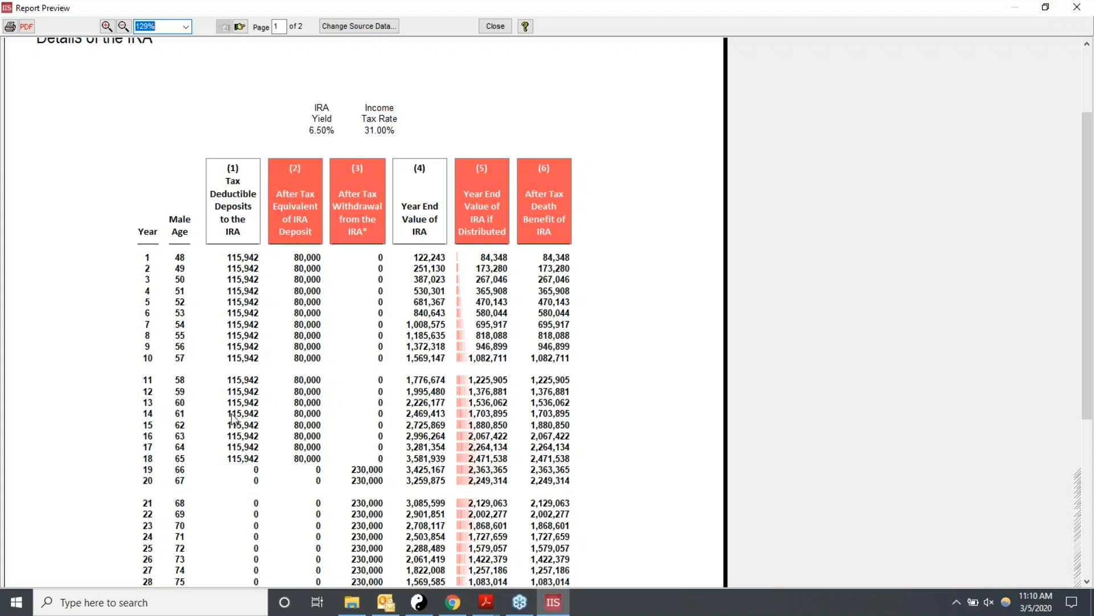
scroll(575, 389, down, 1)
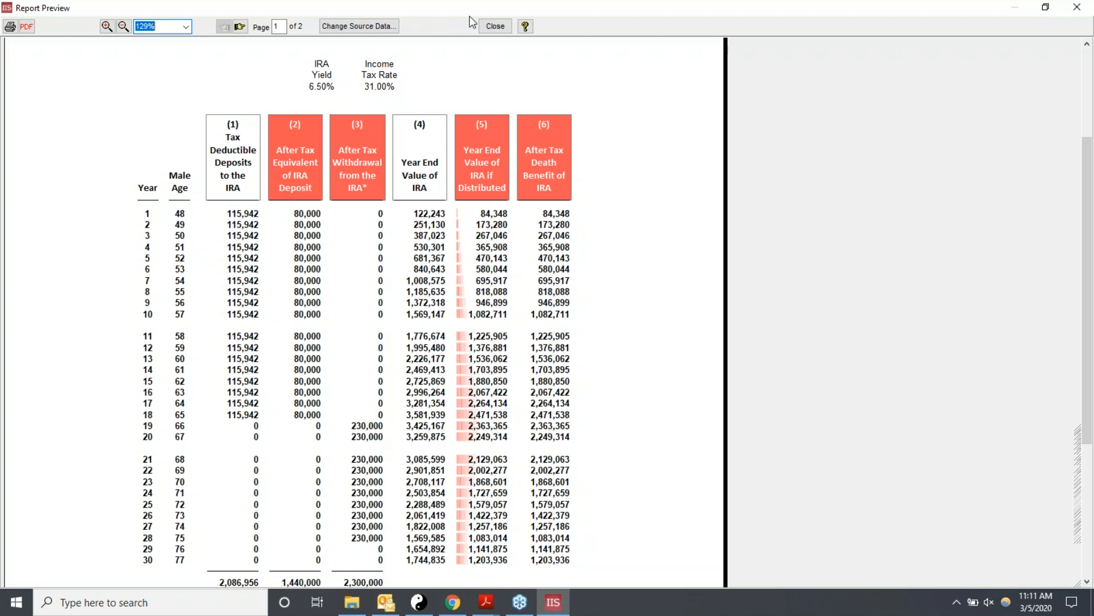
click(495, 26)
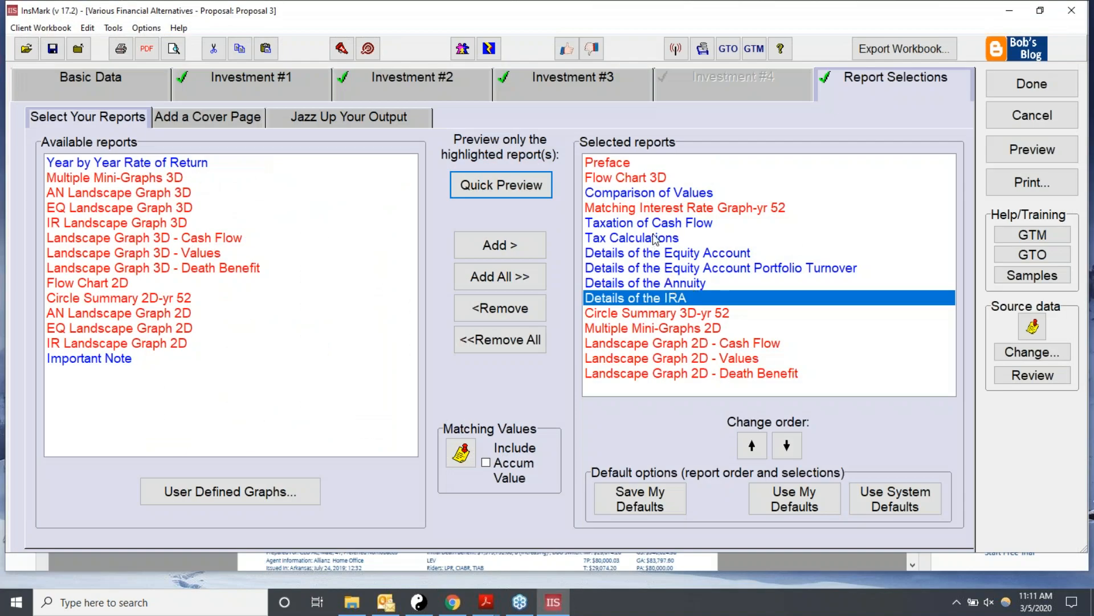
click(653, 223)
click(478, 178)
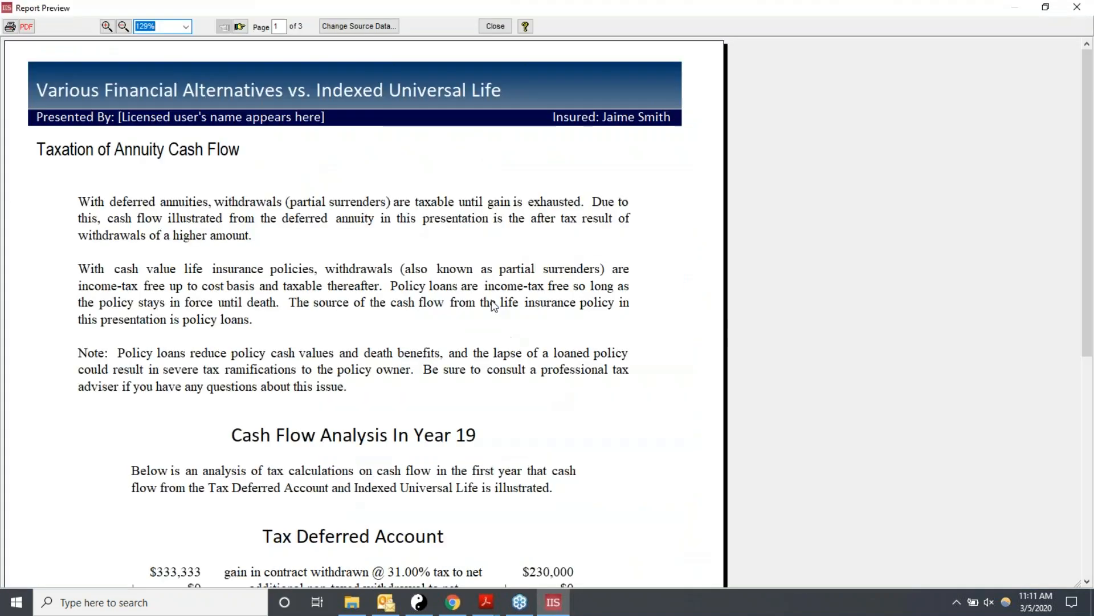
scroll(494, 305, down, 1)
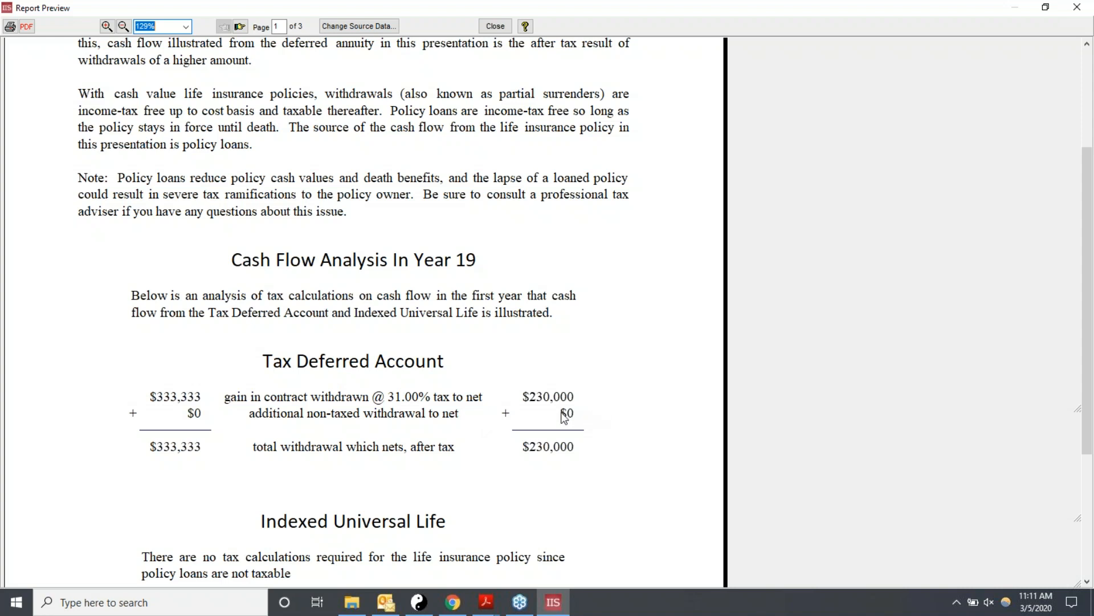
click(496, 27)
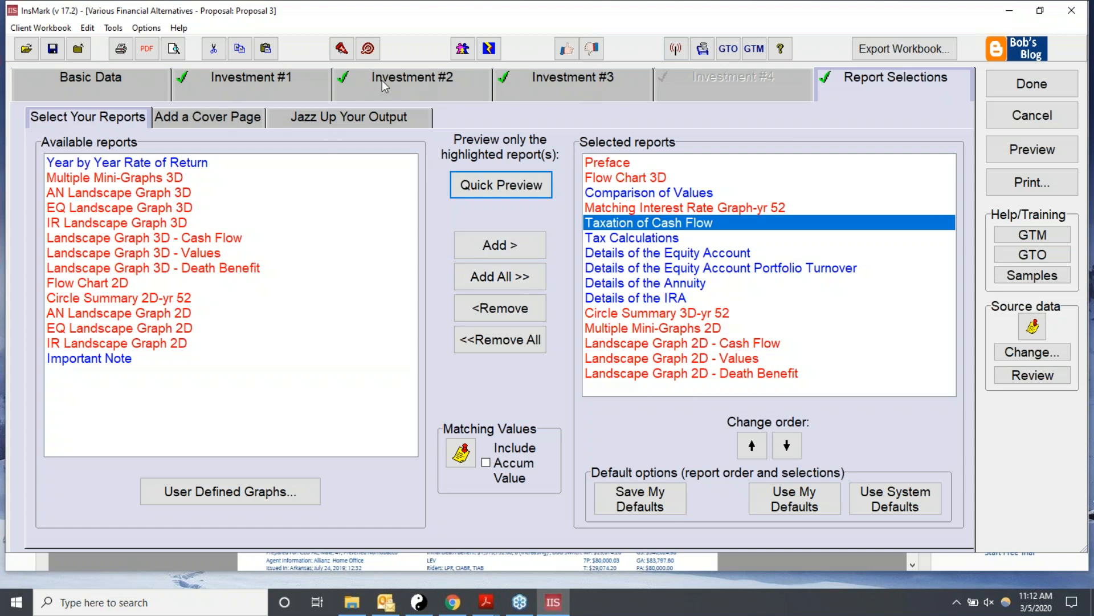
Revisit the Investment #3 settings, then finish Proposal 3 with Done to reach the Workbook Main Window
click(537, 87)
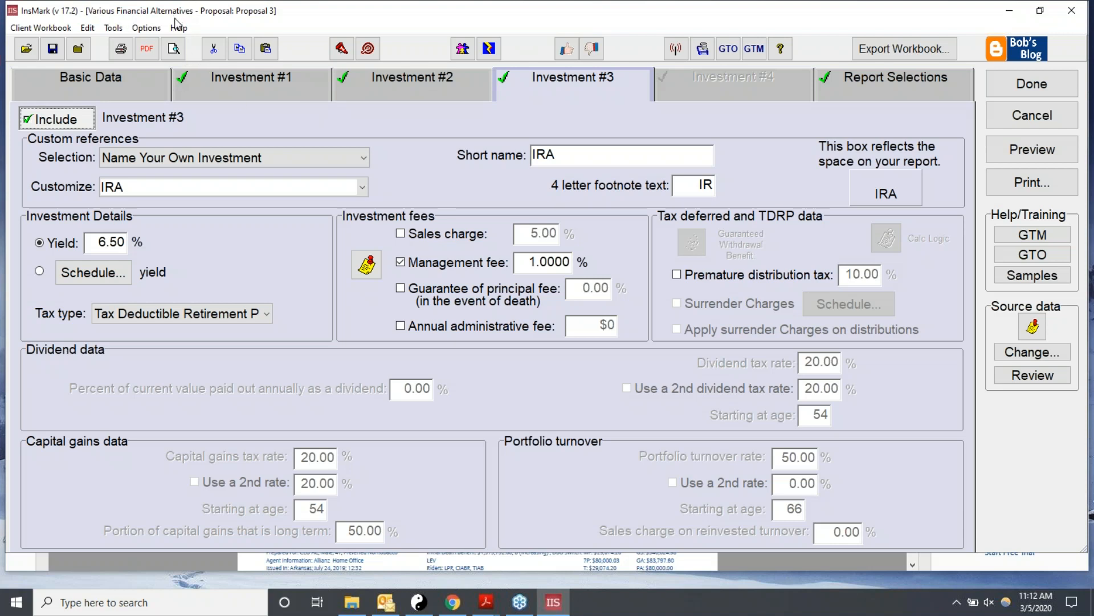
click(1020, 86)
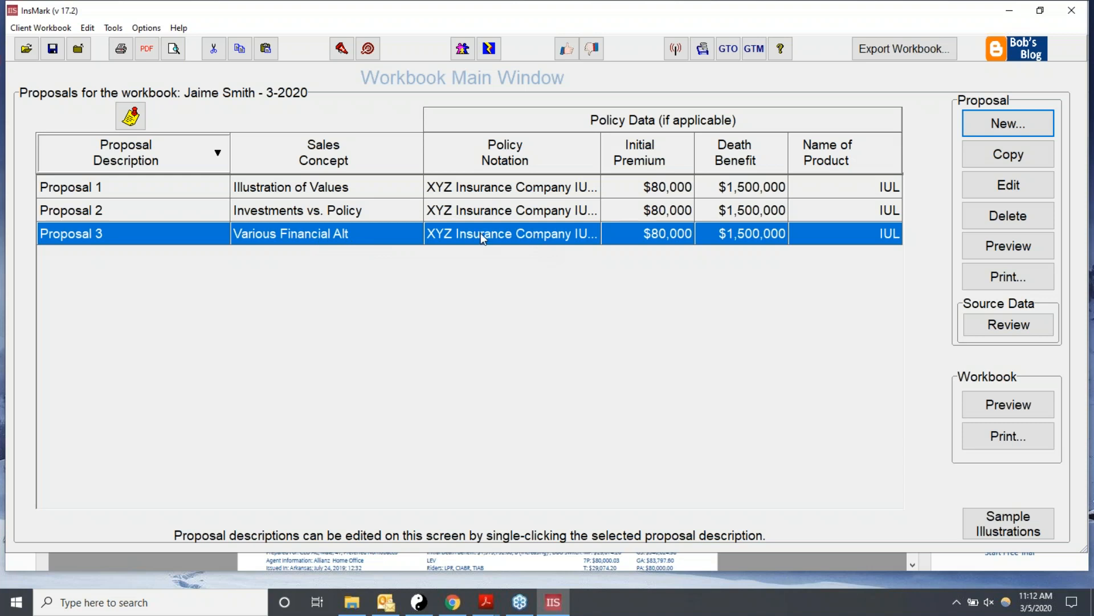
Browse Proposals 2 and 1, reselect Proposal 3, and start a new Proposal 4
click(326, 212)
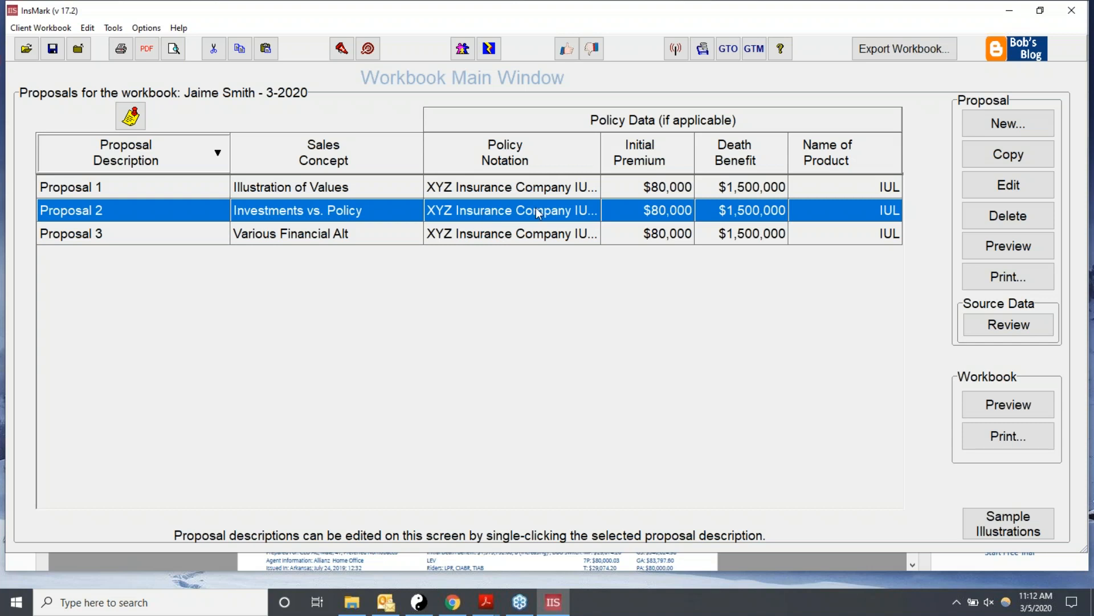
click(348, 192)
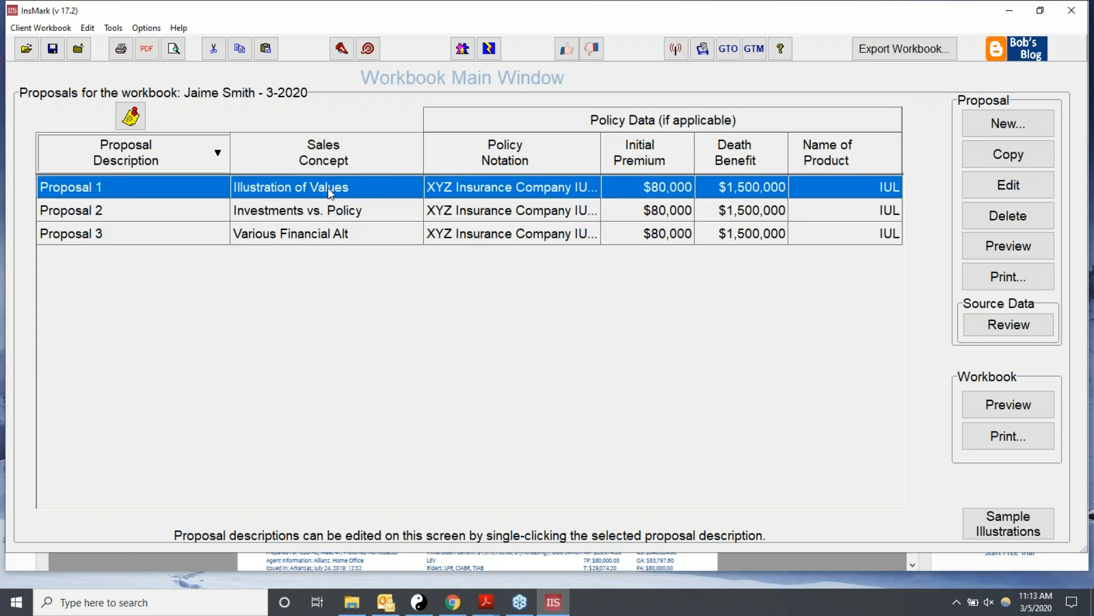
click(325, 236)
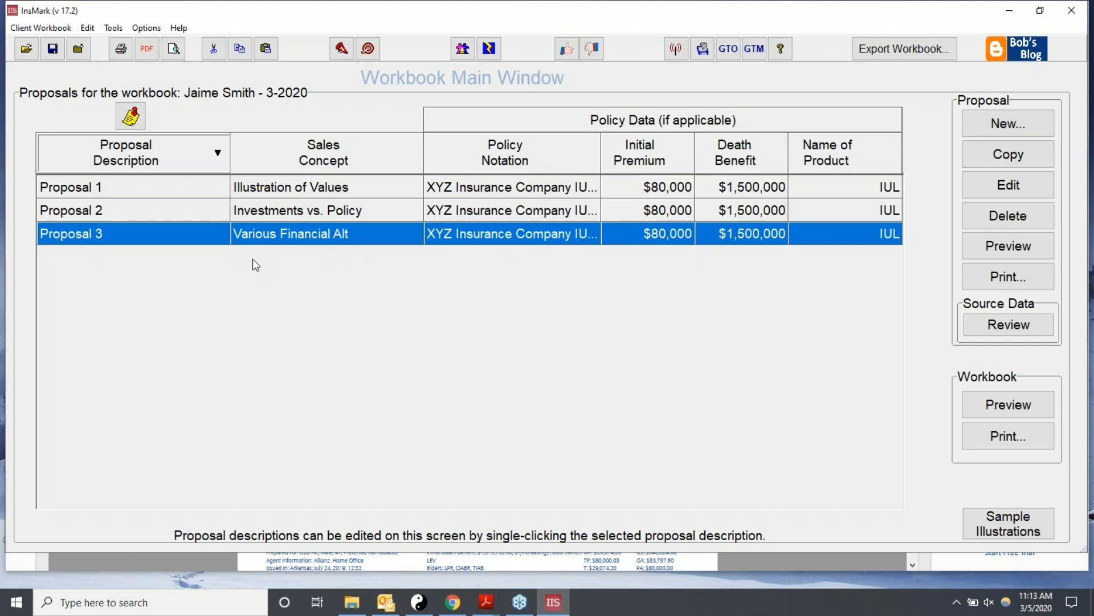
click(1006, 130)
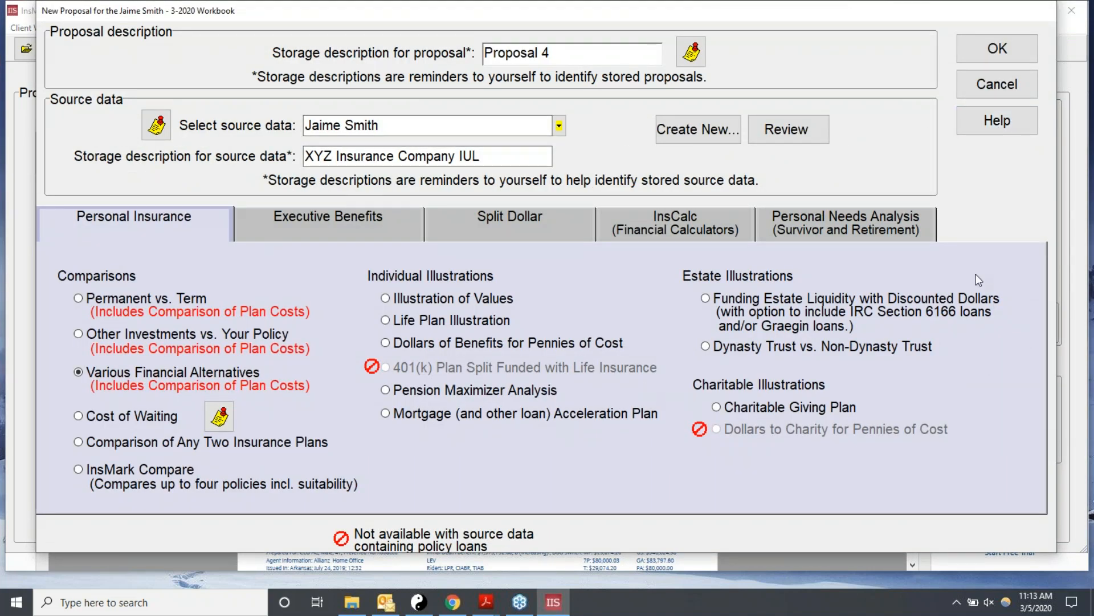
Create the new proposal as a Permanent vs. Term comparison
click(79, 299)
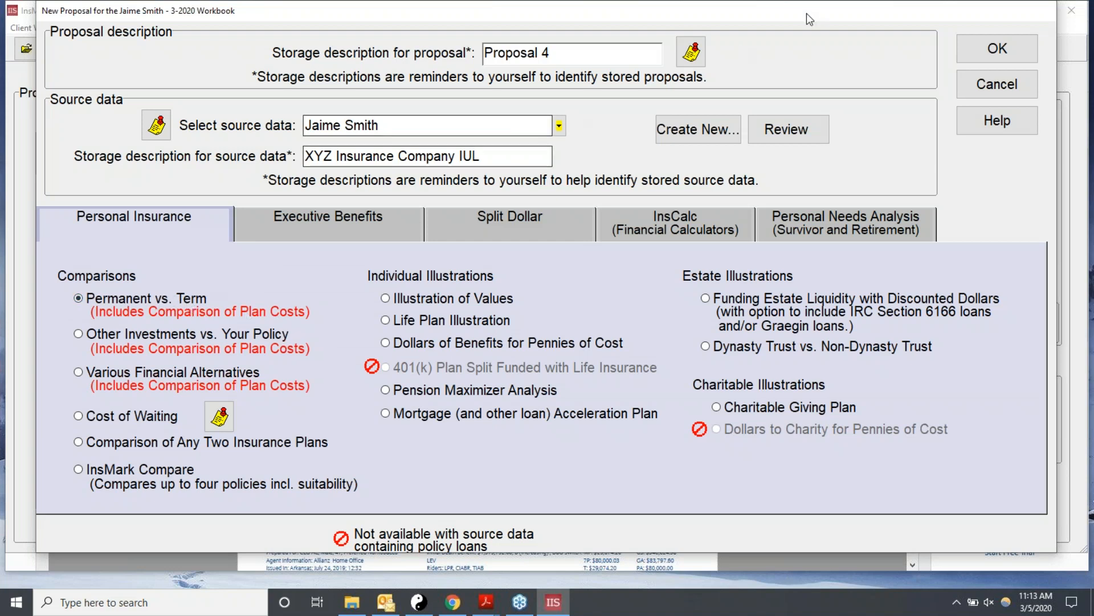
click(987, 51)
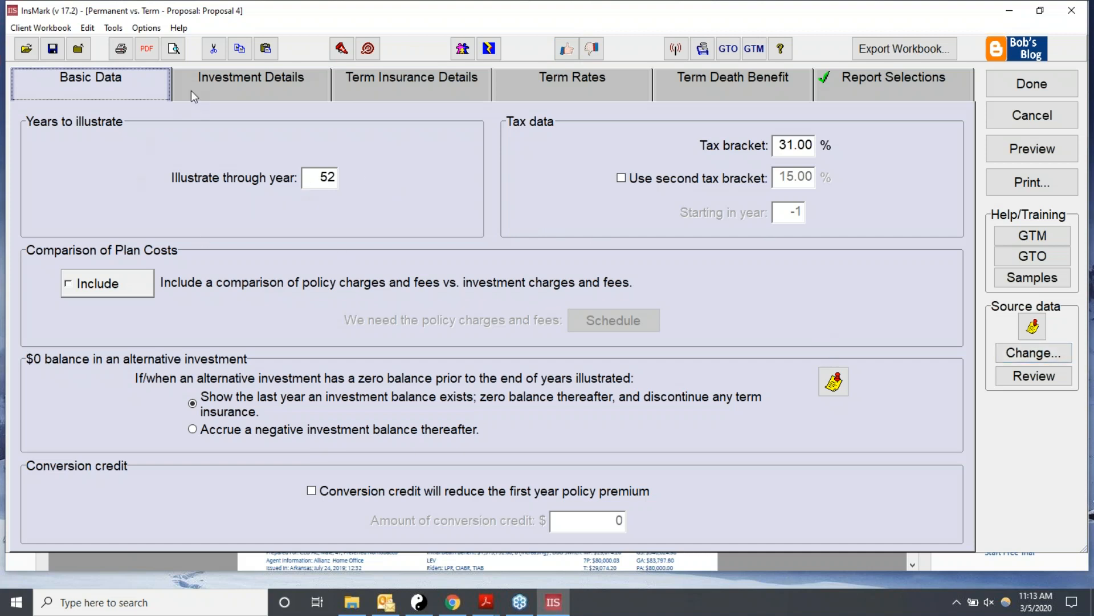
Keep An Equity Account with 6.50 growth and 0.7500 management fee, then go to Term Insurance Details
click(252, 85)
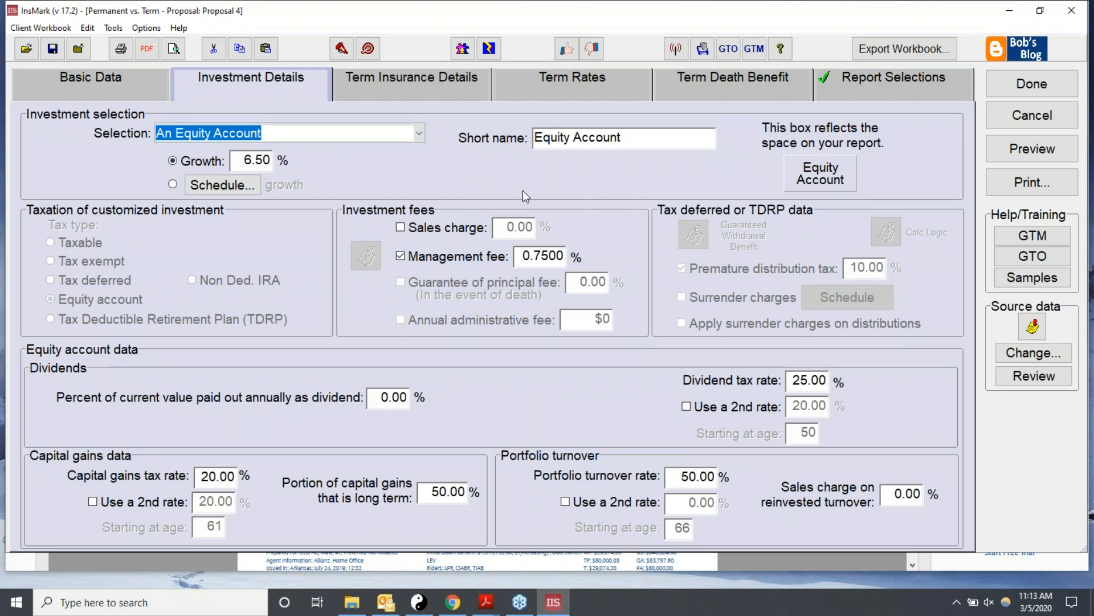
click(419, 134)
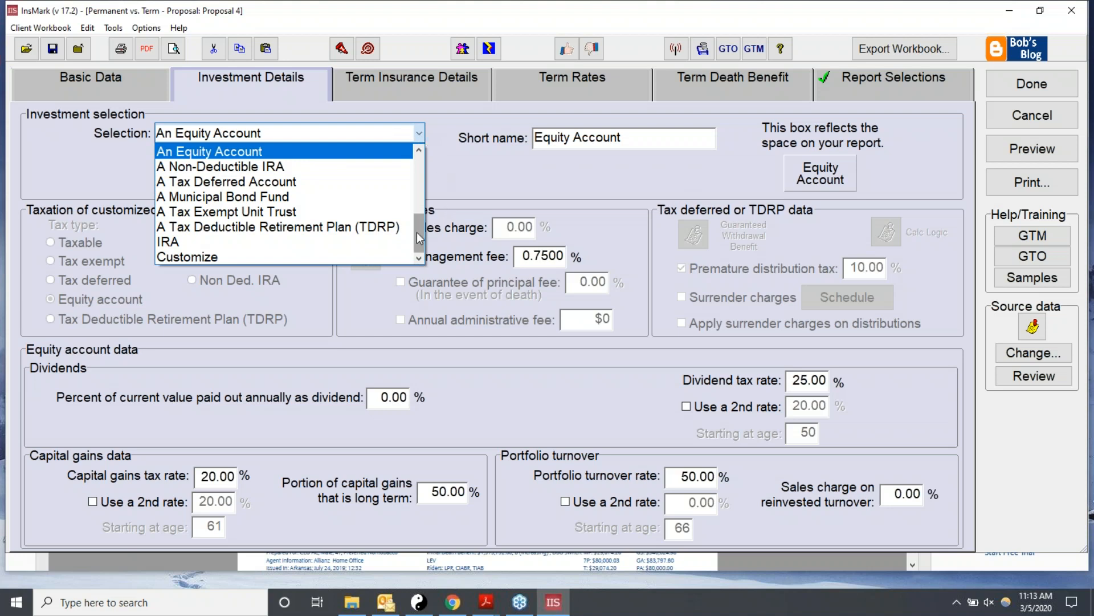
scroll(423, 137, up, 3)
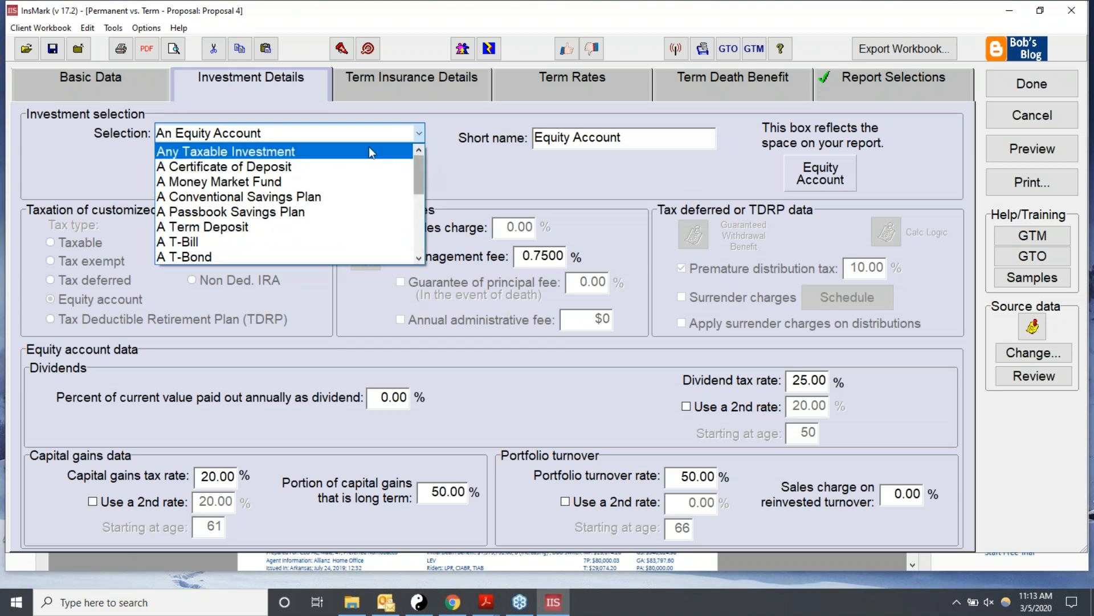
click(503, 183)
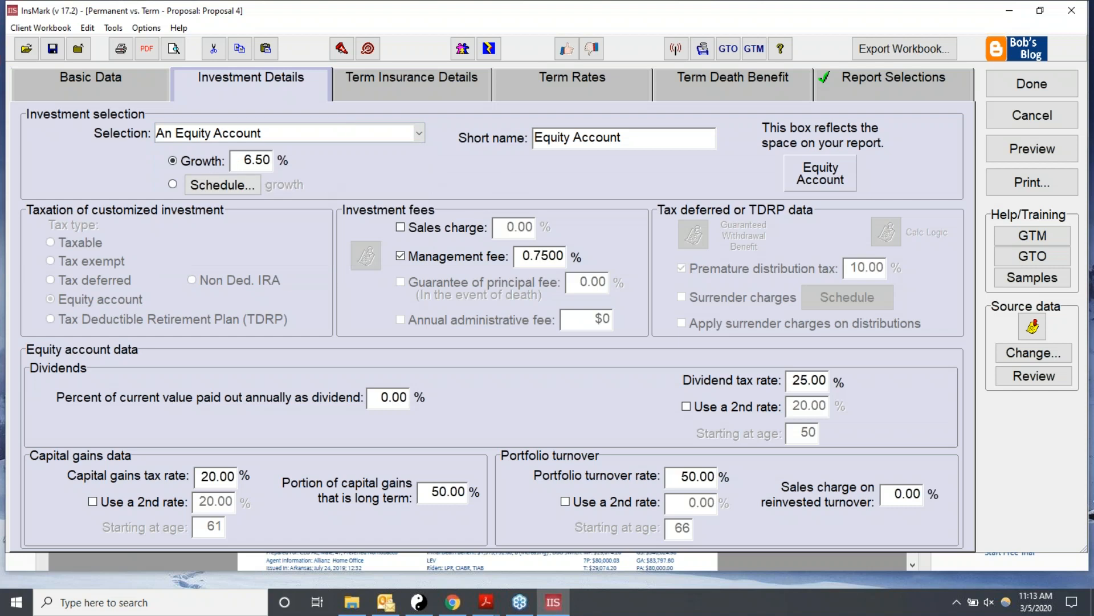
drag(244, 162, 328, 165)
drag(520, 256, 563, 294)
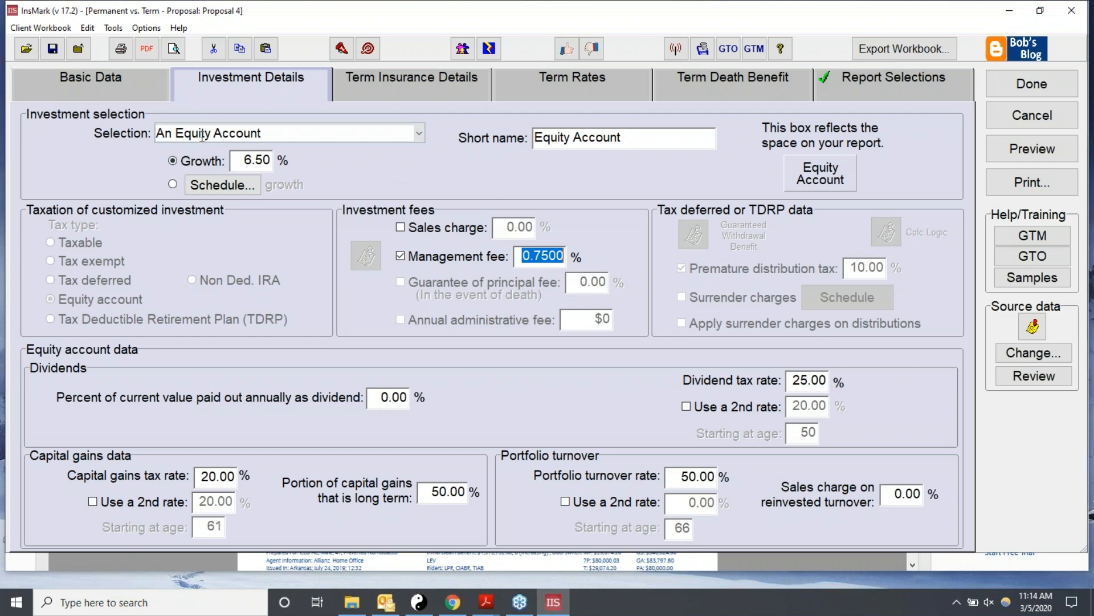
click(416, 84)
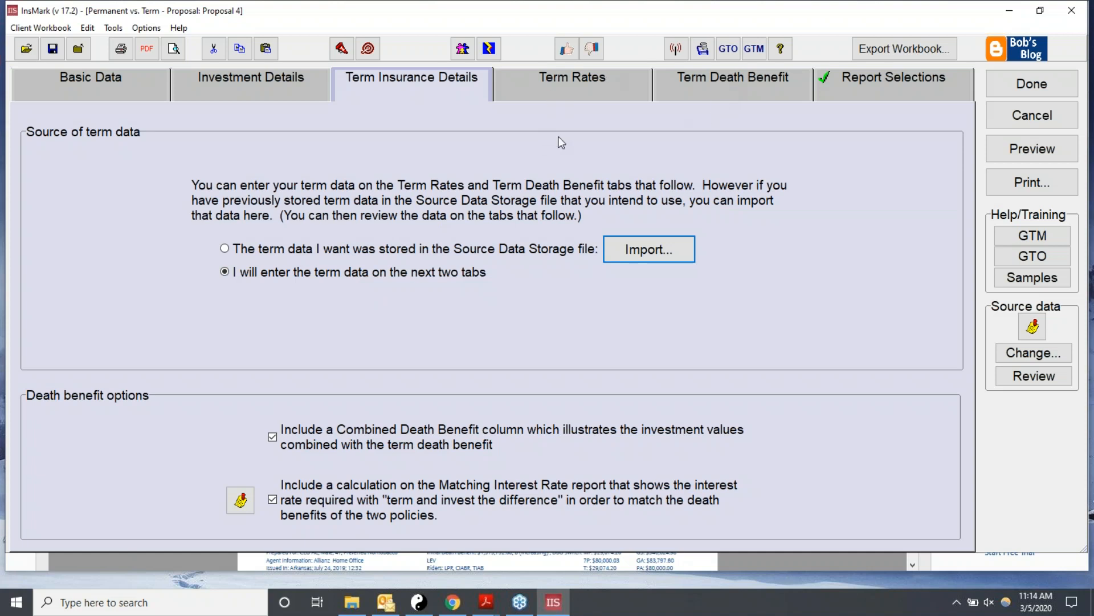
Show Proposal 4's Term Rates page with the SAMPLE ART RATES schedule
click(540, 80)
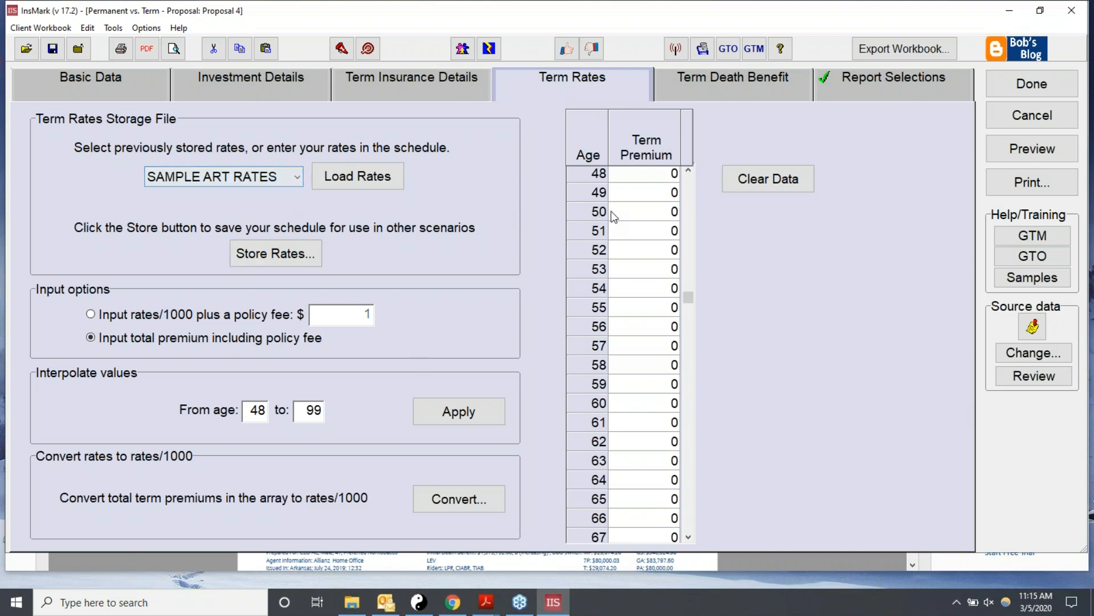
click(637, 174)
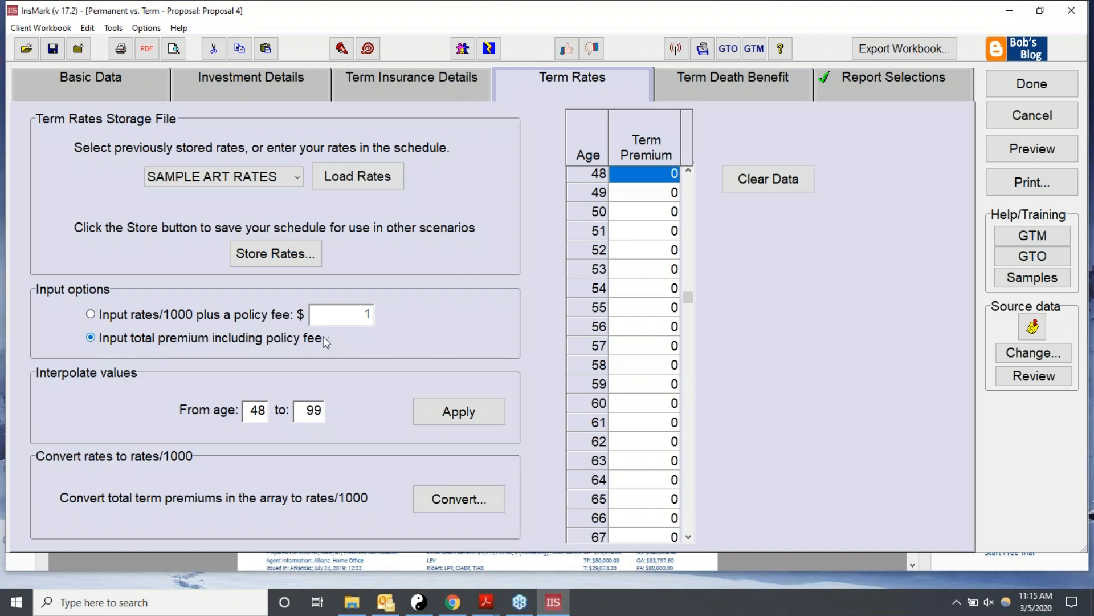
click(91, 314)
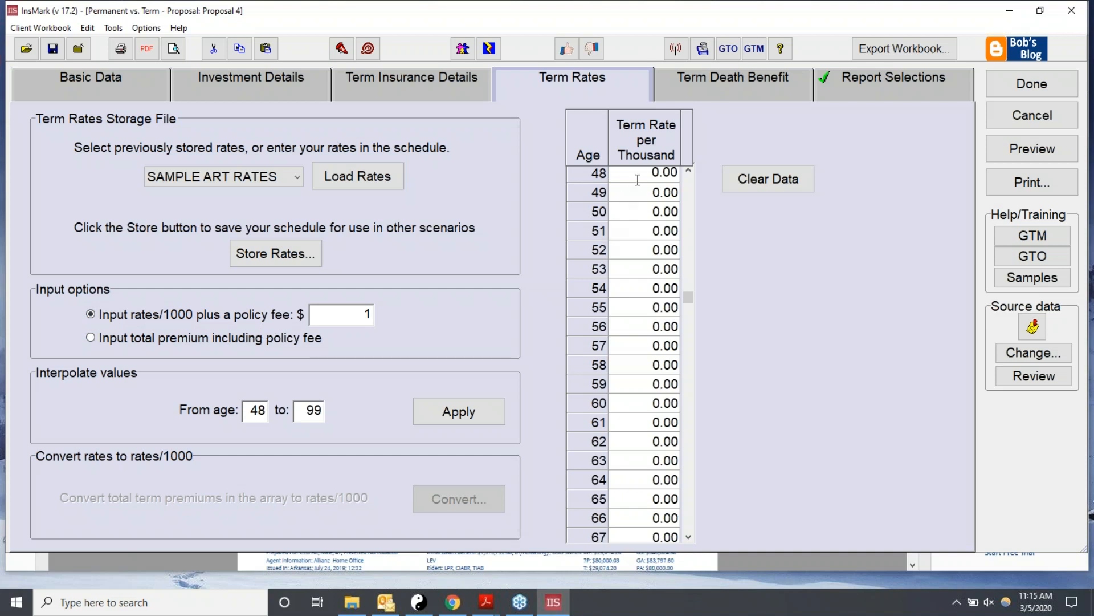
click(669, 175)
text(0.53)
key(BackSpace)
key(BackSpace)
key(BackSpace)
key(BackSpace)
click(99, 339)
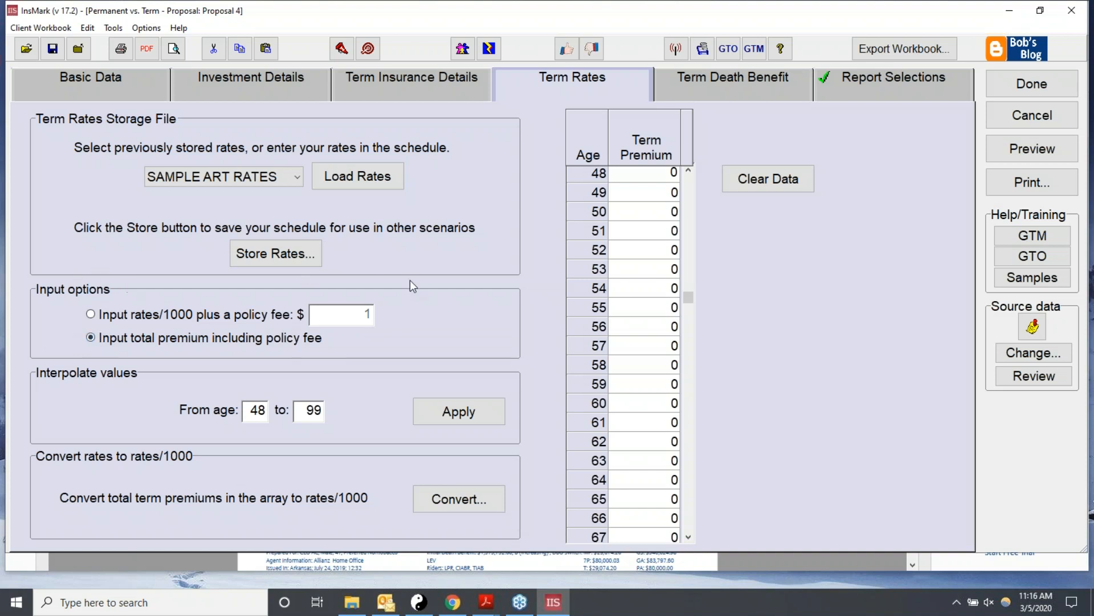
Enter 1,000 as the age-48 term premium and fill it down through age 65
click(627, 173)
text(1000)
click(651, 193)
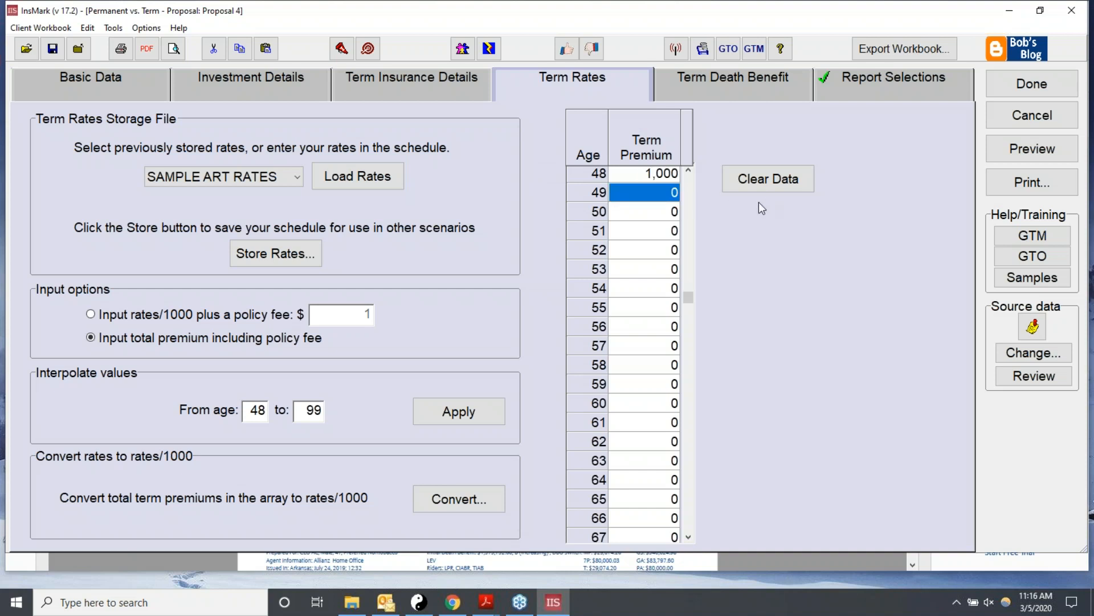
key(F4)
key(F4)
key(F4)
key(F4)
key(F4)
key(F4)
key(F4)
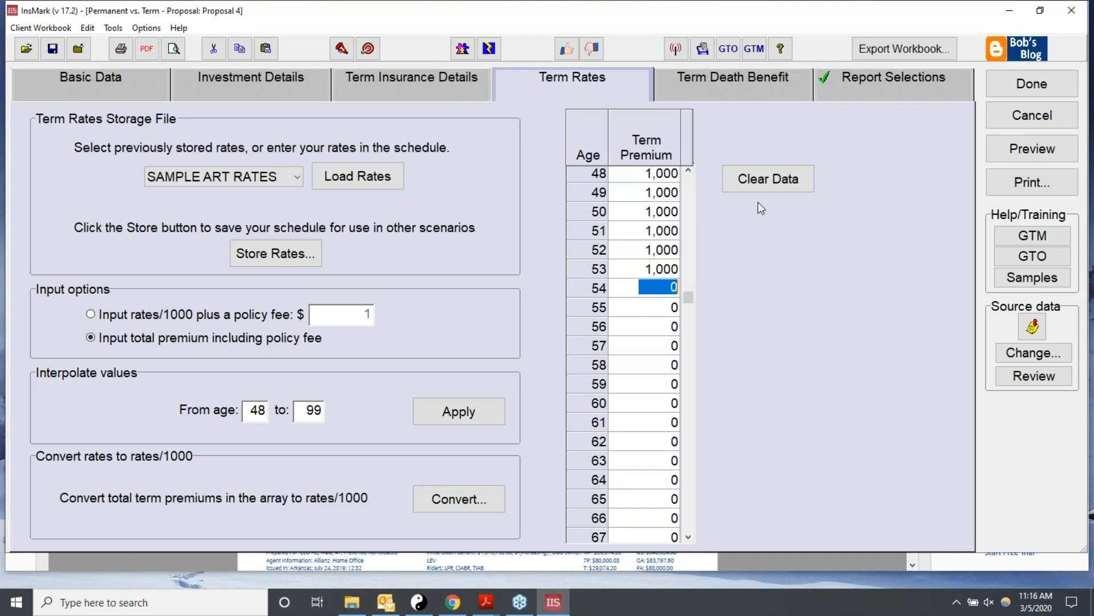
key(F4)
key(F4)
key(F4)
key(F4)
key(F4)
key(F4)
key(F4)
key(F4)
key(F4)
key(F4)
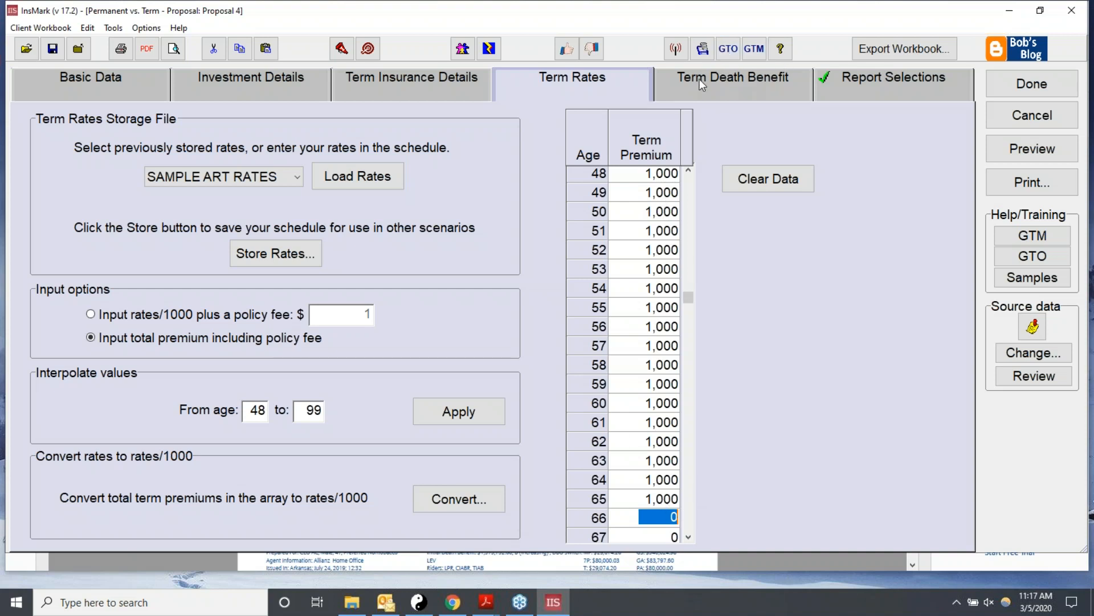
click(730, 81)
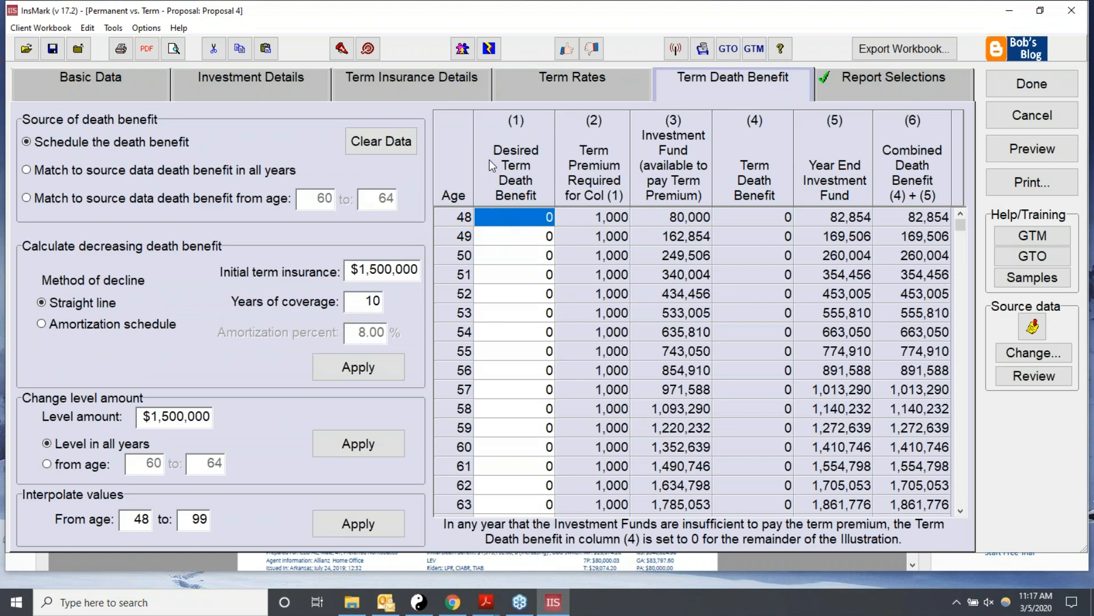
Enter 1,500,000 as the age-48 desired term death benefit and carry it down the later ages
click(515, 218)
text(1500000)
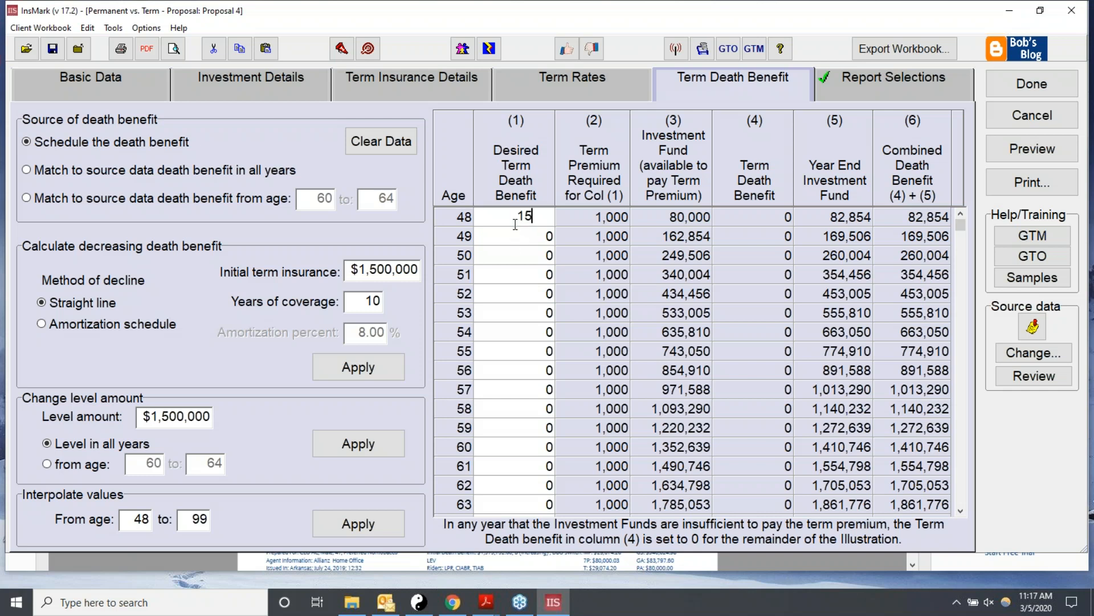
key(Return)
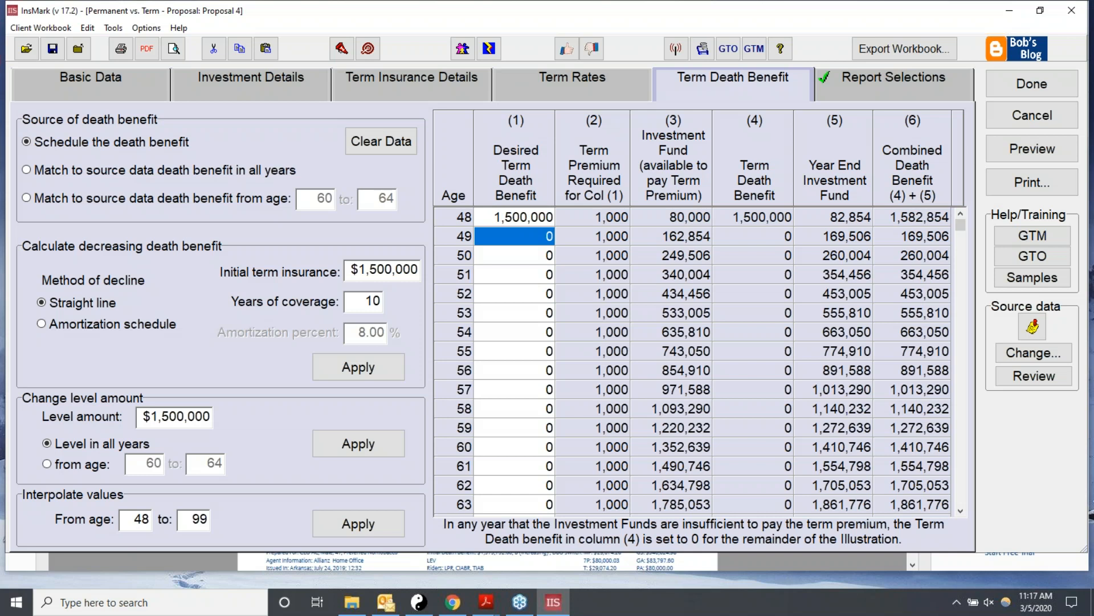
key(ctrl+d)
key(ctrl+d)
key(ctrl+d)
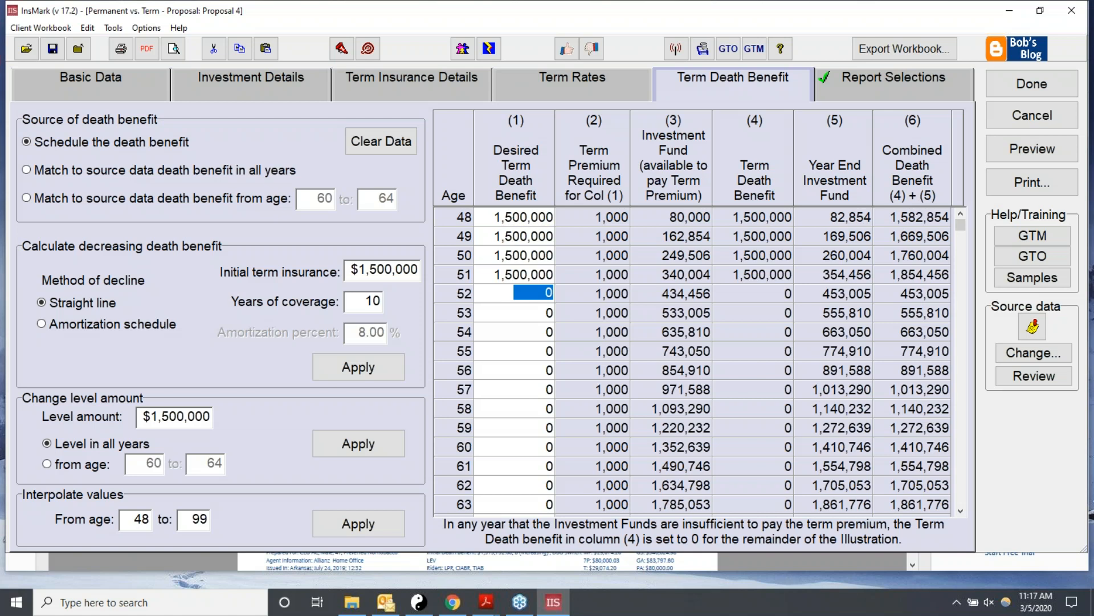
key(ctrl+d)
key(ctrl+d)
key(ctrl+d)
key(ctrl+d)
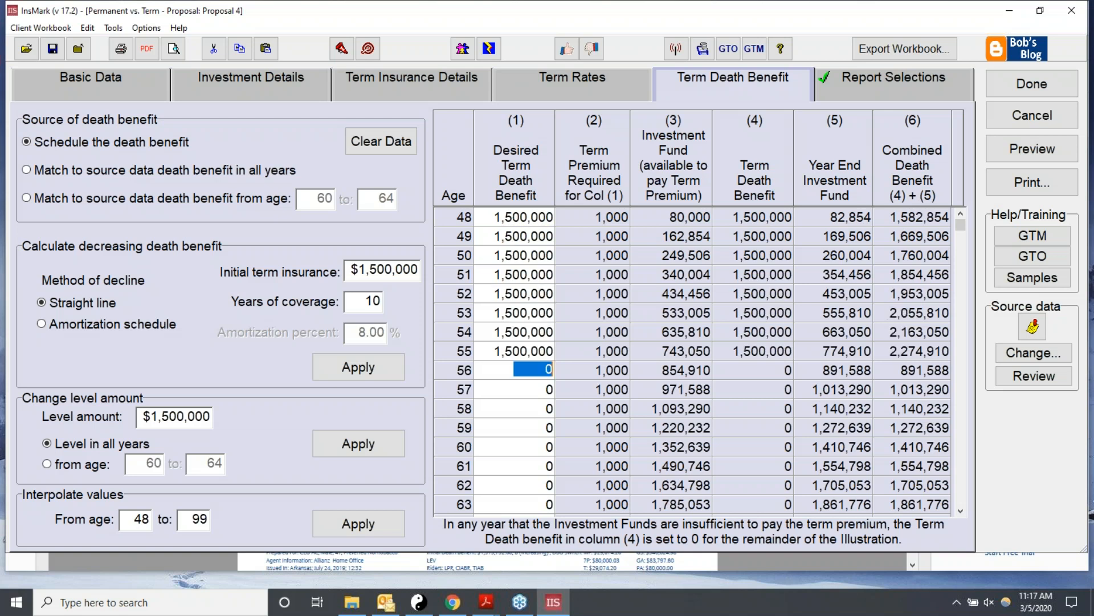
key(ctrl+d)
key(ctrl+d)
key(ctrl+d)
key(ctrl+d)
key(ctrl+d)
key(ctrl+d)
key(ctrl+d)
key(ctrl+d)
key(ctrl+d)
key(ctrl+d)
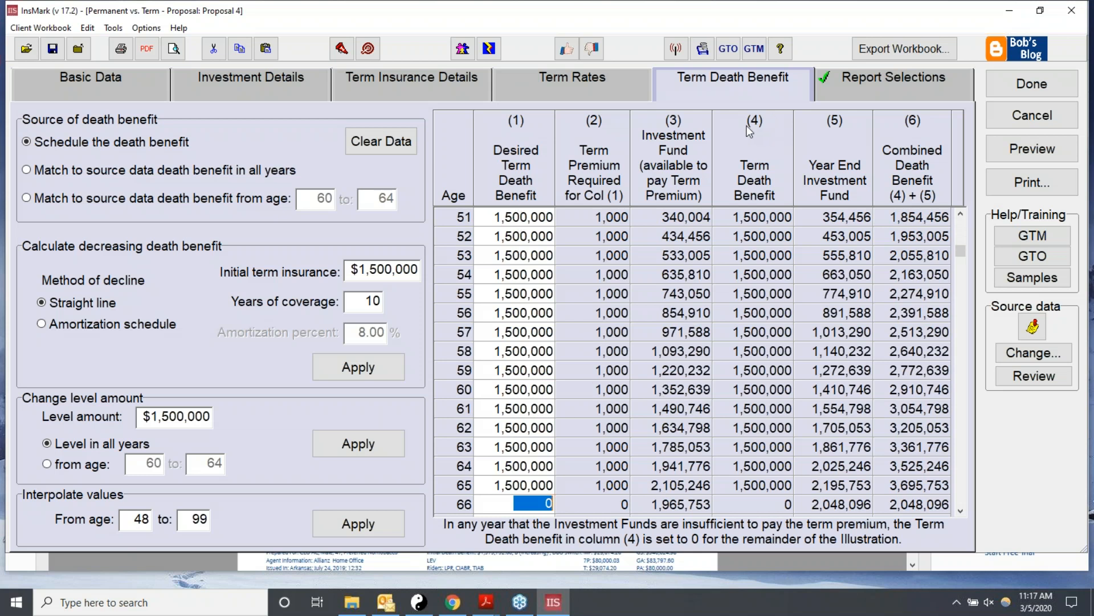
Restore default report selections and quick-preview Proposal 4's Comparison of Values report
click(869, 80)
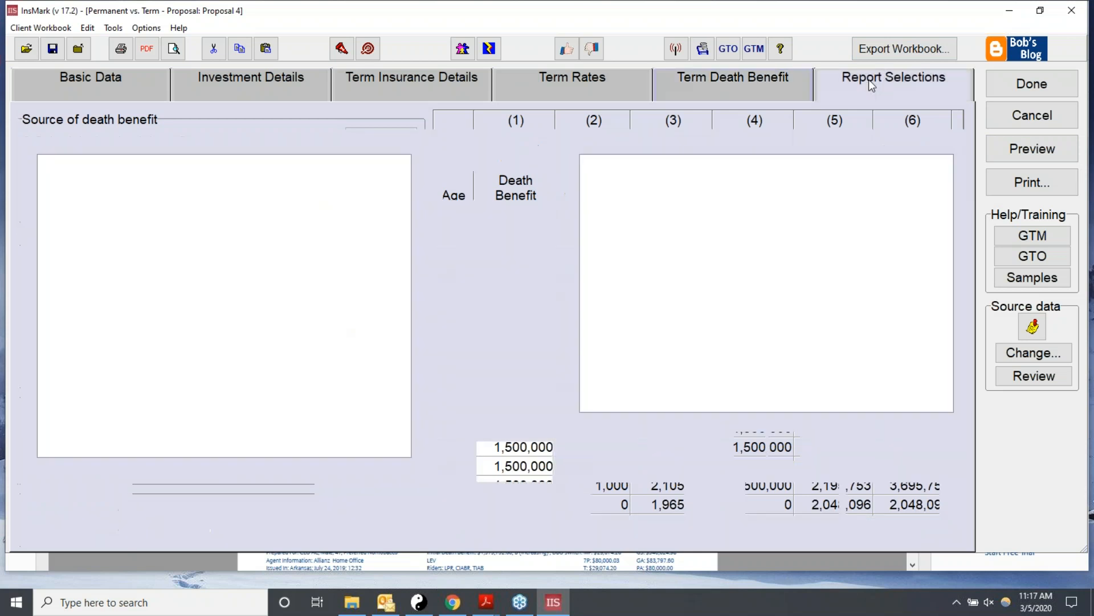
click(880, 509)
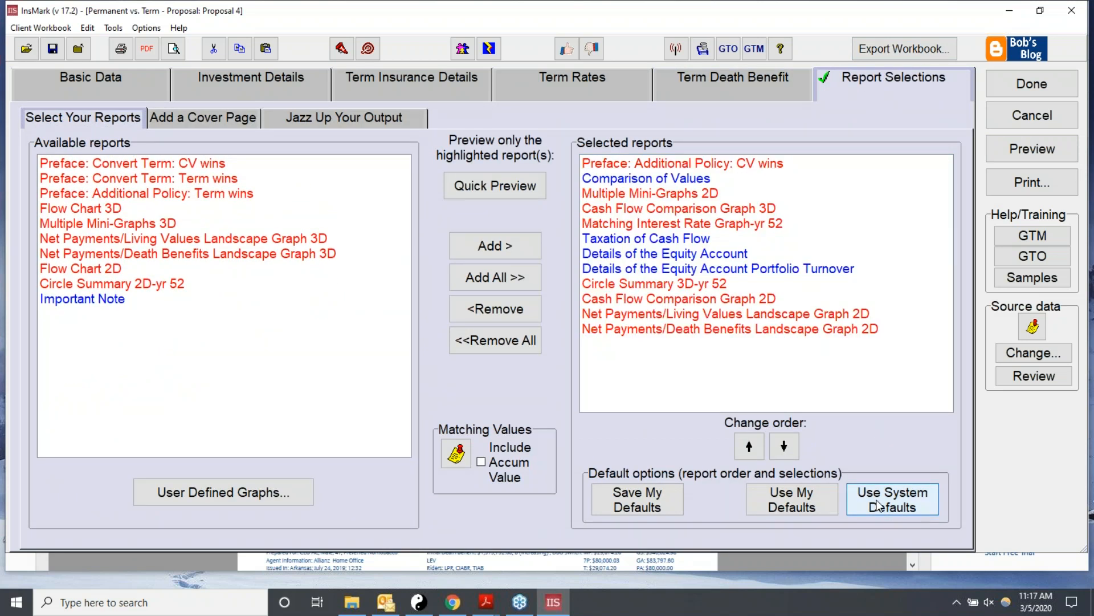
click(627, 179)
click(491, 187)
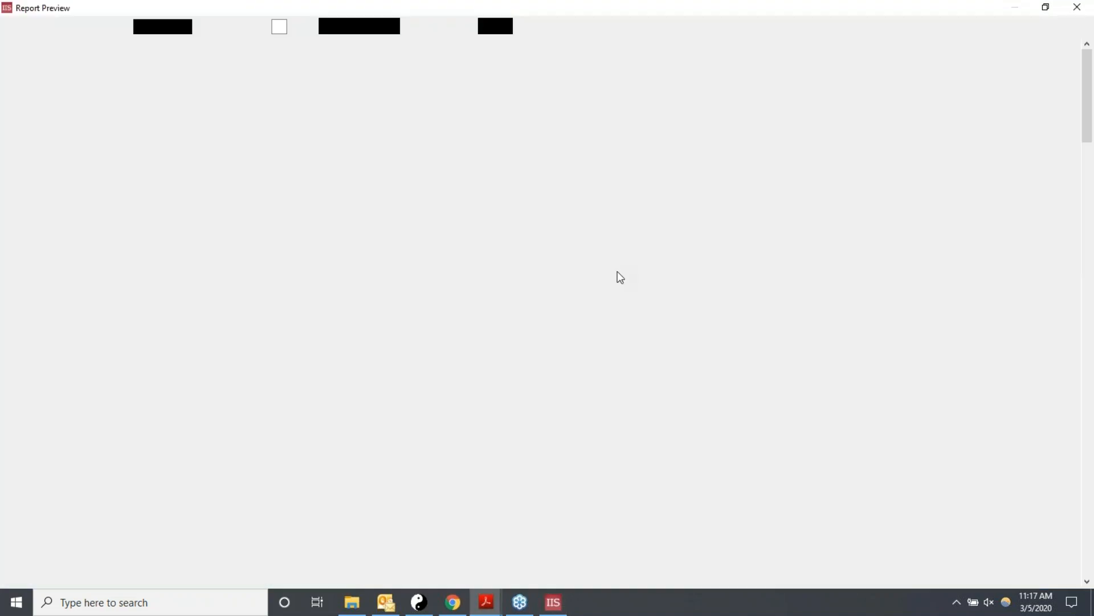
scroll(616, 271, down, 5)
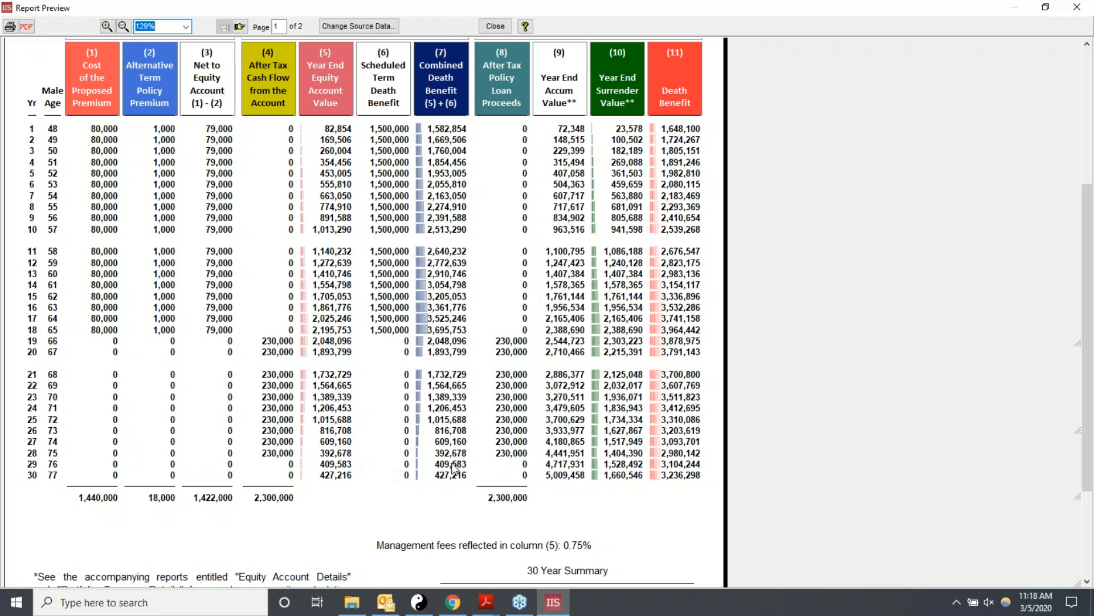
scroll(952, 286, up, 3)
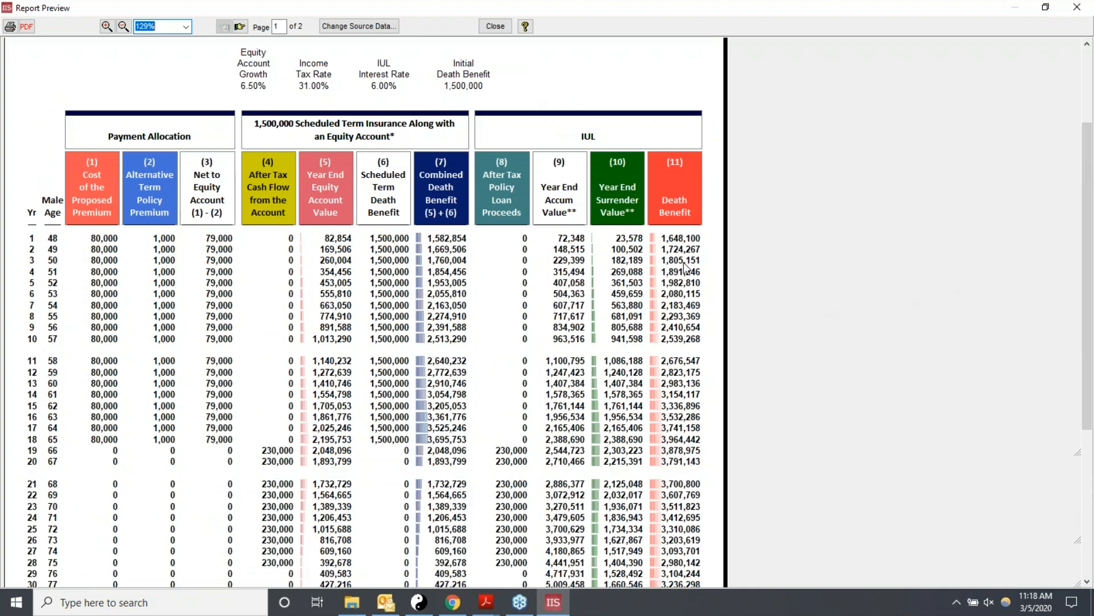
click(489, 25)
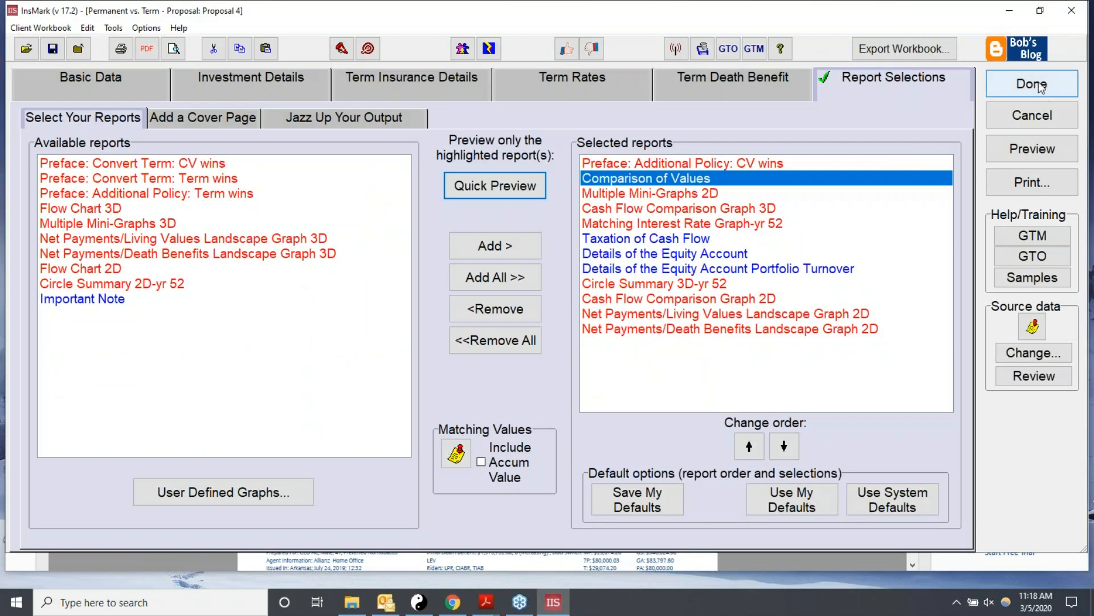
Close Proposal 4 and select Proposal 2 in the workbook list for duplicating
click(1039, 84)
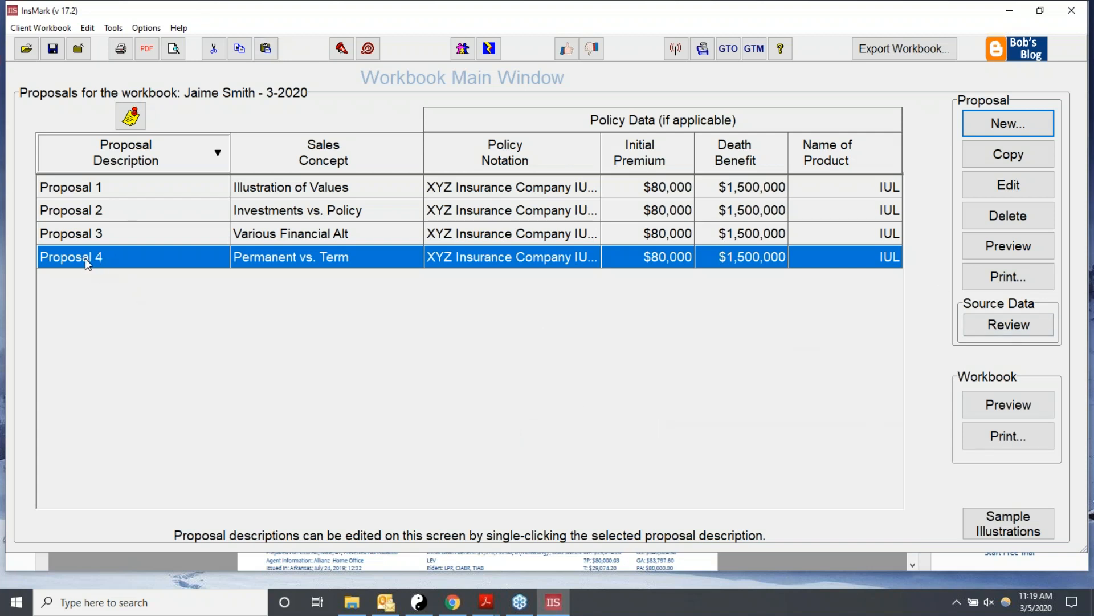
click(99, 212)
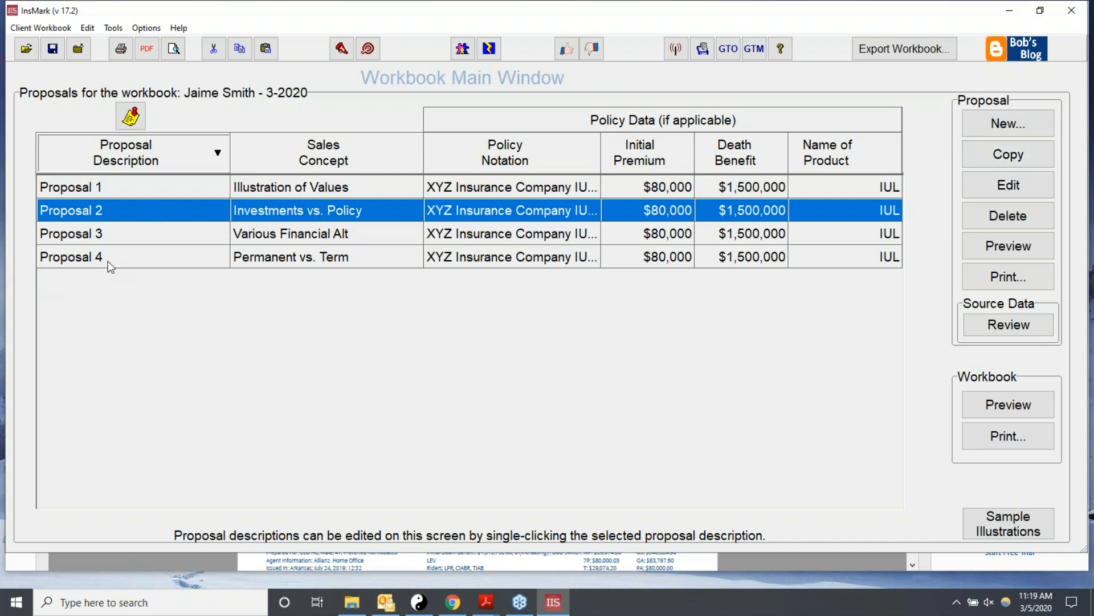
Copy Proposal 2 into a new proposal with the description changed to 'Proposal 5'
click(995, 159)
click(510, 300)
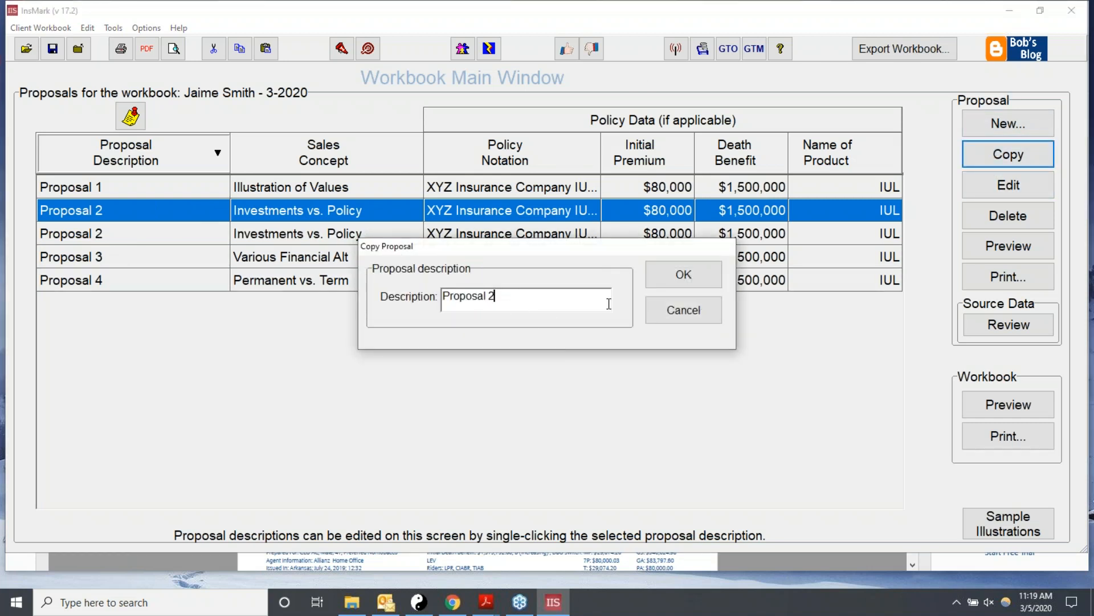
key(BackSpace)
text(5)
click(683, 274)
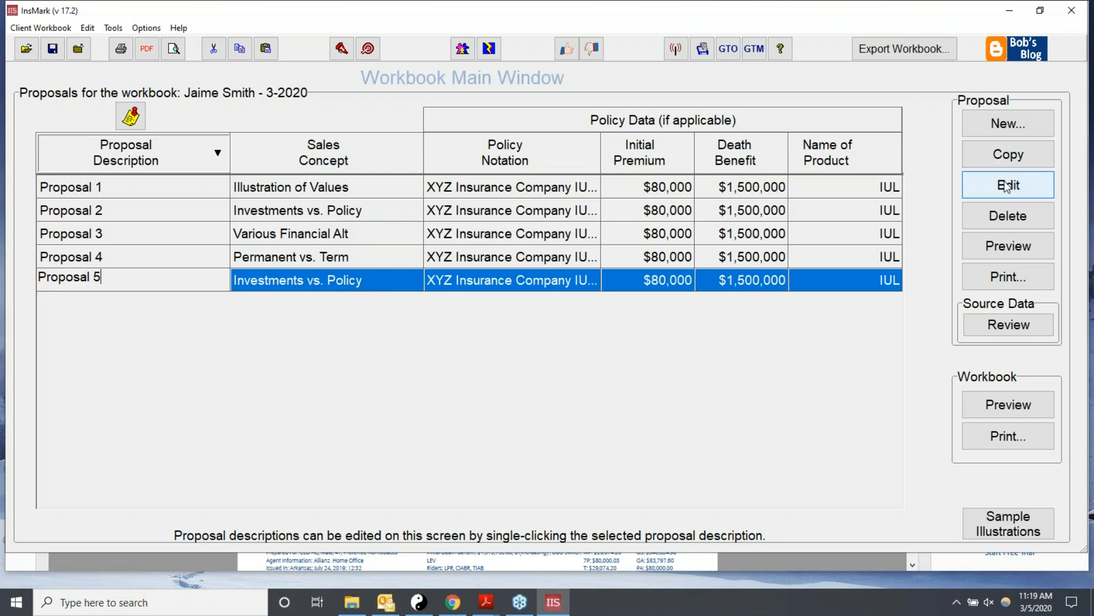
Edit Proposal 5 and tick Include under Comparison of Plan Costs on Basic Data
click(981, 189)
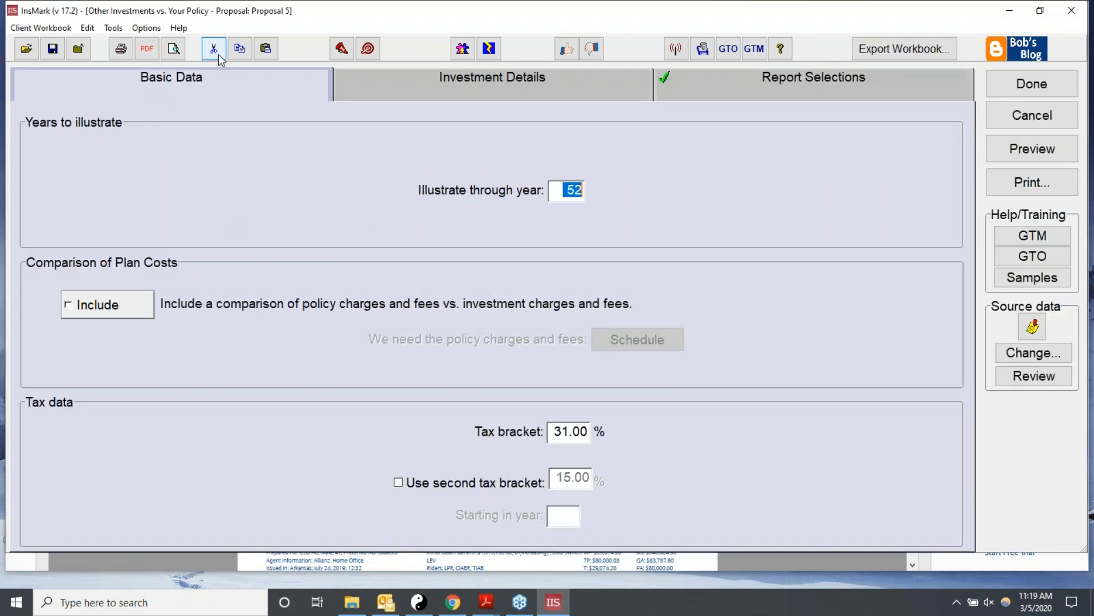
click(68, 305)
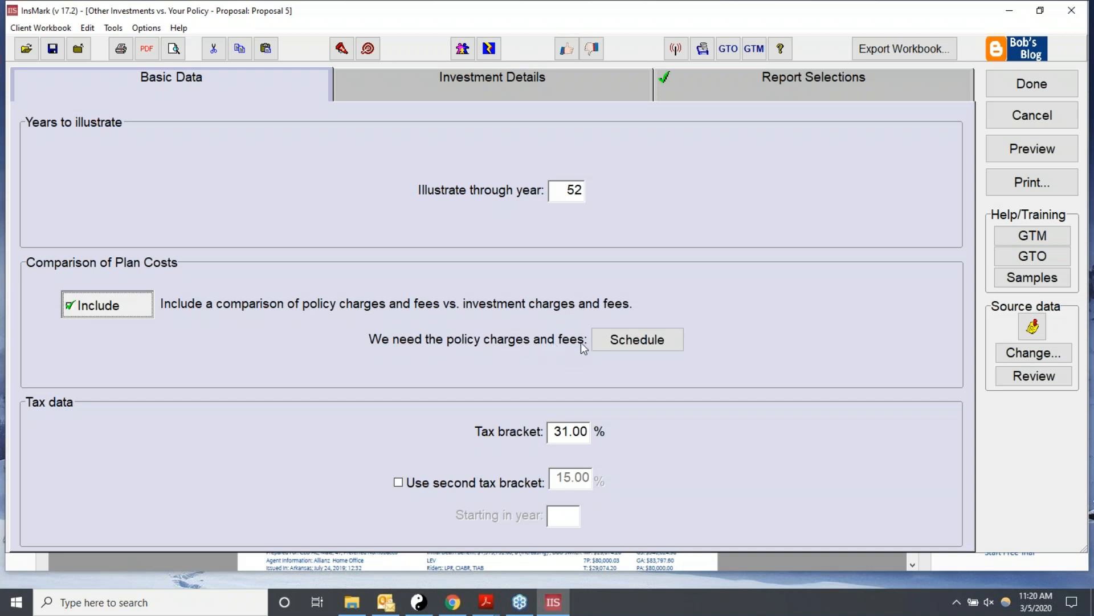
click(646, 348)
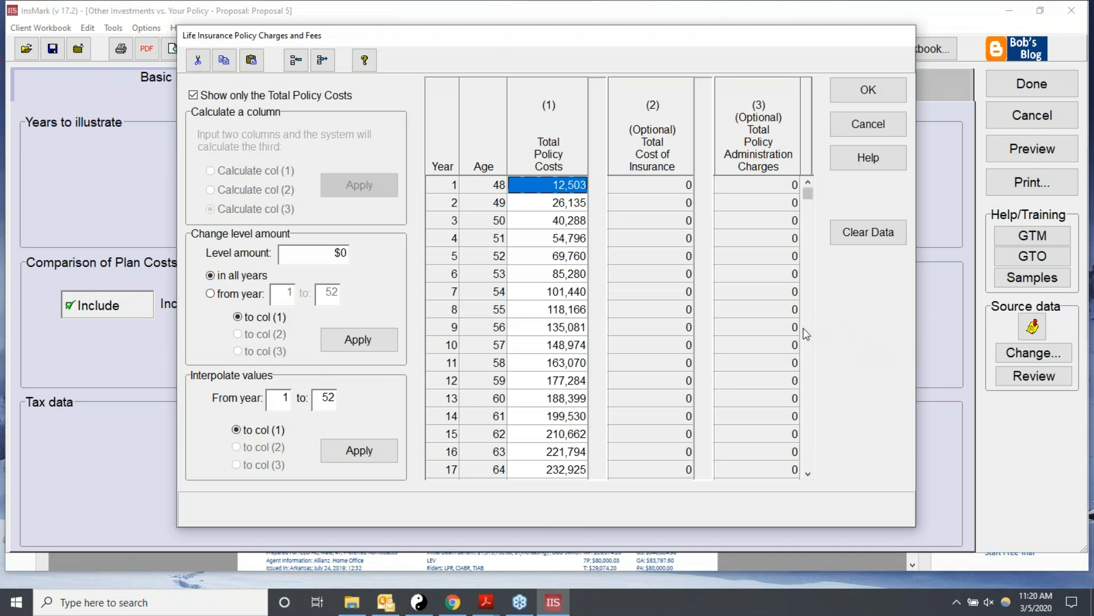
click(885, 242)
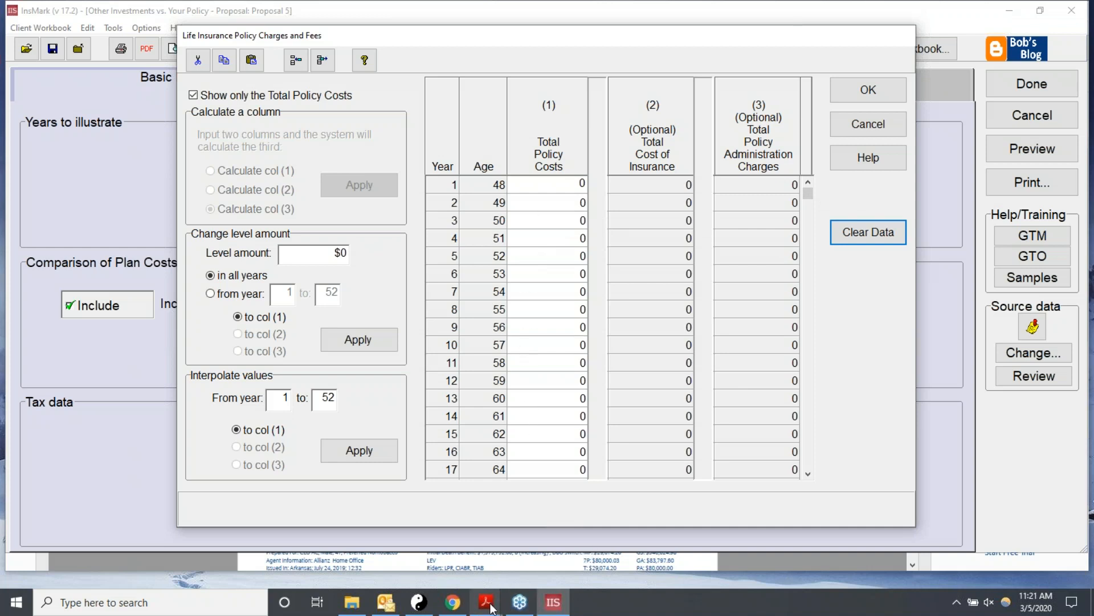
Bring the Sample IUL illustration PDF forward, zoom in and scroll through the page
mouse_move(486, 602)
click(621, 546)
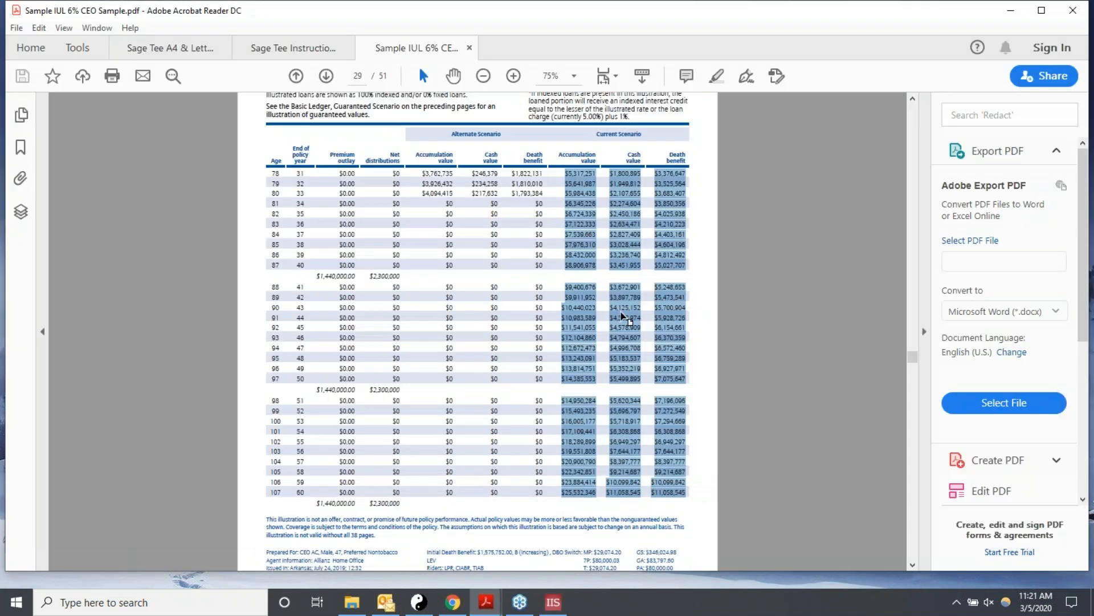
scroll(509, 104, down, 10)
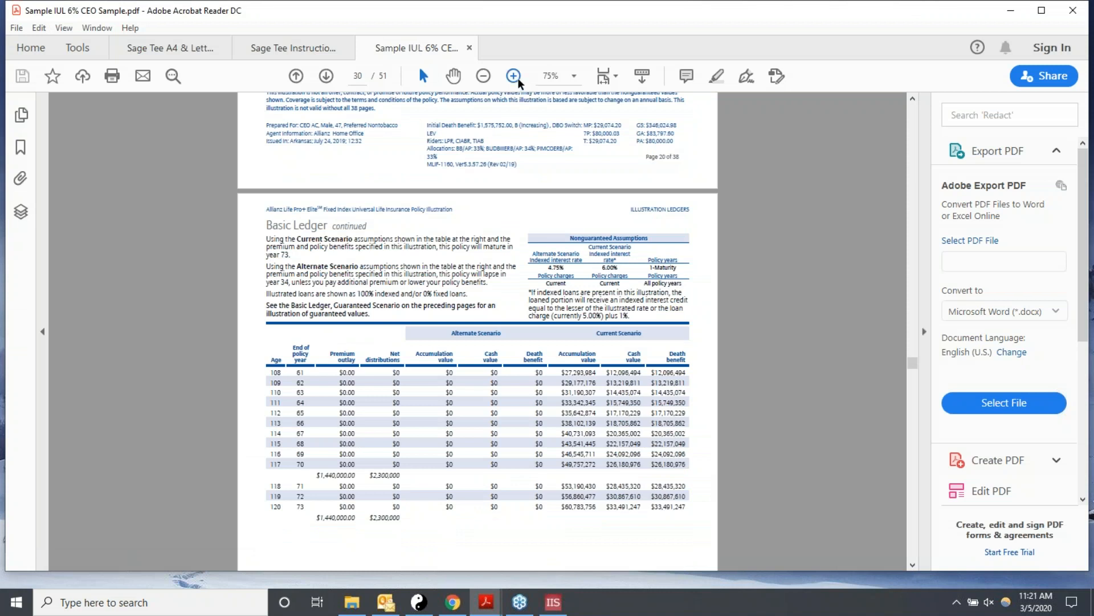
click(516, 79)
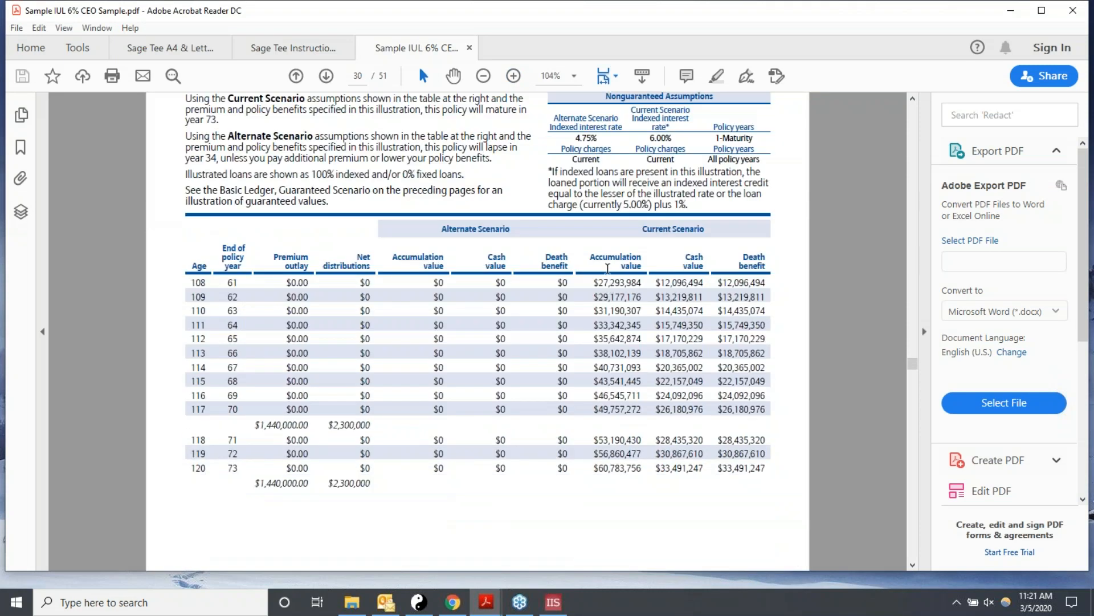
scroll(610, 271, down, 12)
scroll(622, 298, down, 12)
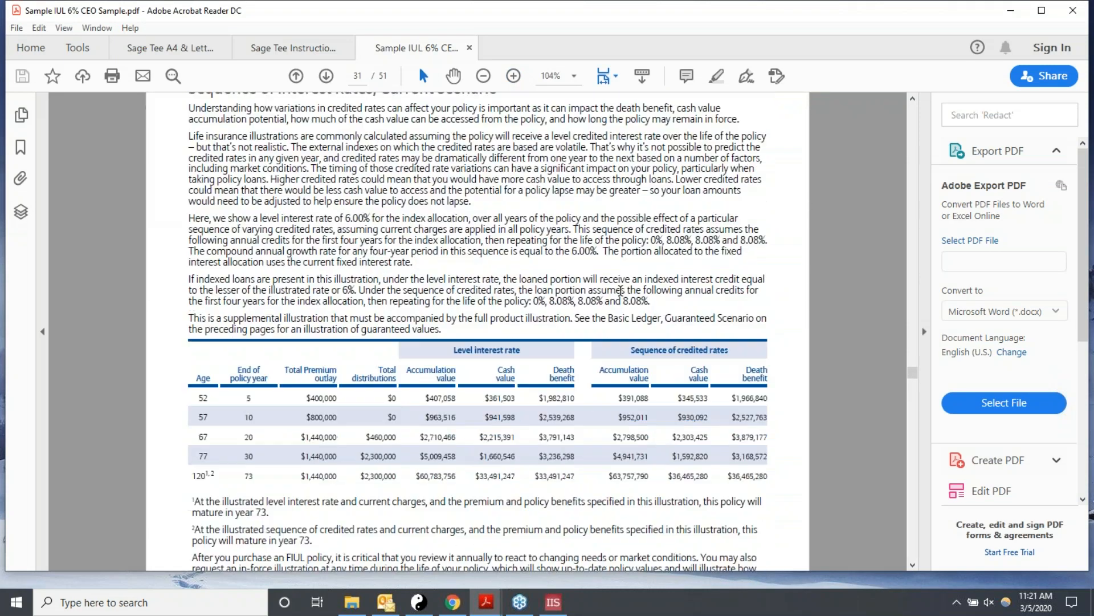
scroll(622, 299, down, 3)
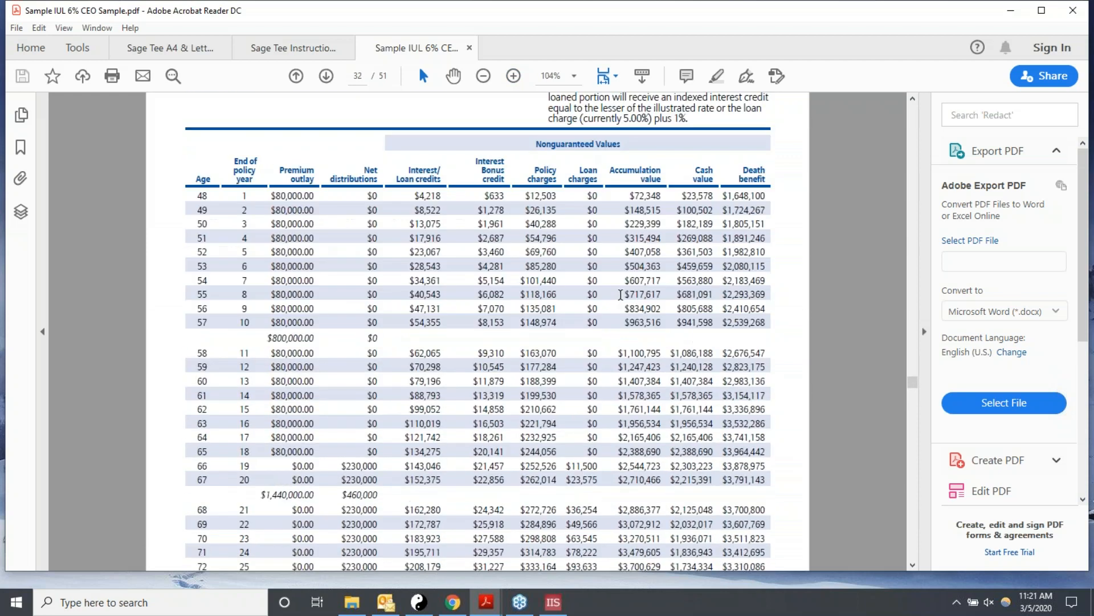
scroll(621, 294, down, 6)
scroll(621, 294, up, 7)
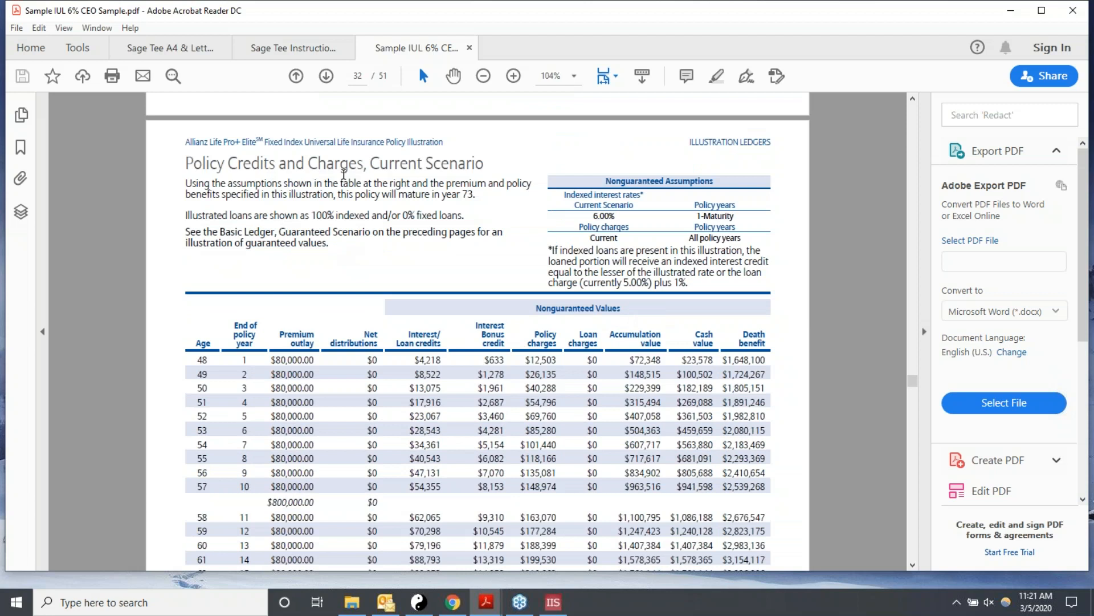
scroll(345, 175, down, 5)
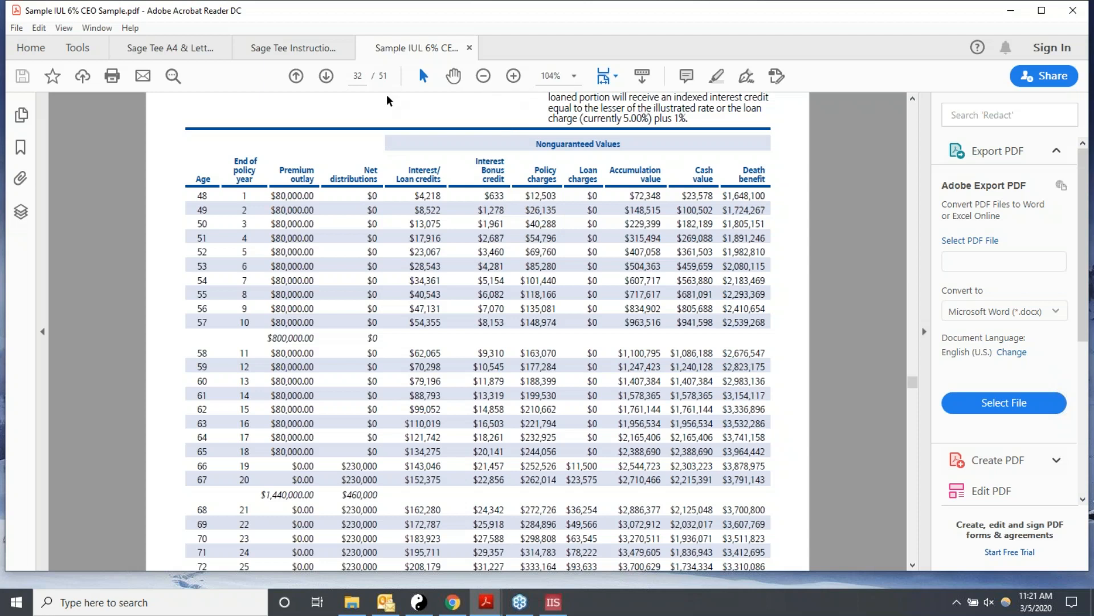
scroll(495, 252, down, 1)
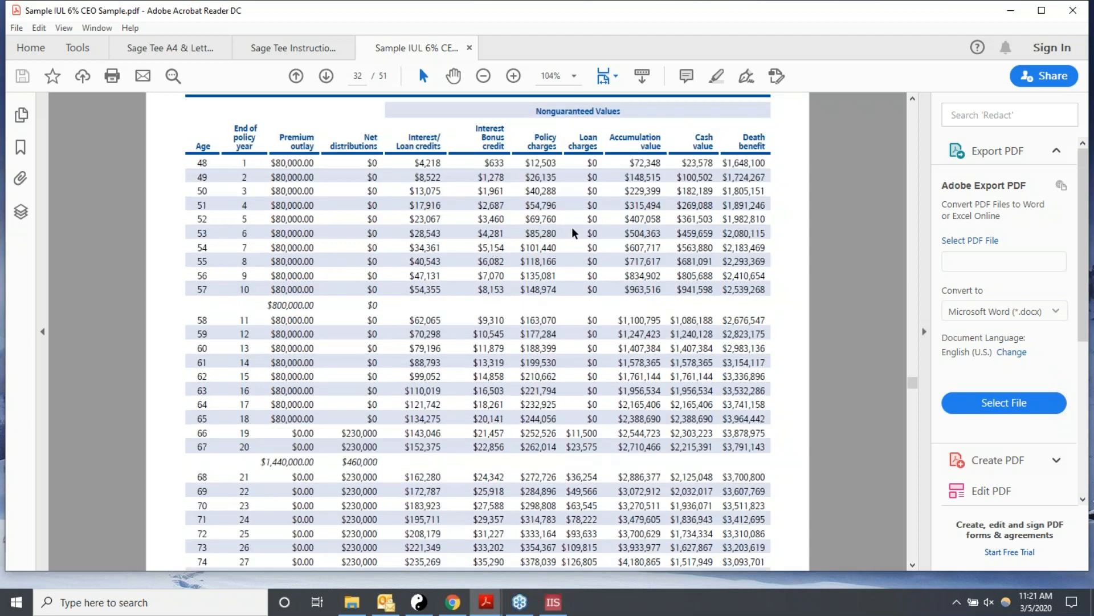
scroll(572, 233, down, 2)
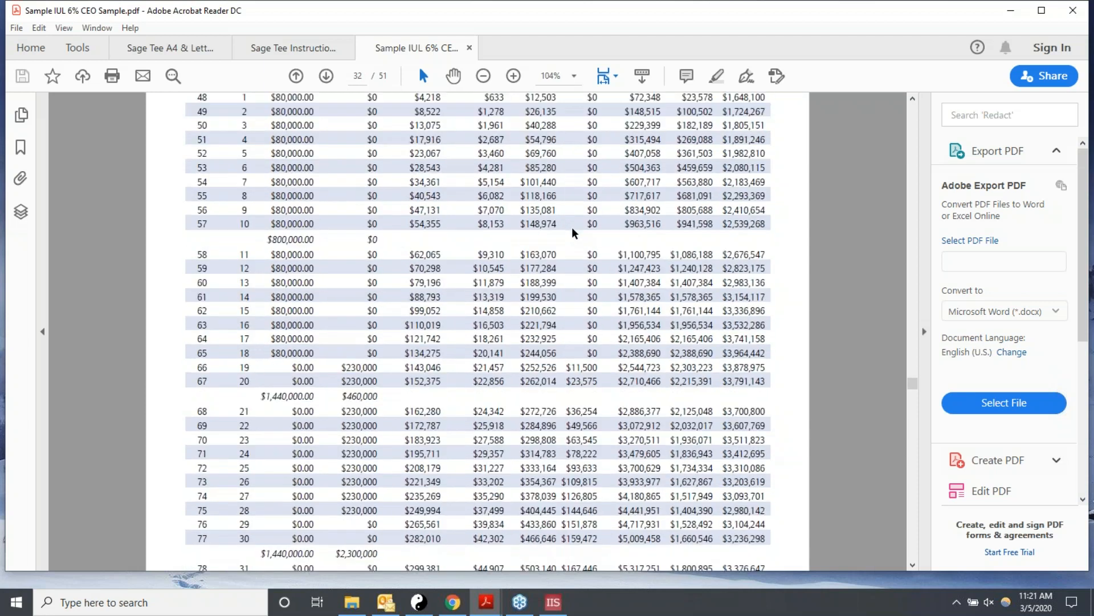
scroll(572, 227, up, 1)
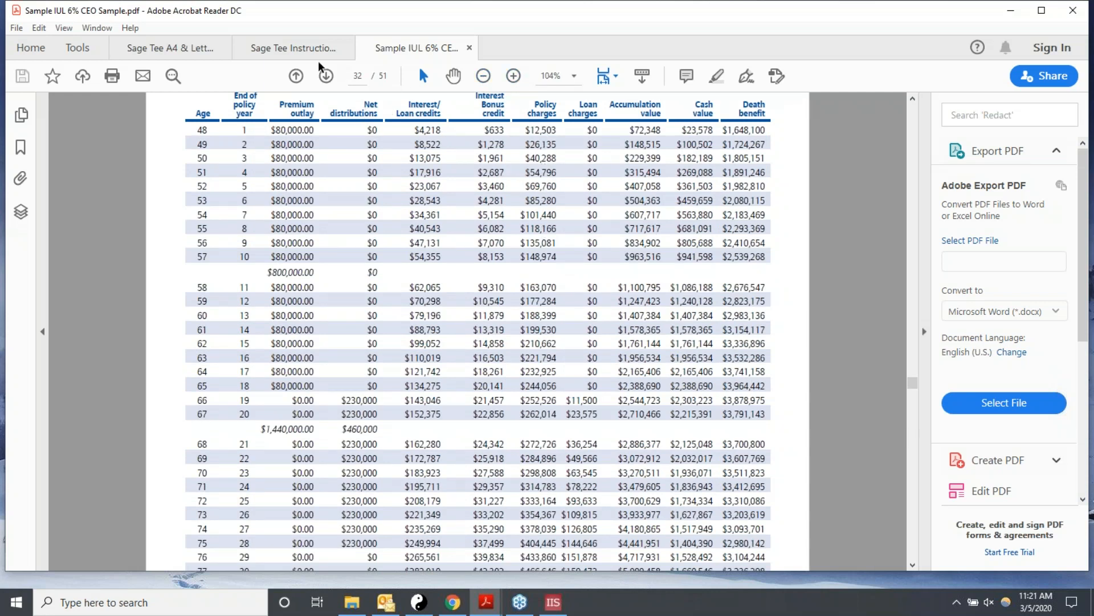
Advance to page 35, the Policy Charges Ledger, Current Scenario table
click(327, 74)
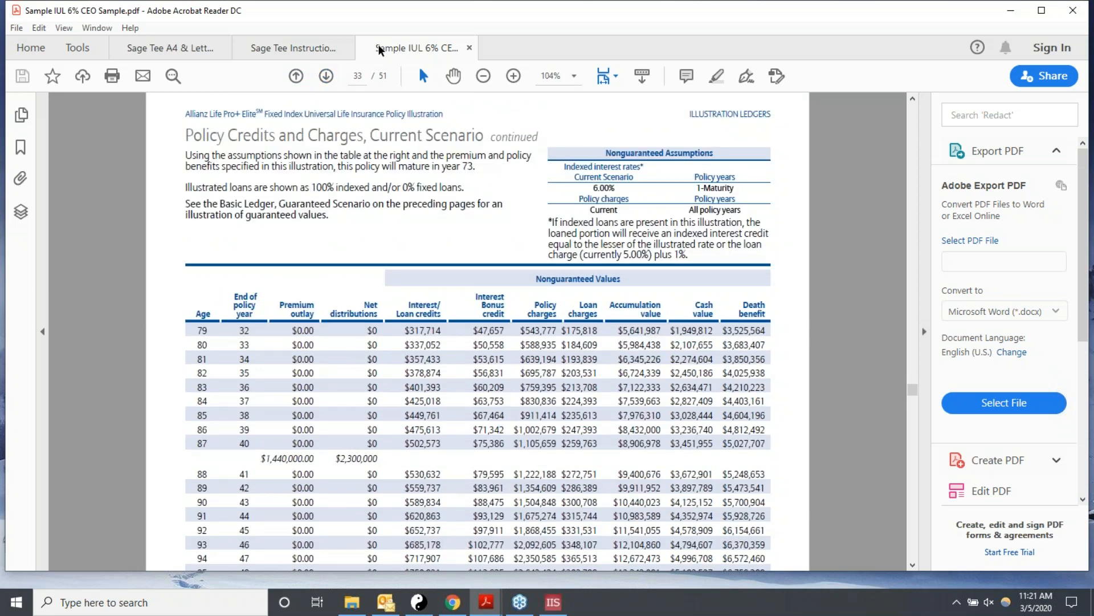
click(325, 77)
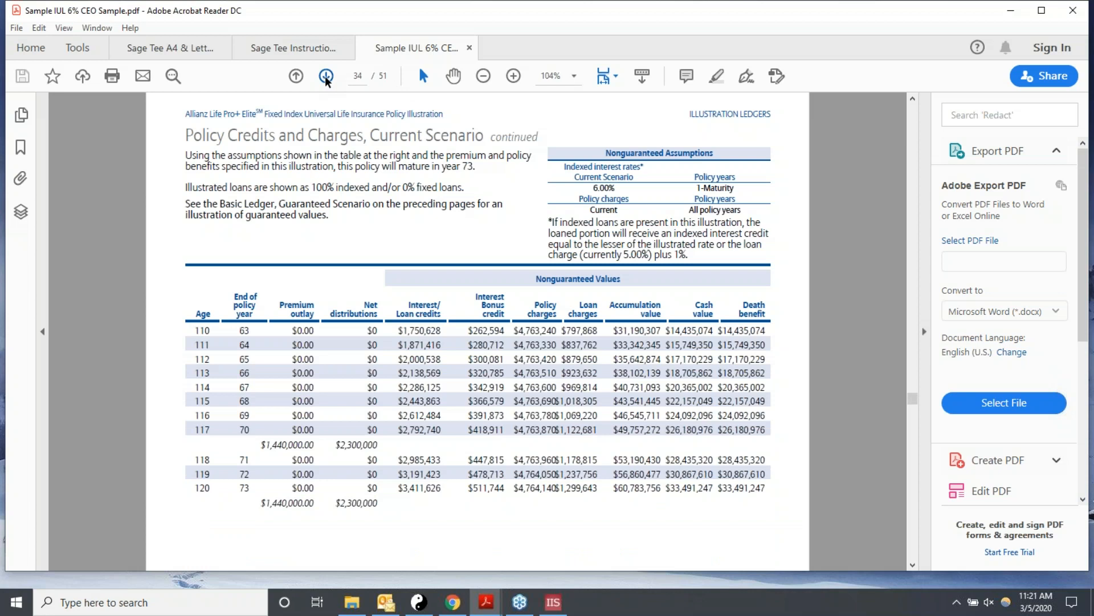
click(325, 76)
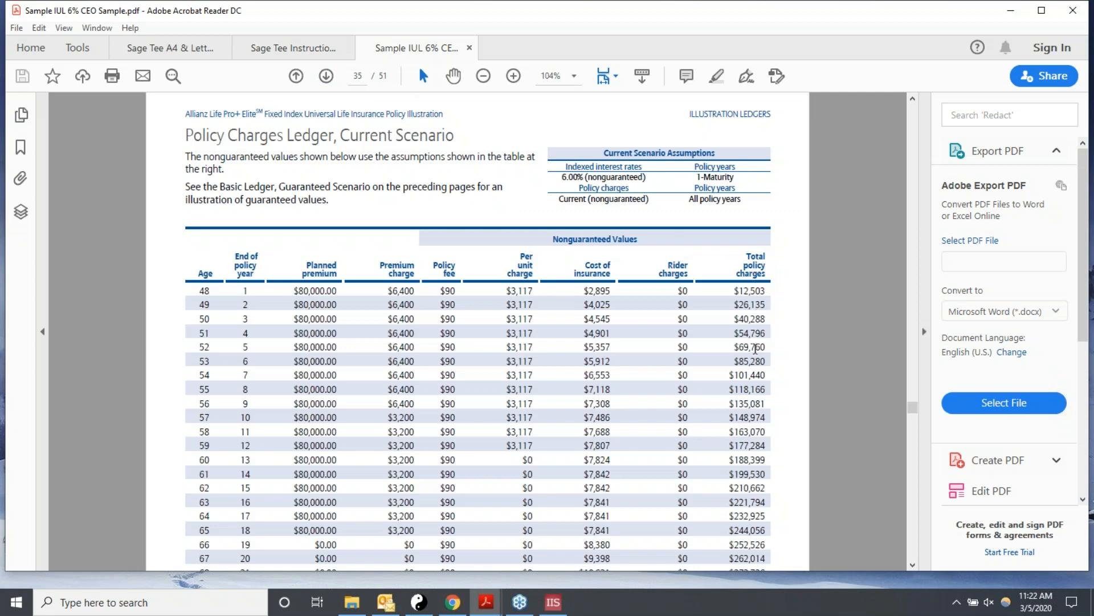
Zoom out to 75% and copy the Total policy charges column for ages 48–82
click(913, 566)
click(915, 566)
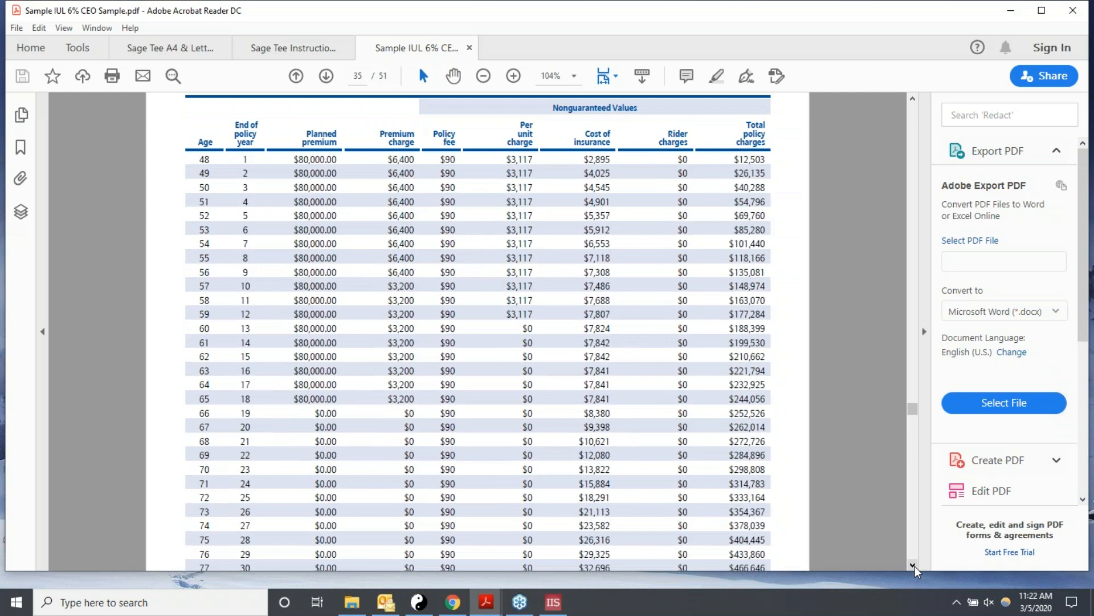
click(915, 566)
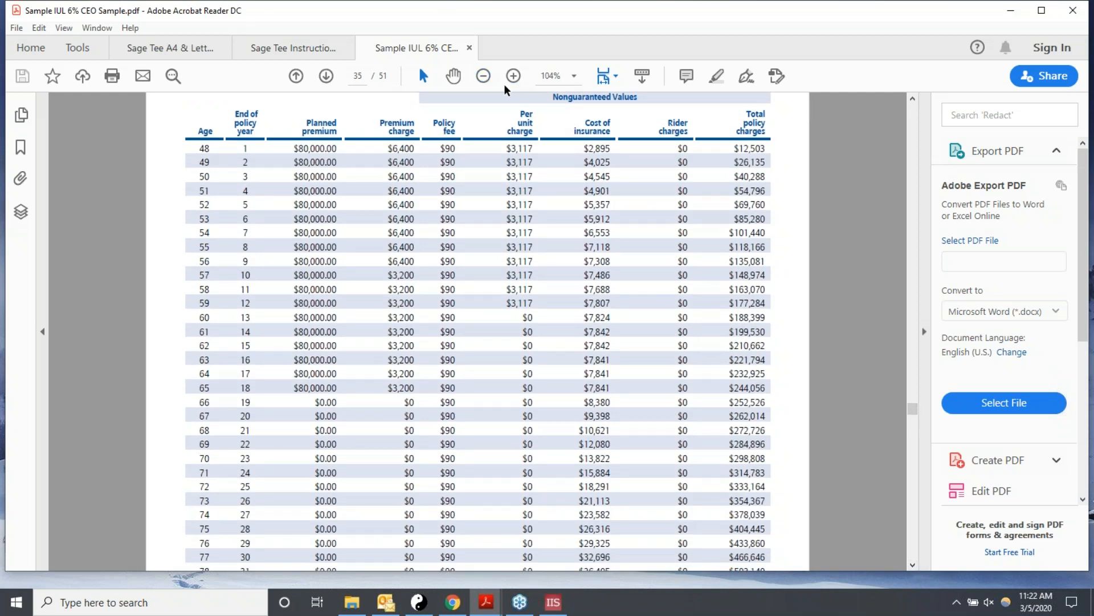
click(483, 78)
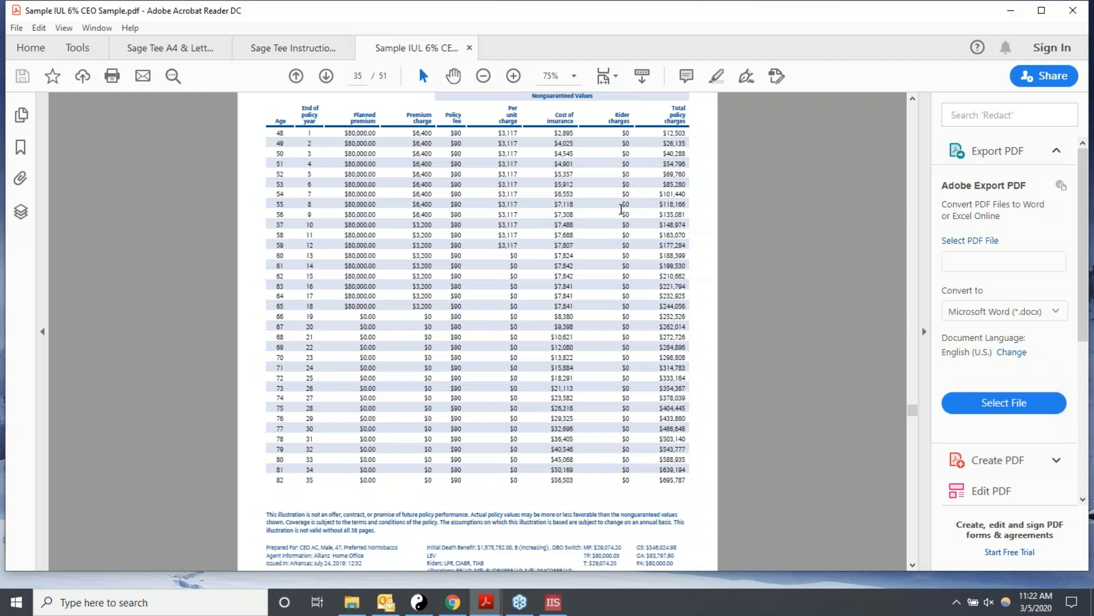
drag(660, 131, 707, 479)
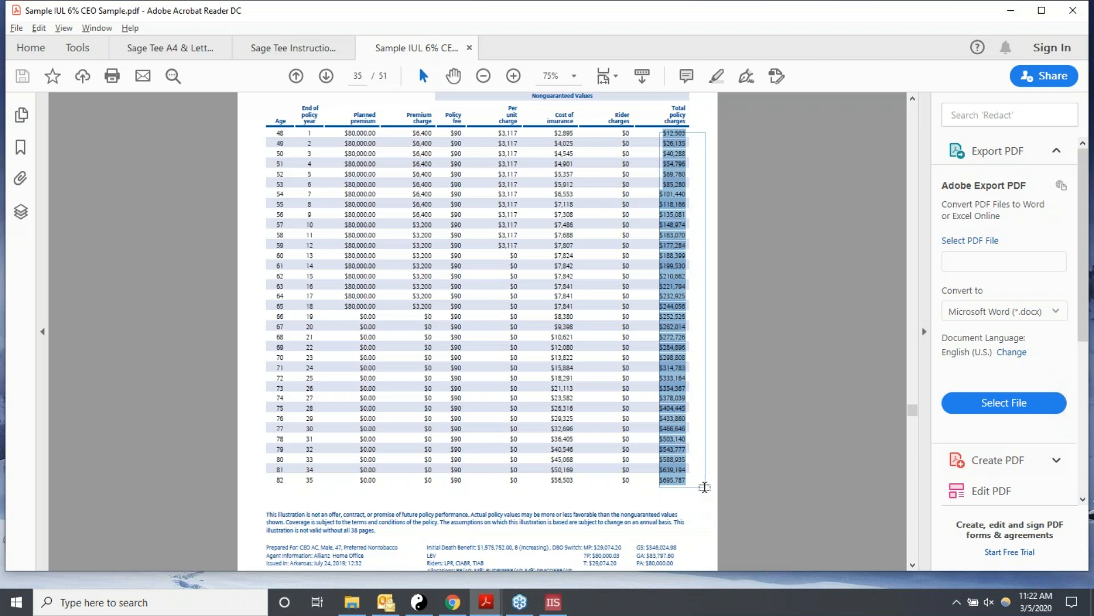
right_click(673, 435)
click(700, 447)
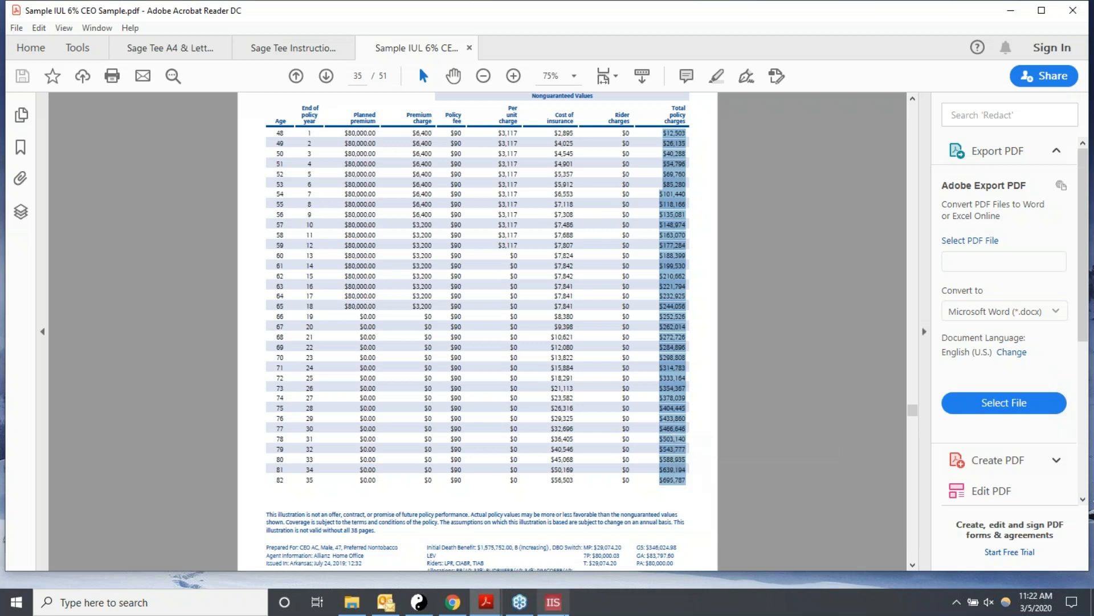
Paste the charges into Total Policy Costs from year 1, then select the year 36 cell
click(549, 603)
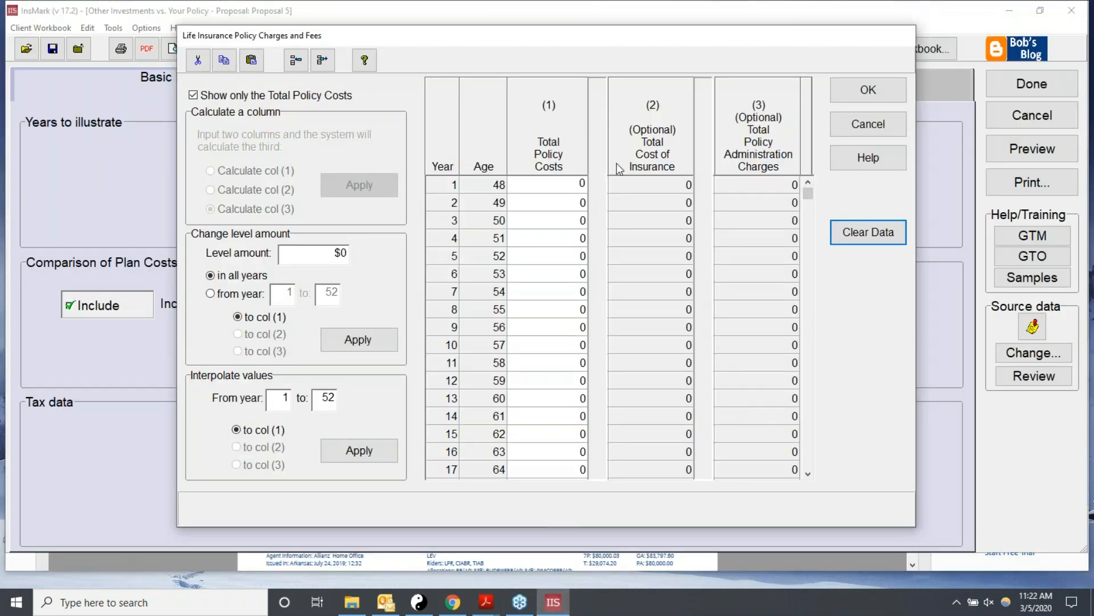
click(556, 237)
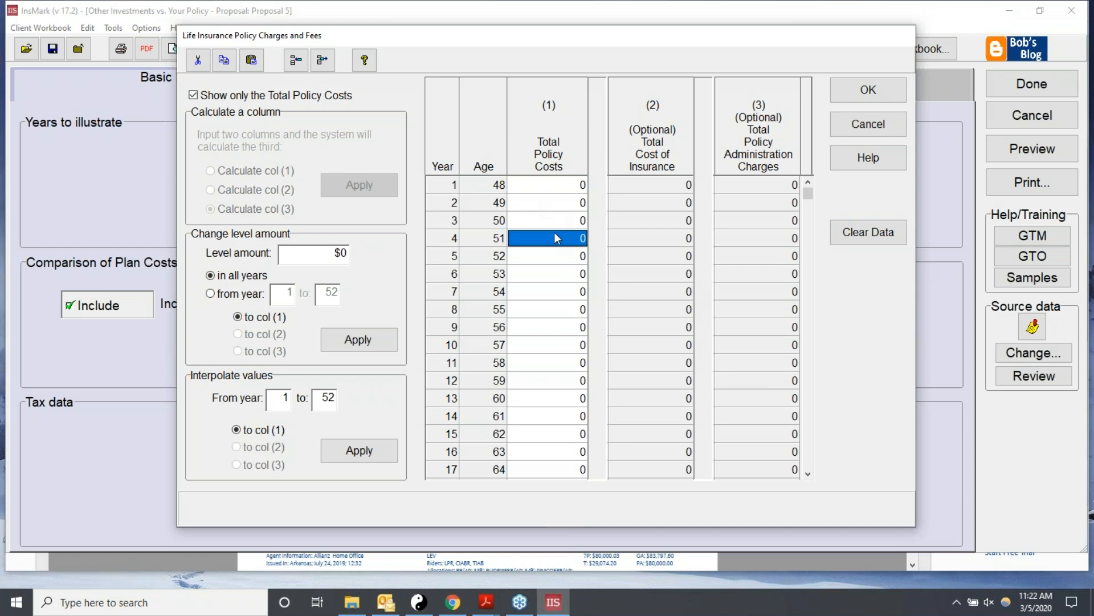
click(539, 190)
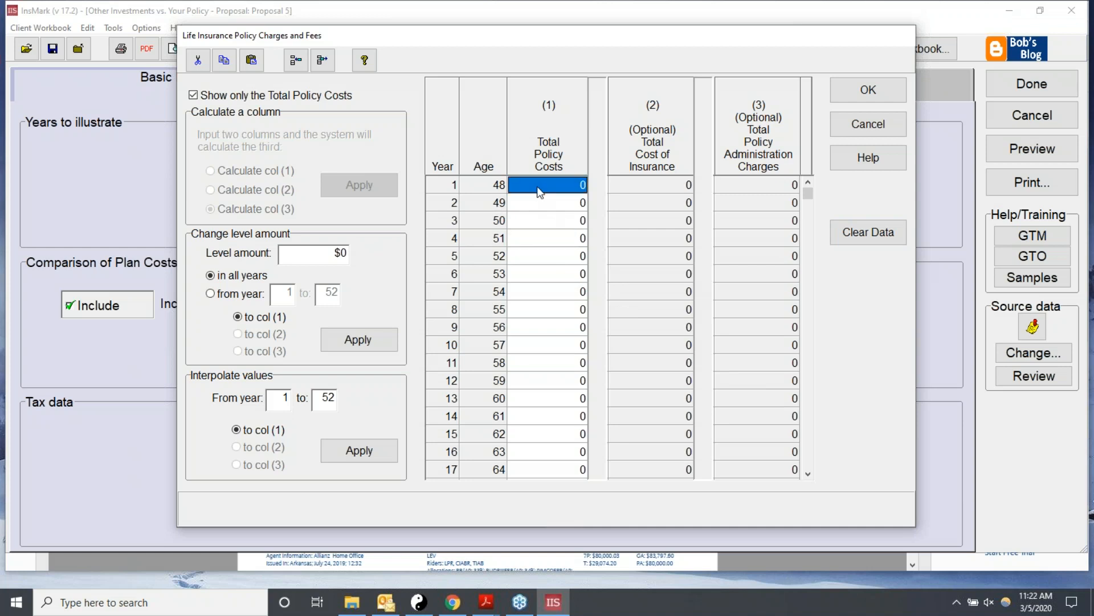
click(251, 62)
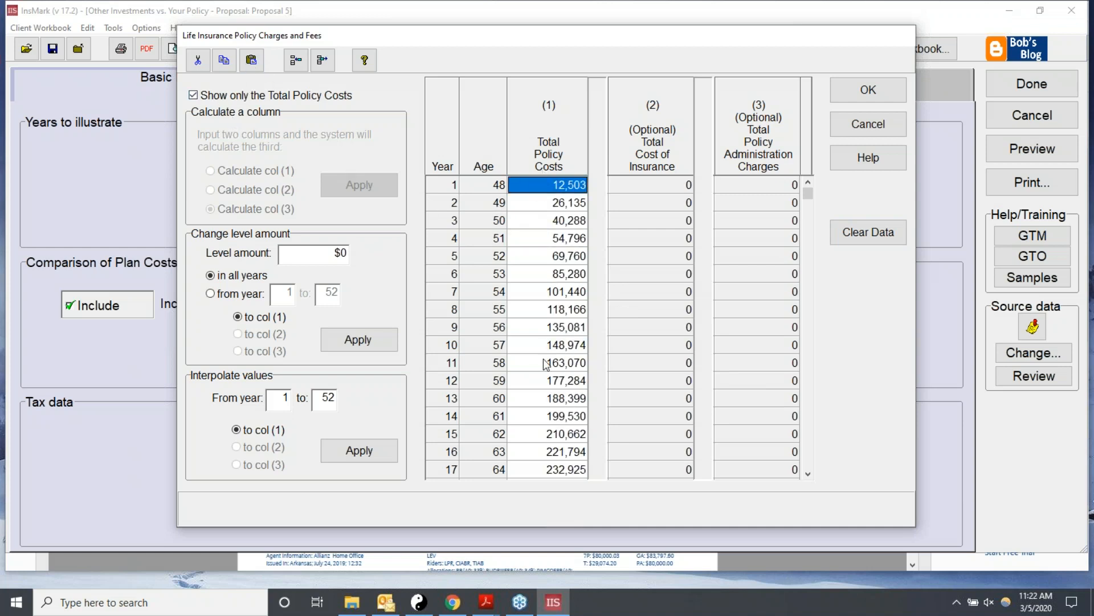
click(809, 474)
click(808, 475)
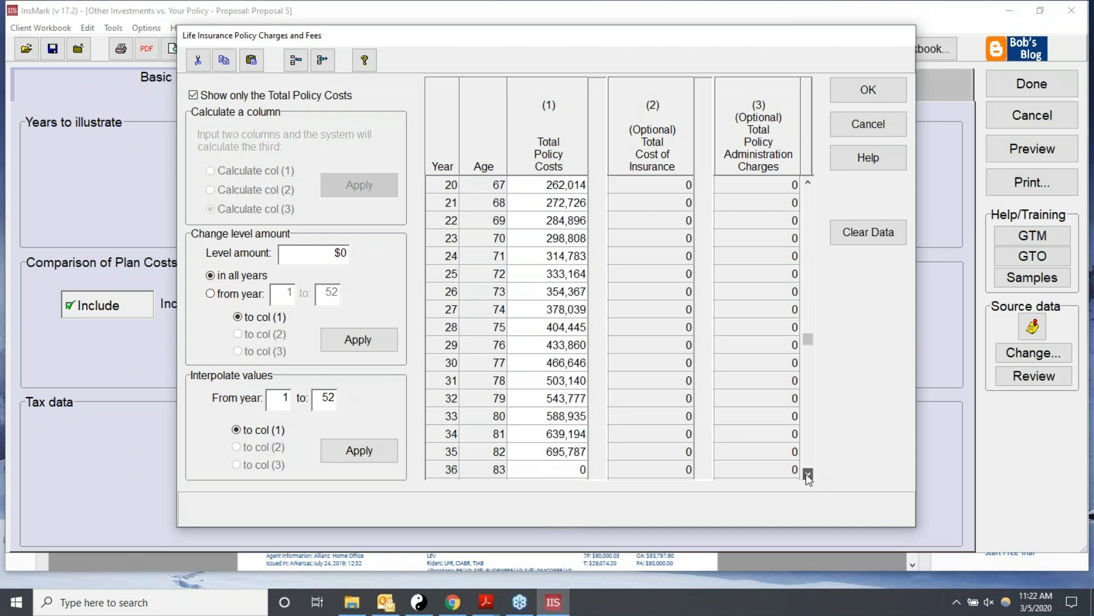
click(522, 349)
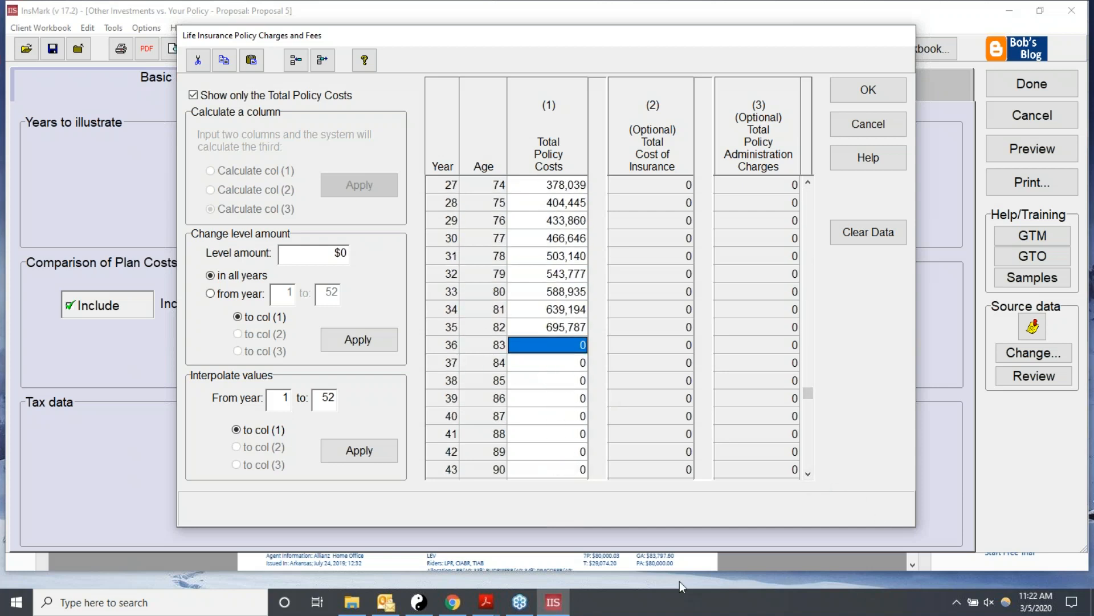
click(486, 602)
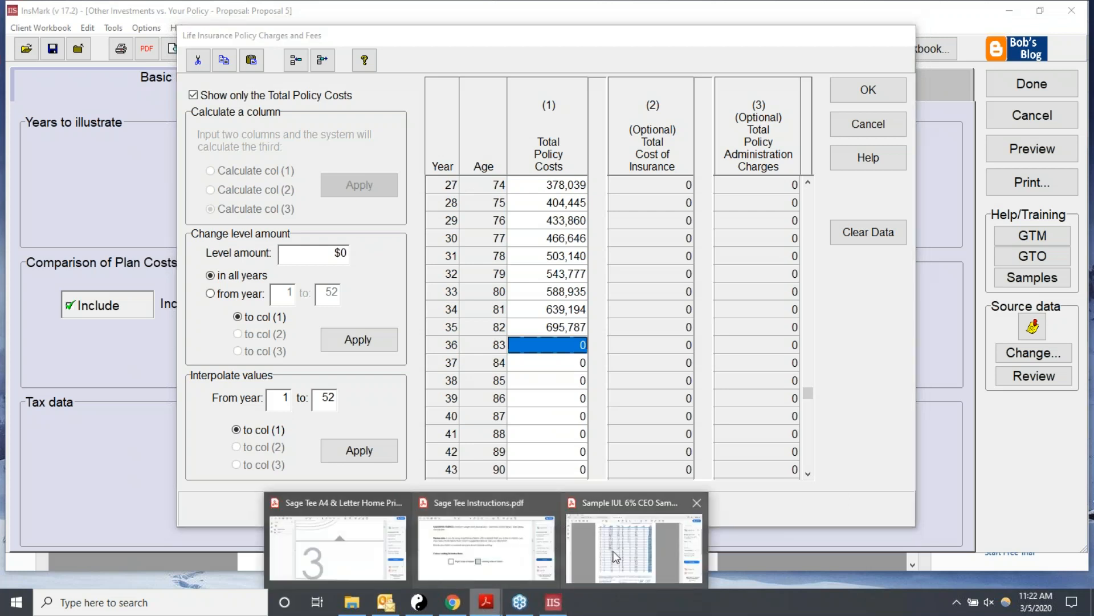
Copy the next ledger page's Total policy charges for ages 83–117 from the Sample IUL PDF
click(634, 548)
scroll(614, 416, down, 10)
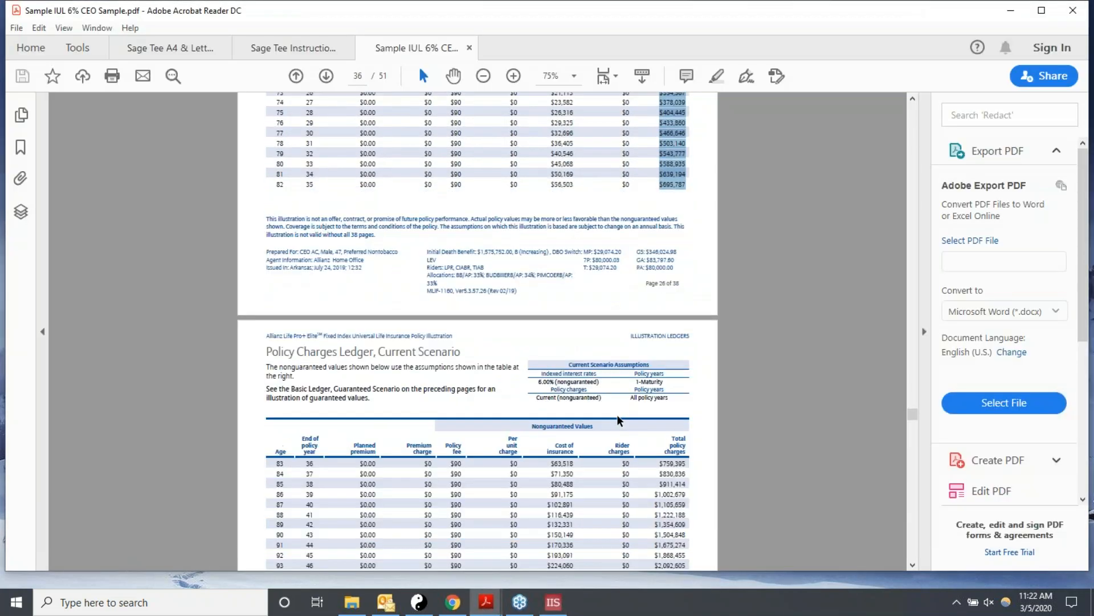
scroll(611, 416, down, 3)
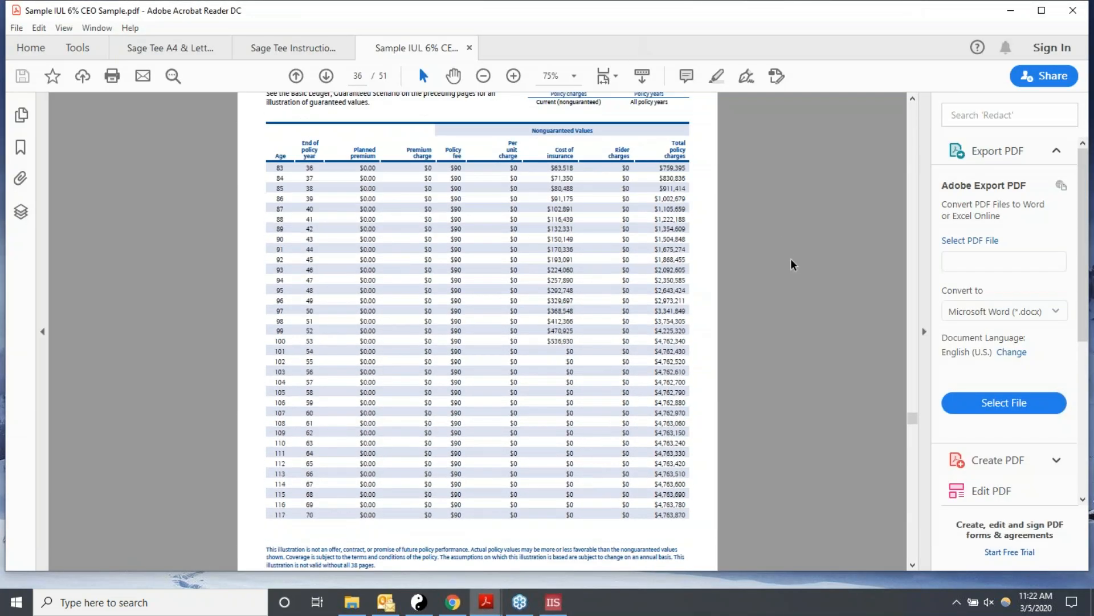
drag(656, 164, 693, 531)
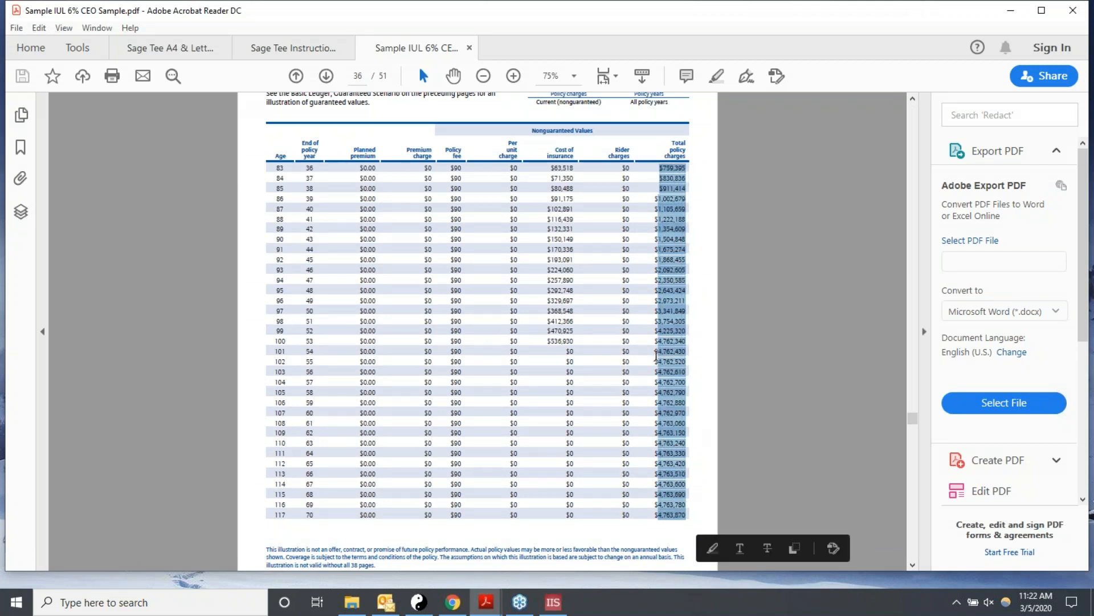
right_click(676, 293)
click(707, 303)
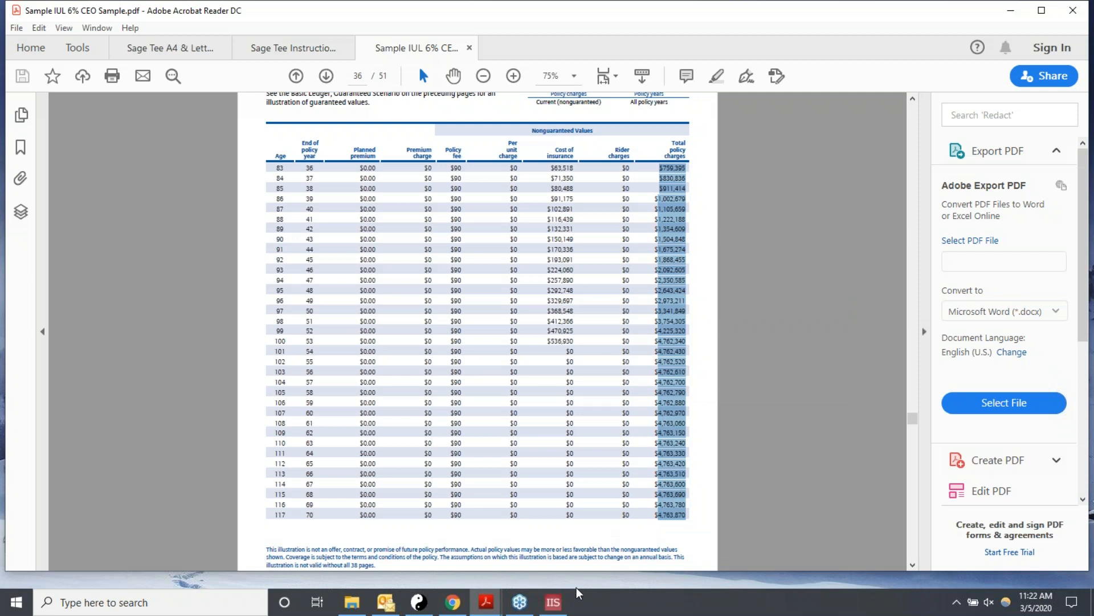
Paste the totals into Total Policy Costs from year 36, starting at 759,395, and scroll back to year 1
click(563, 606)
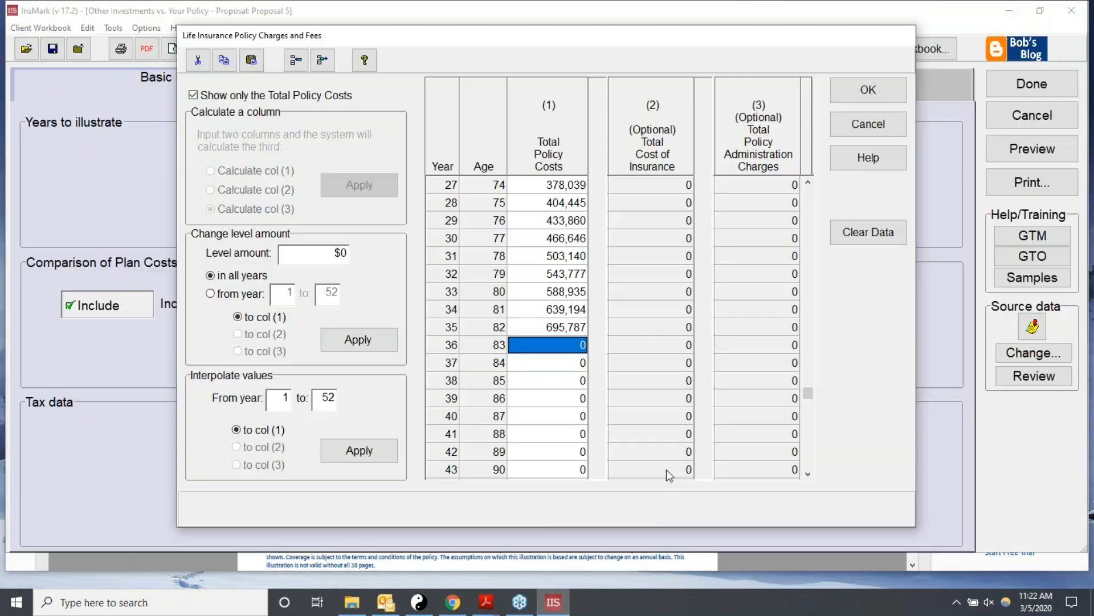
click(249, 64)
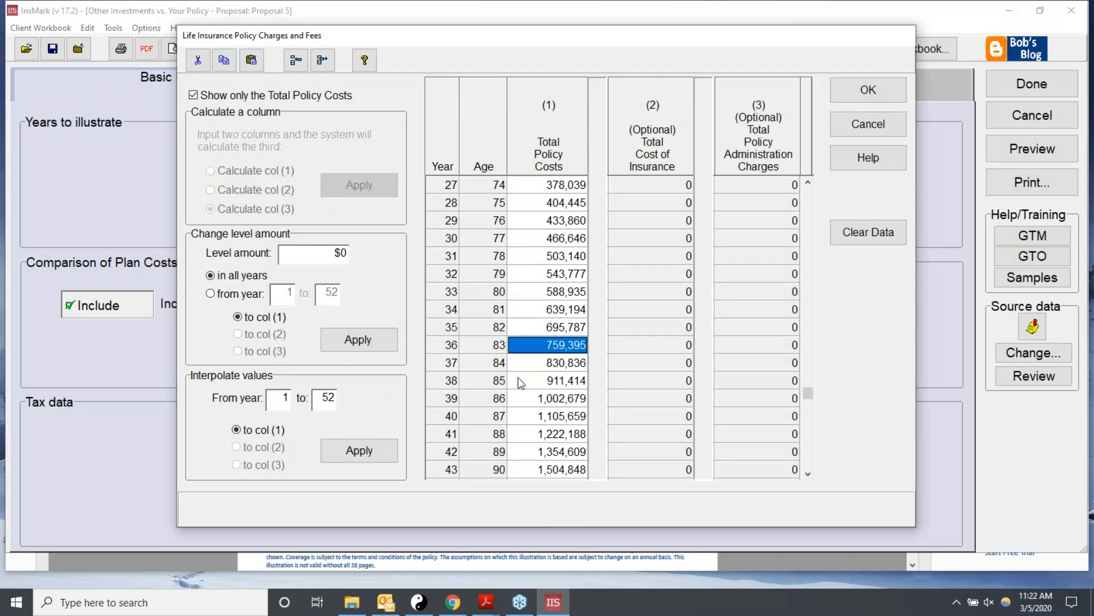
drag(808, 394, 581, 165)
click(807, 182)
click(808, 182)
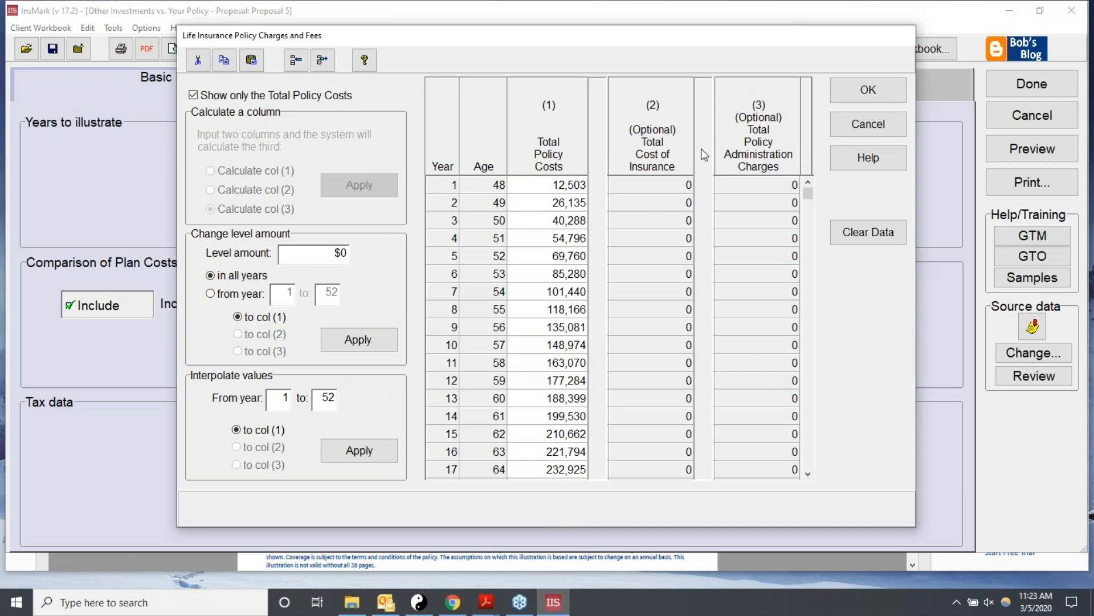
click(485, 602)
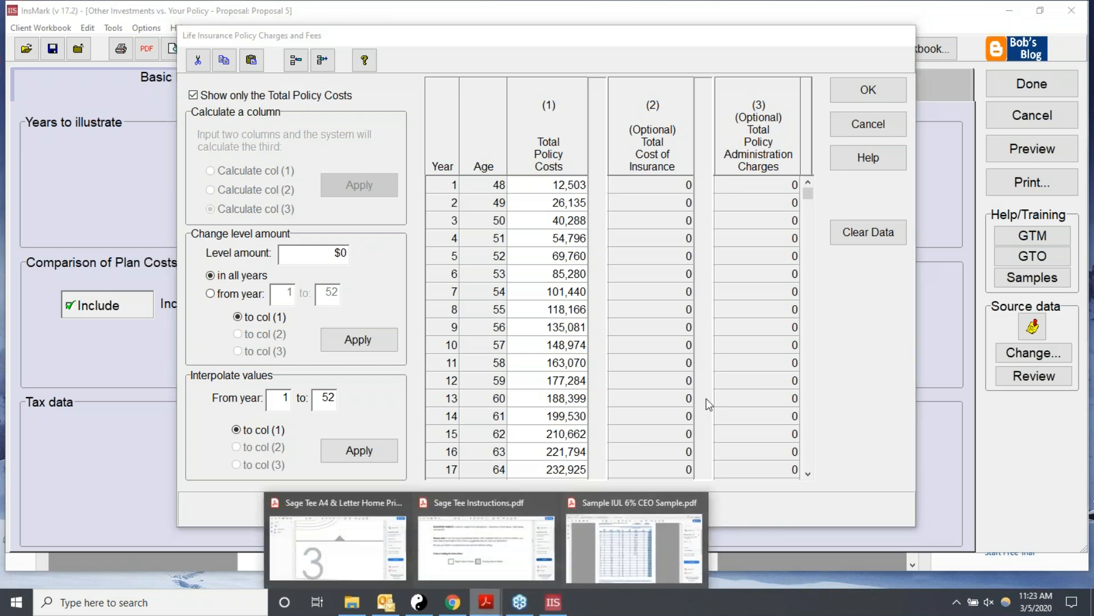
click(634, 547)
scroll(738, 239, up, 1)
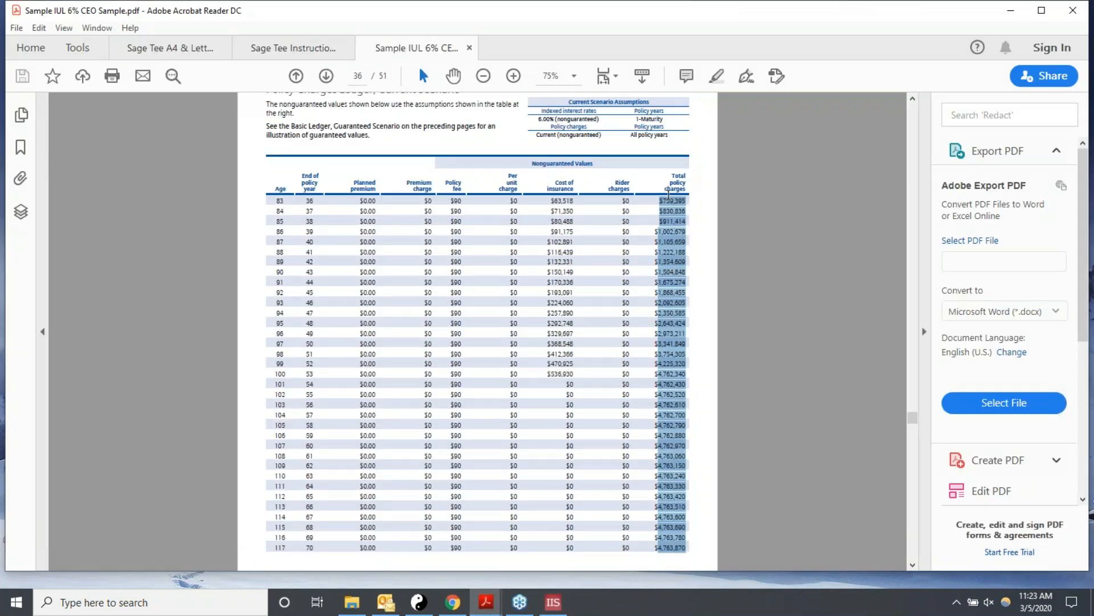
scroll(676, 233, up, 10)
scroll(670, 230, down, 10)
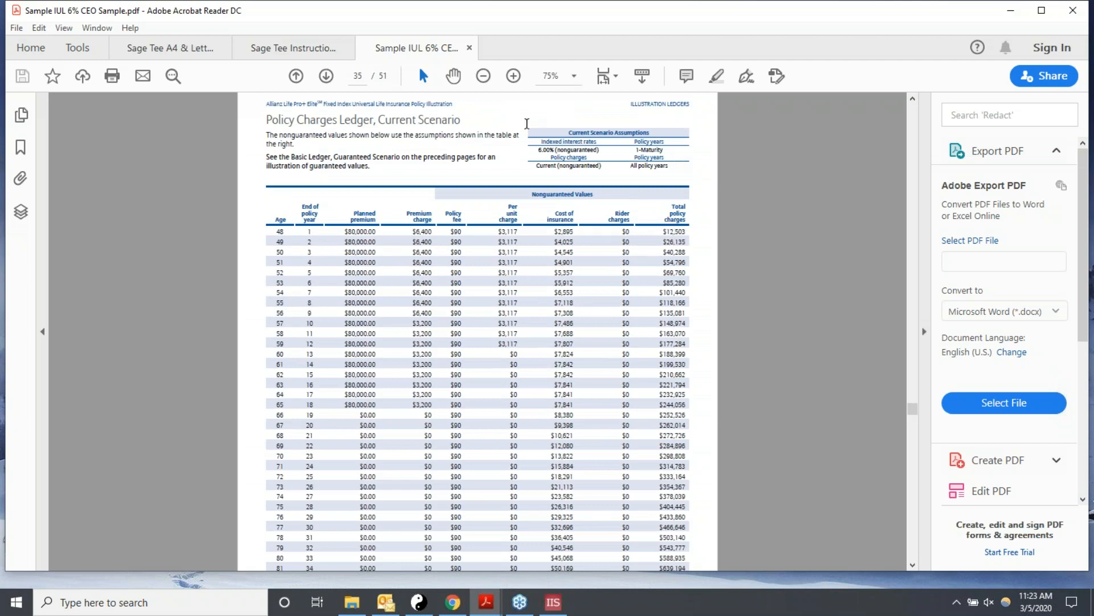
click(515, 75)
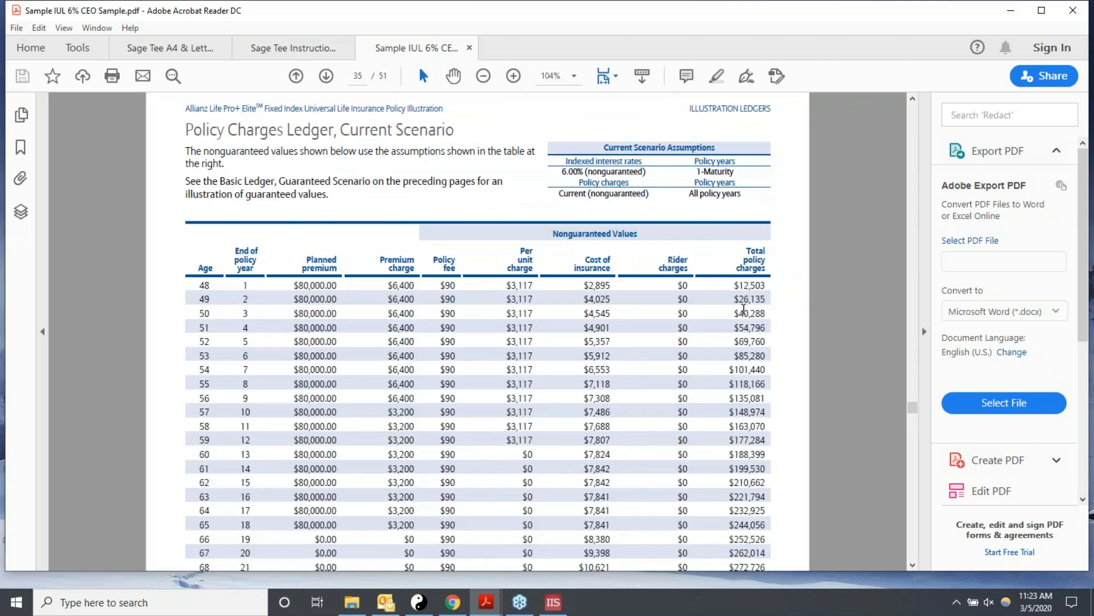
click(553, 601)
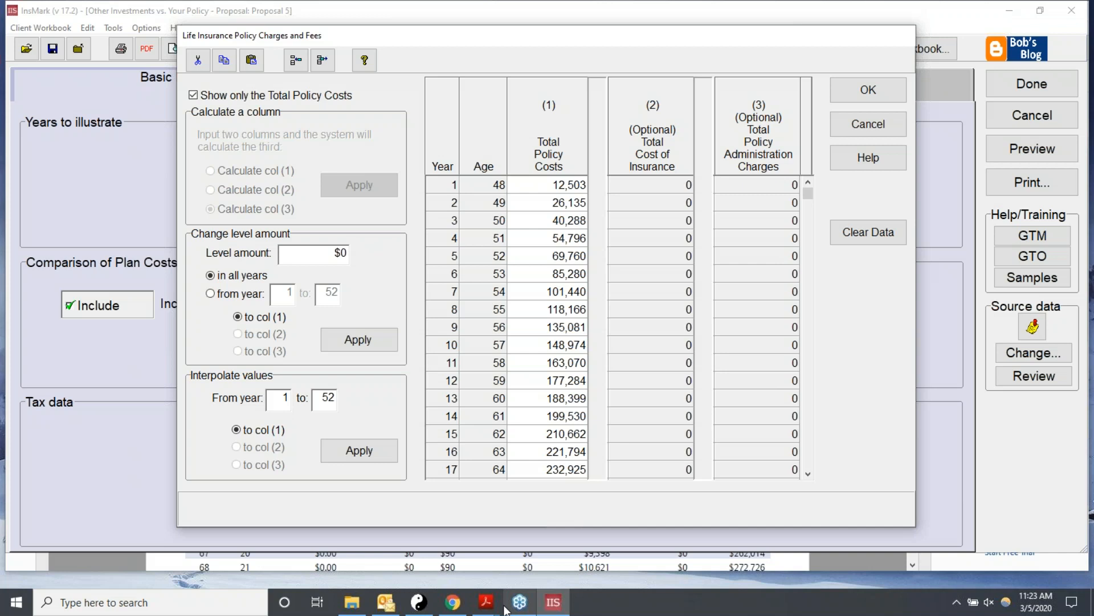
Check the InsMark schedule against the PDF ledger values, then accept the Policy Charges and Fees dialog
mouse_move(486, 603)
click(628, 536)
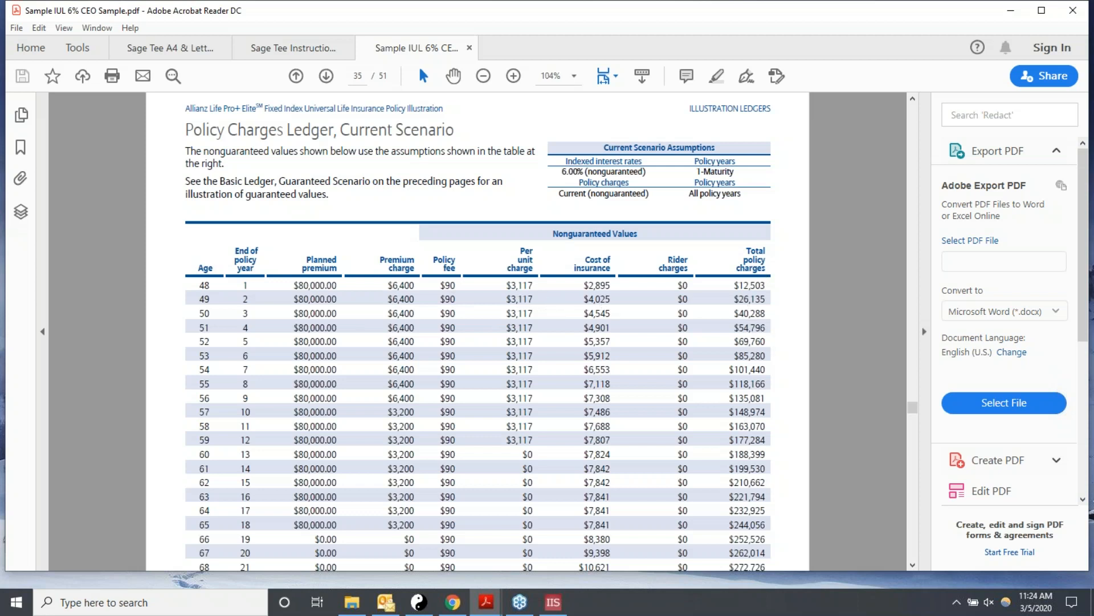
click(553, 602)
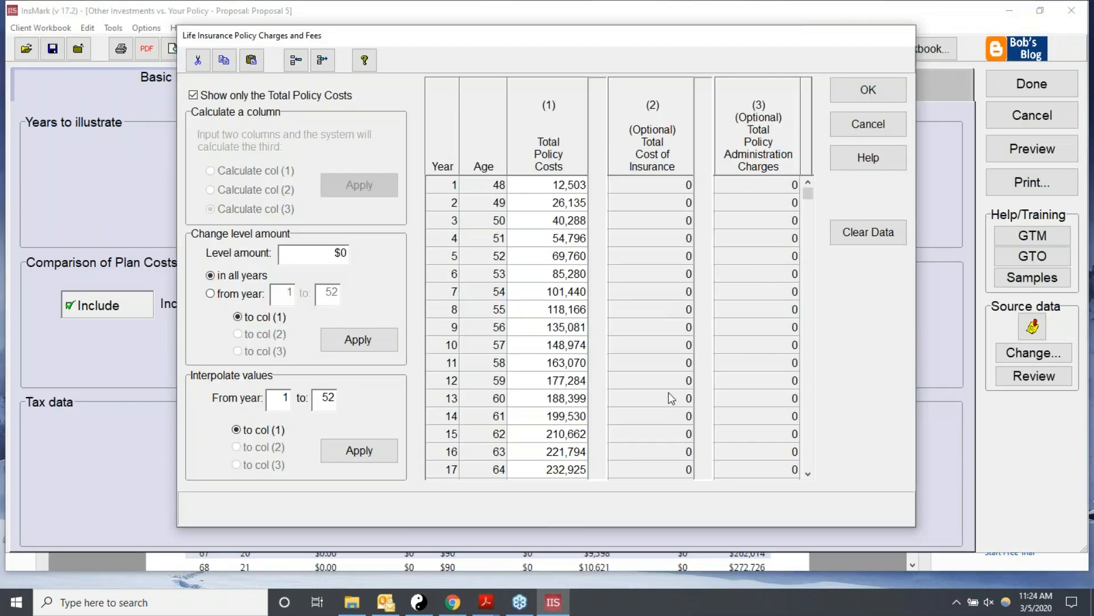
click(485, 602)
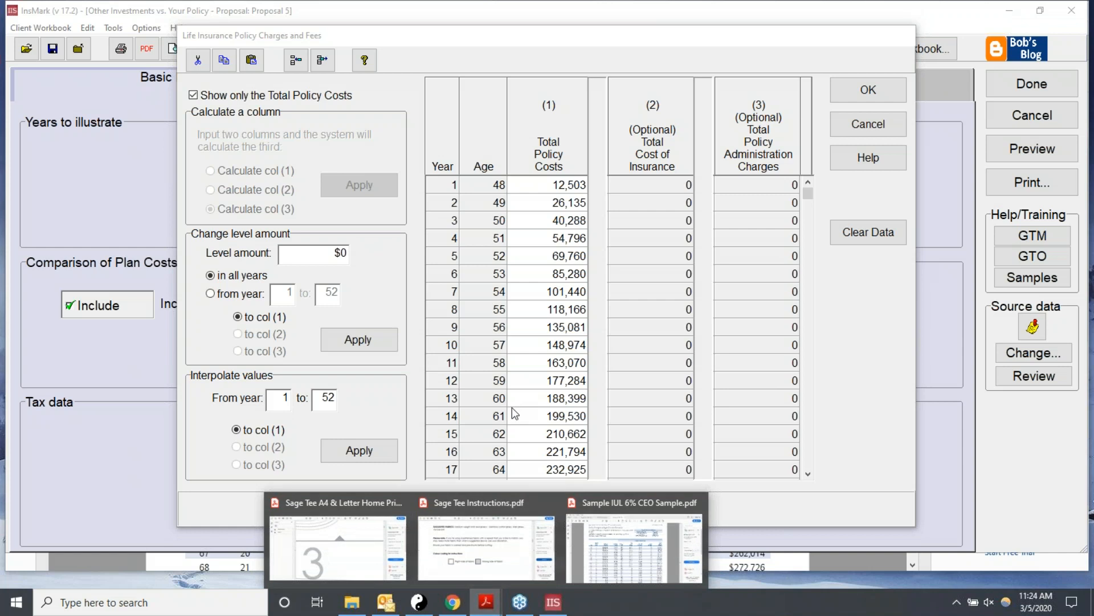
click(635, 548)
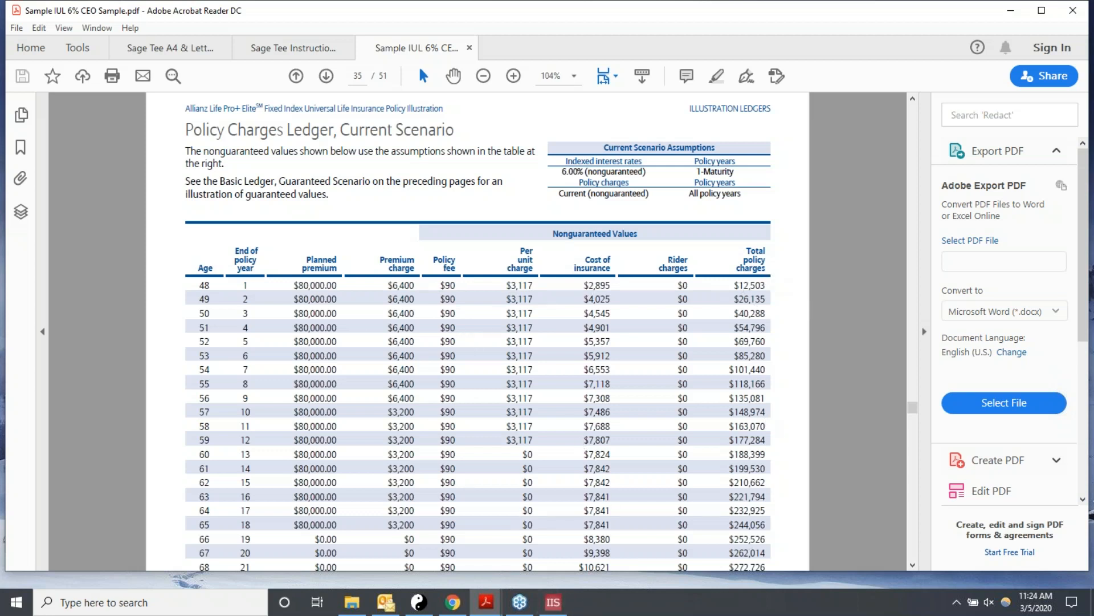
click(553, 602)
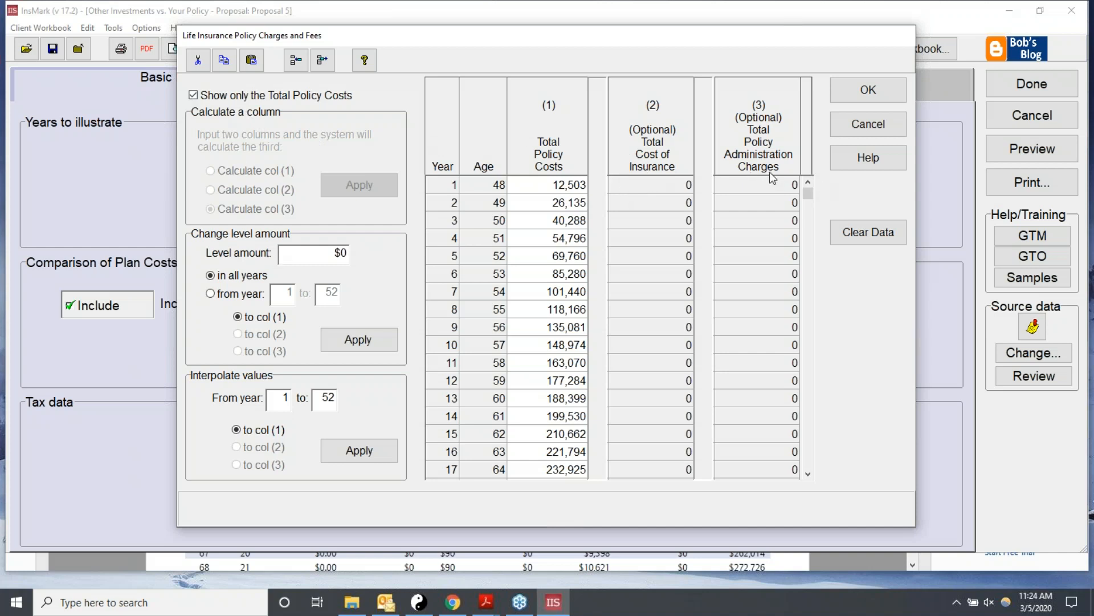
click(884, 89)
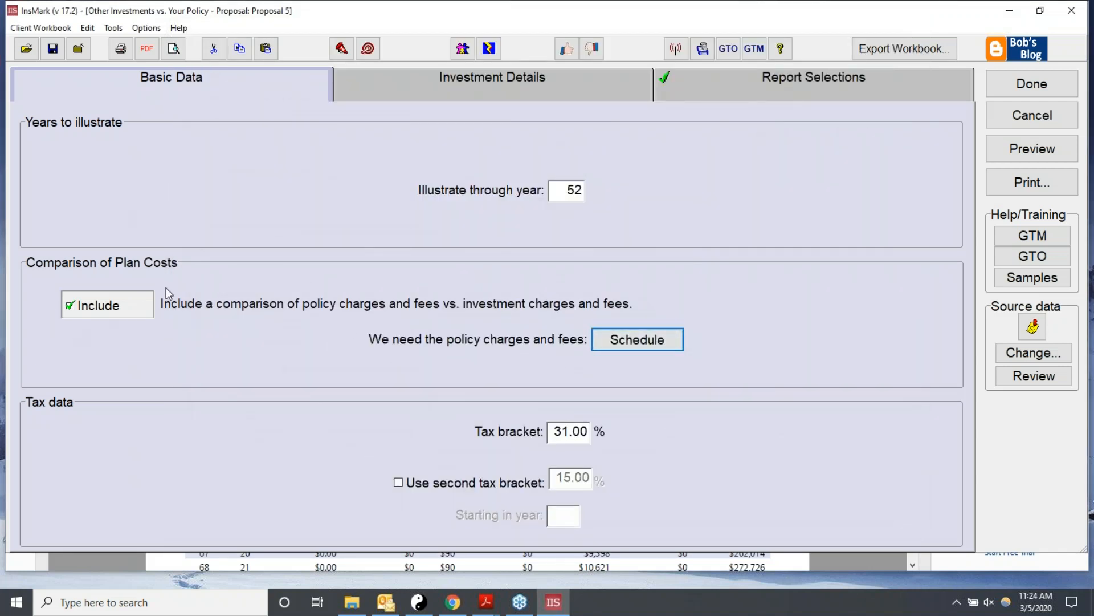
Highlight Comparison of Plan Costs in Report Selections and Quick Preview that report alone
click(767, 81)
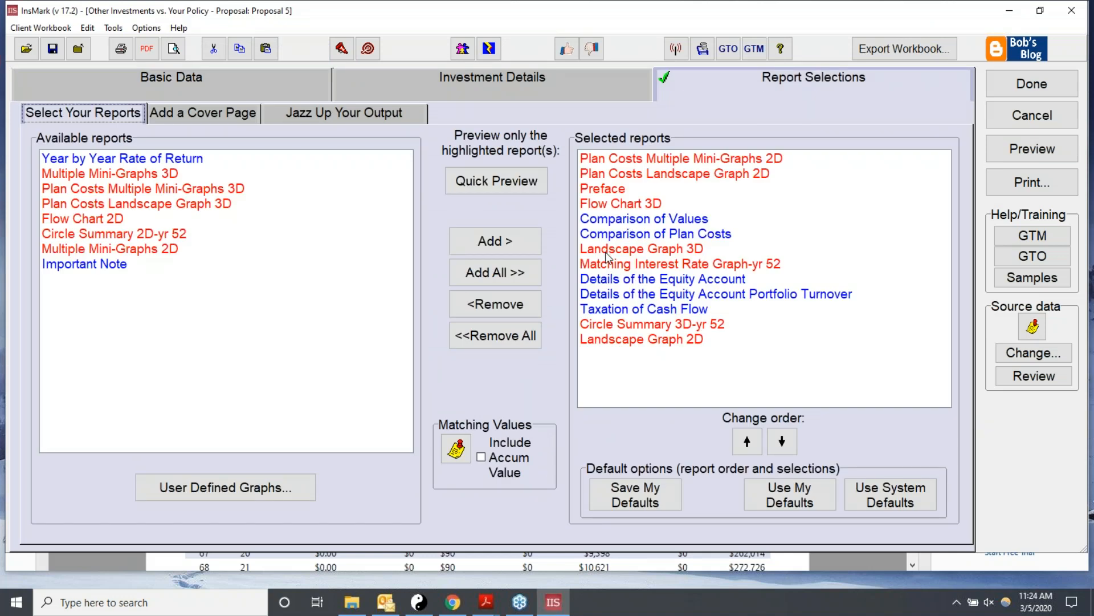
click(650, 237)
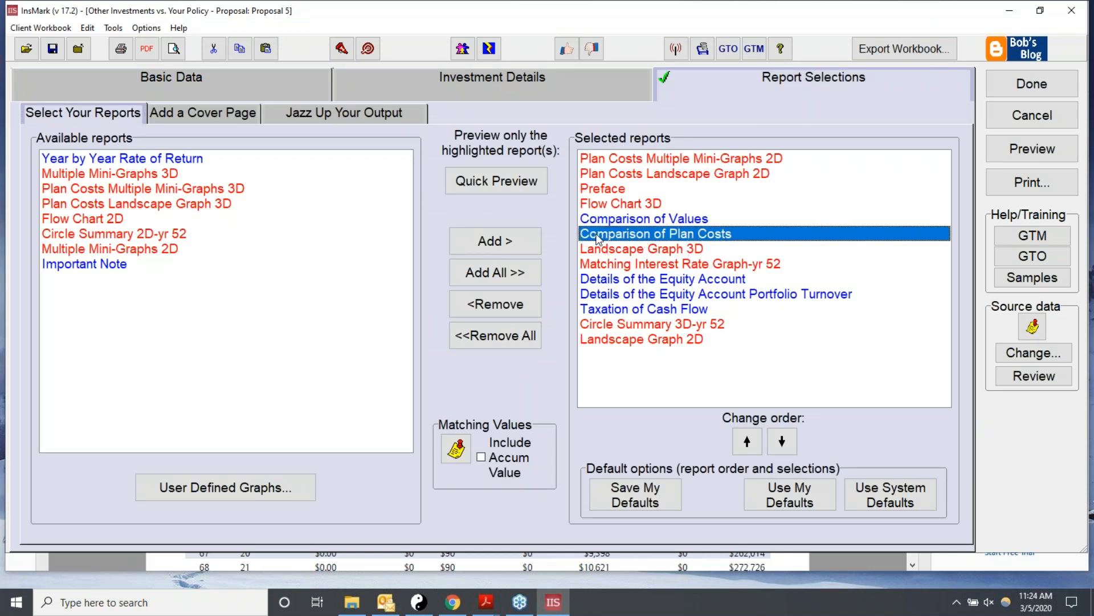
click(218, 88)
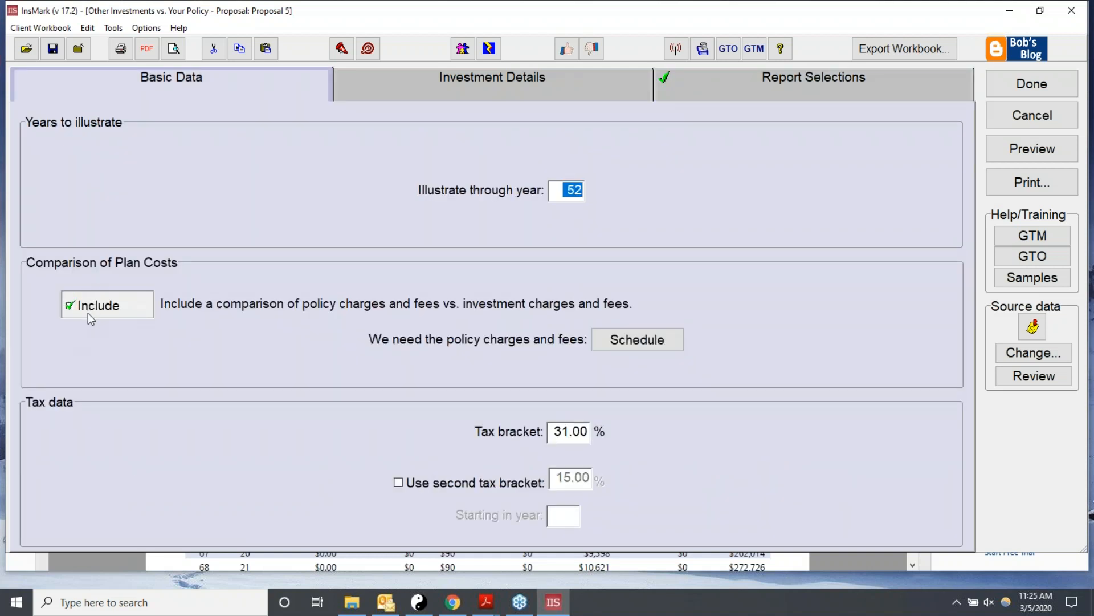
click(728, 85)
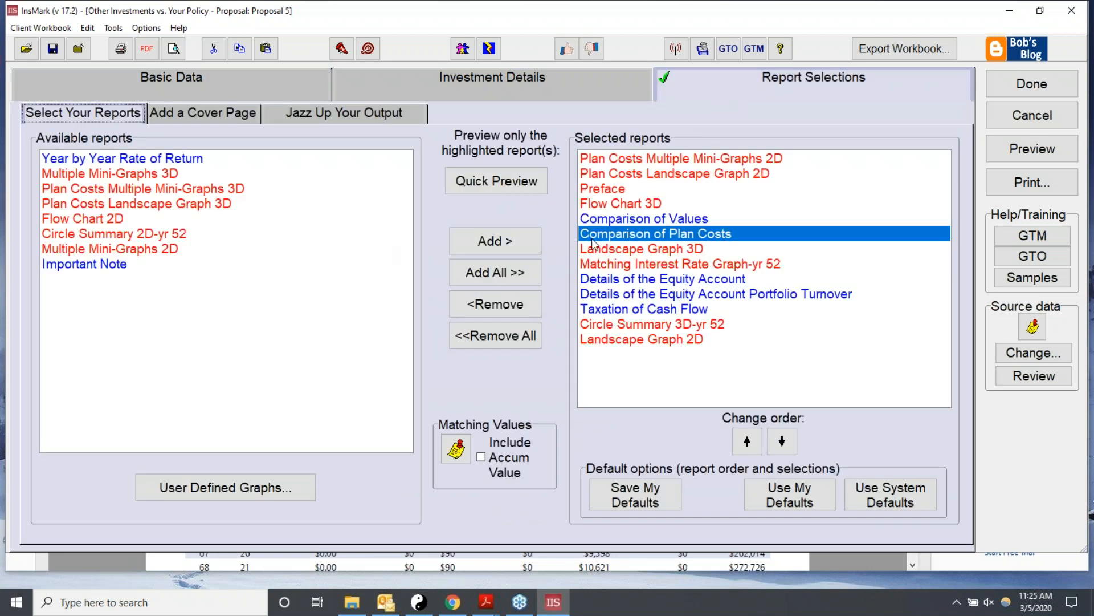
click(497, 181)
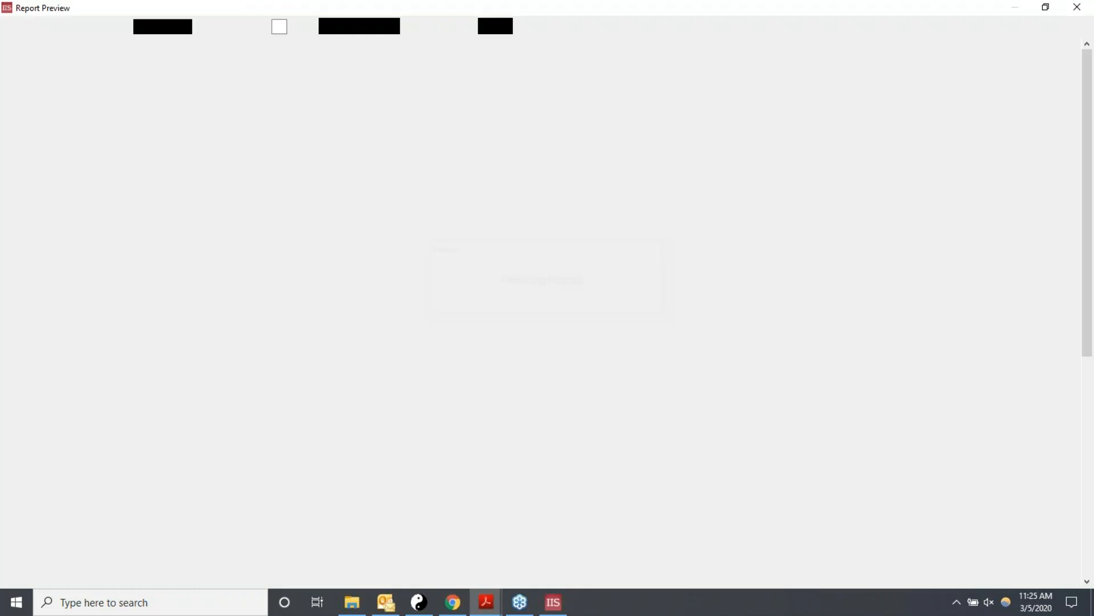
Scroll through the yearly policy and equity account cost columns, then close the Report Preview
scroll(681, 262, down, 2)
scroll(672, 291, down, 2)
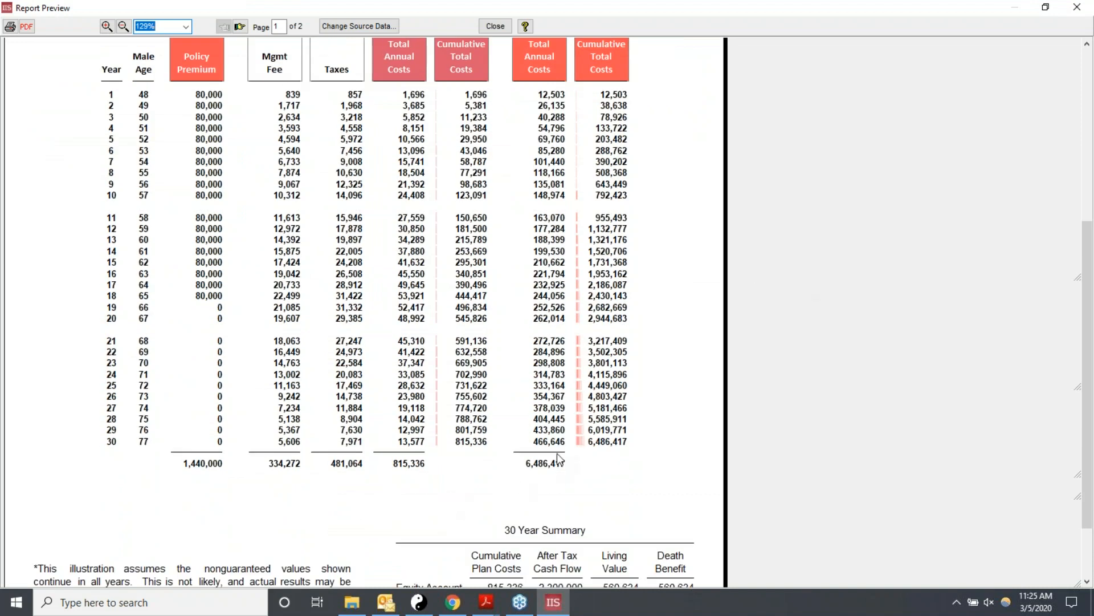
scroll(556, 453, up, 1)
scroll(563, 433, up, 1)
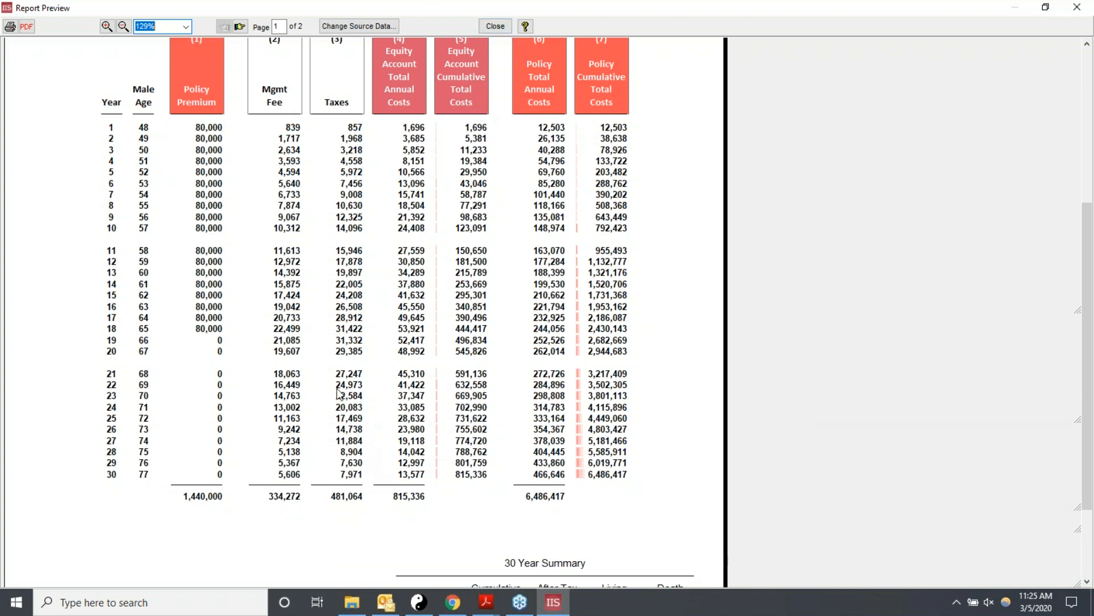
scroll(781, 248, up, 1)
scroll(574, 262, up, 3)
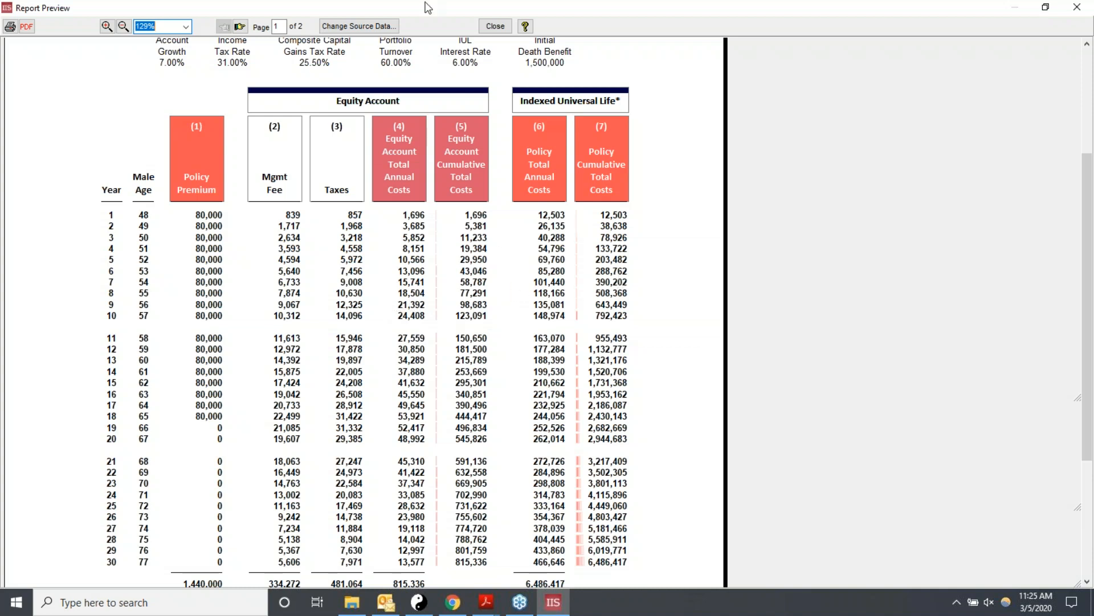
click(495, 26)
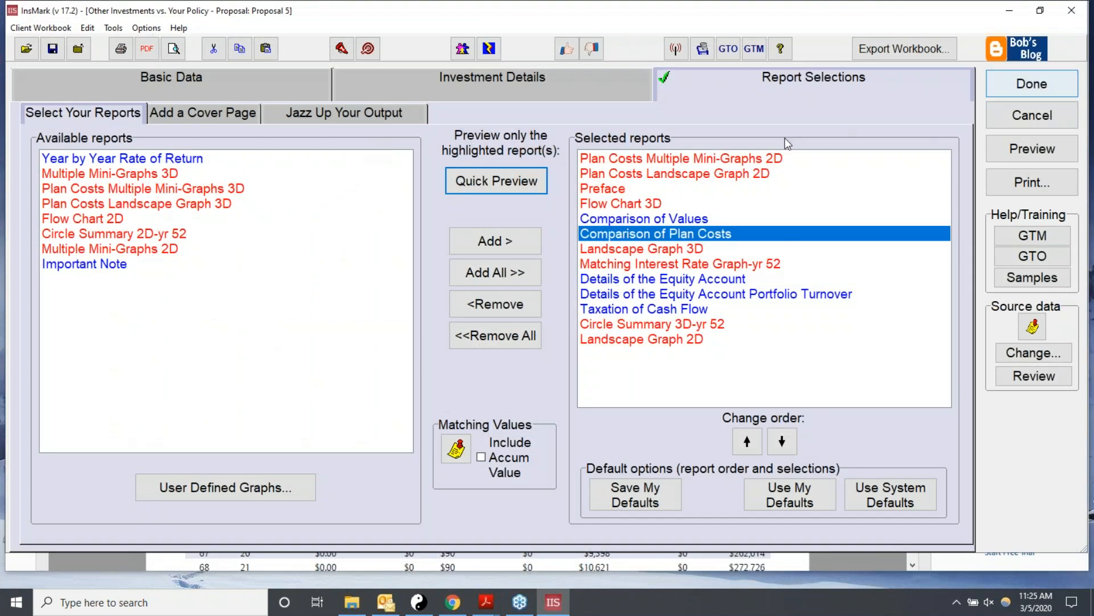
Close Proposal 5 and select its 'Investments vs. Policy' row in the Workbook Main Window
click(1032, 84)
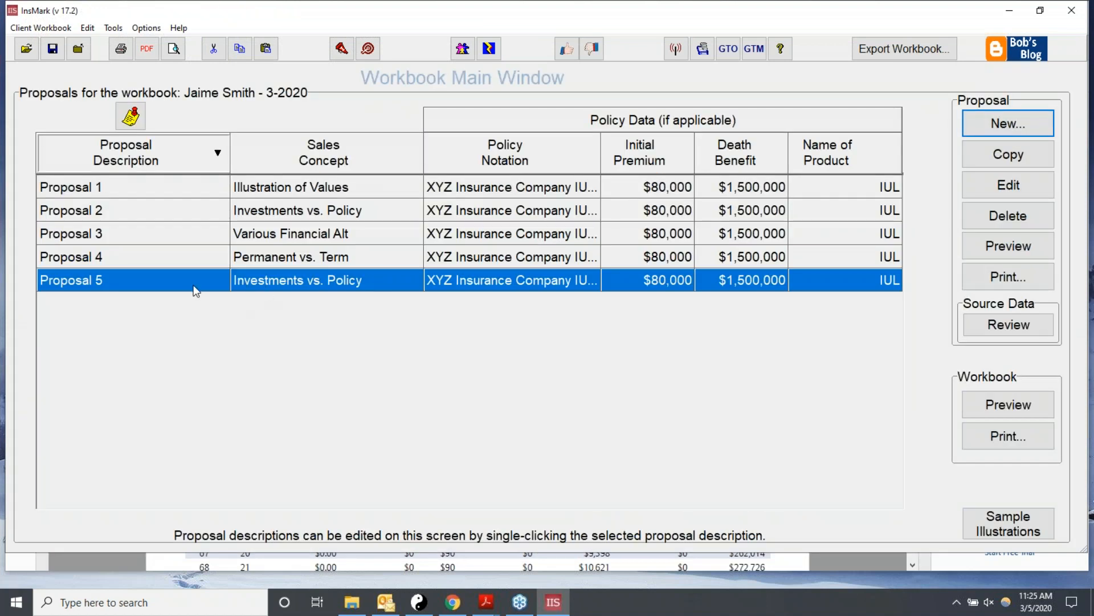
click(129, 281)
click(1081, 47)
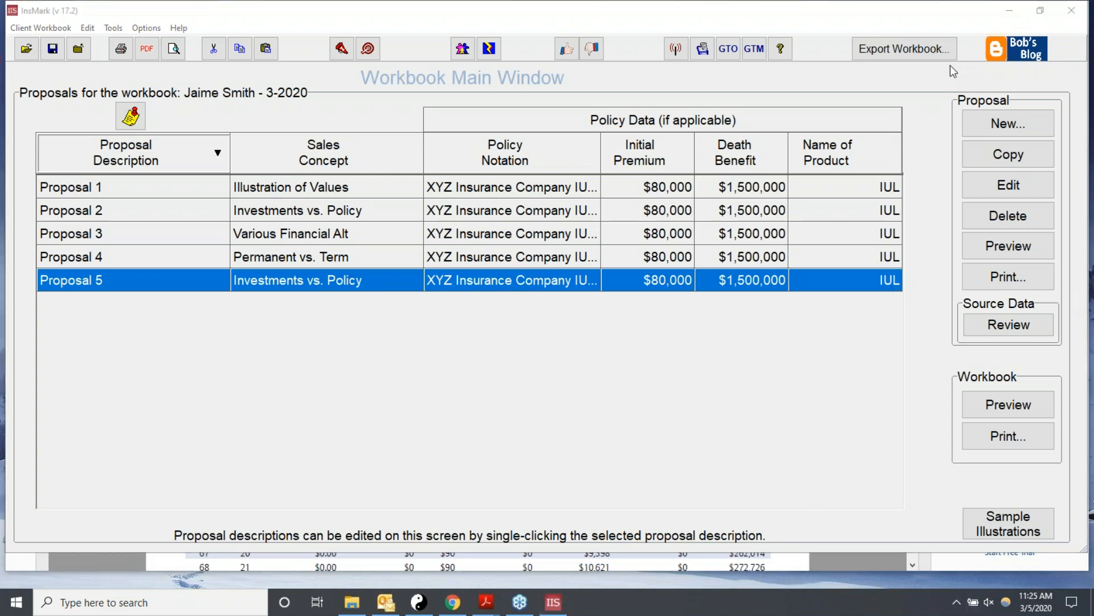